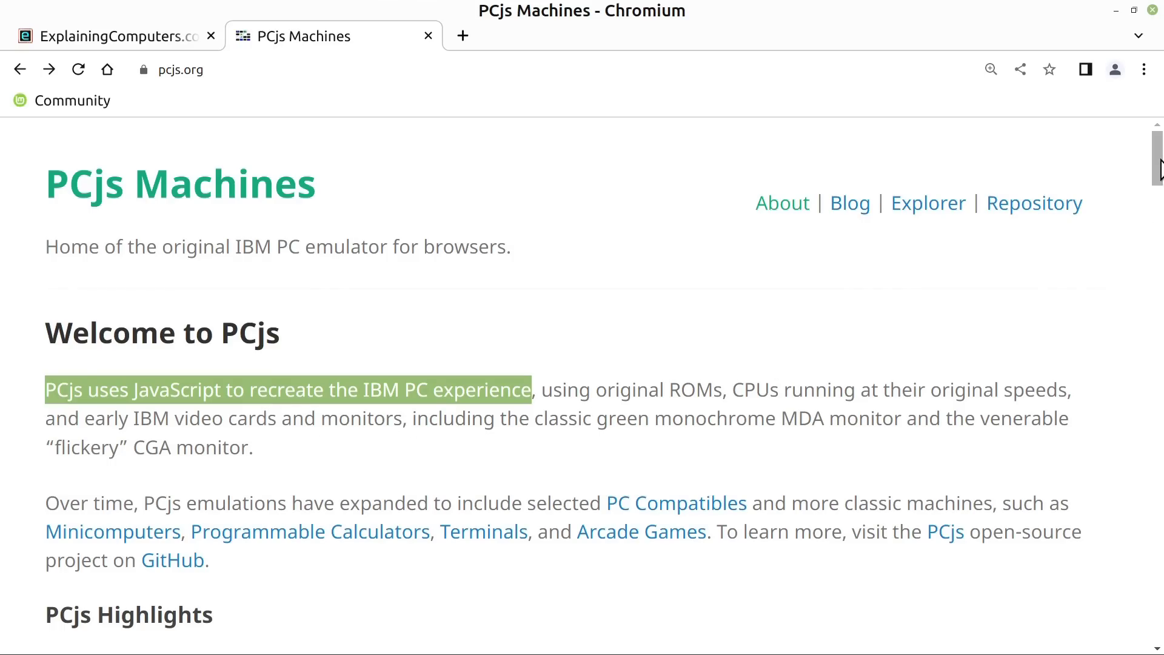
# - Scroll to the PCjs Highlights thumbnails, enter A for the ASM86 help, and open the Games group
pyautogui.moveTo(1160, 161); pyautogui.dragTo(1160, 322)
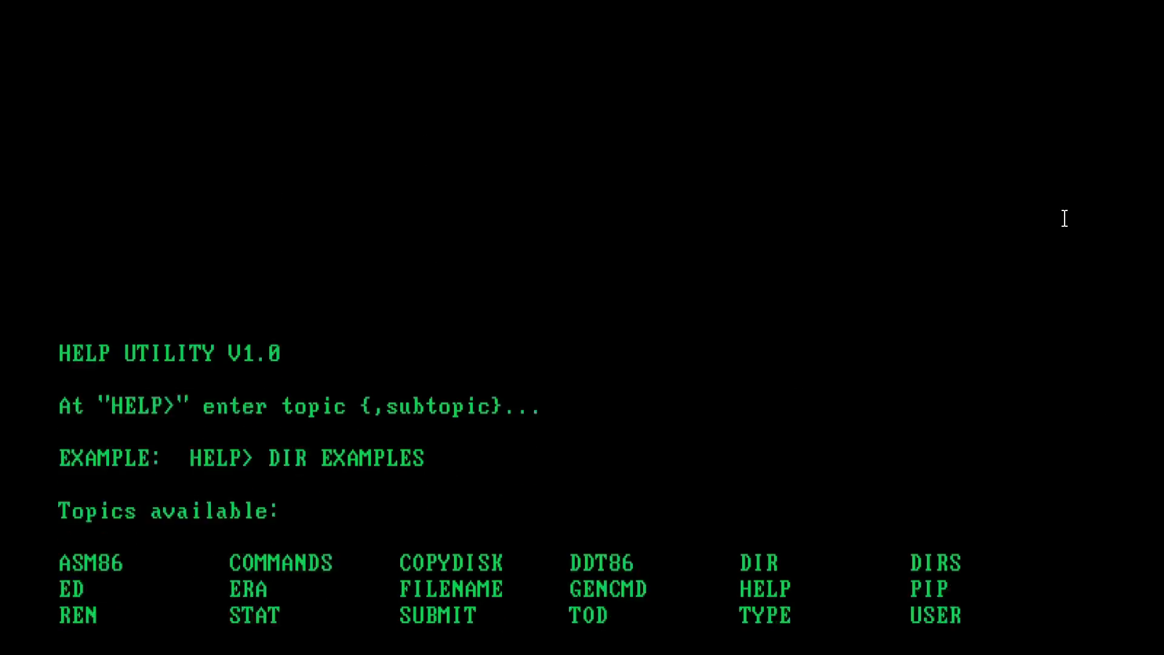
pyautogui.write('ASM86')
pyautogui.press('Return')
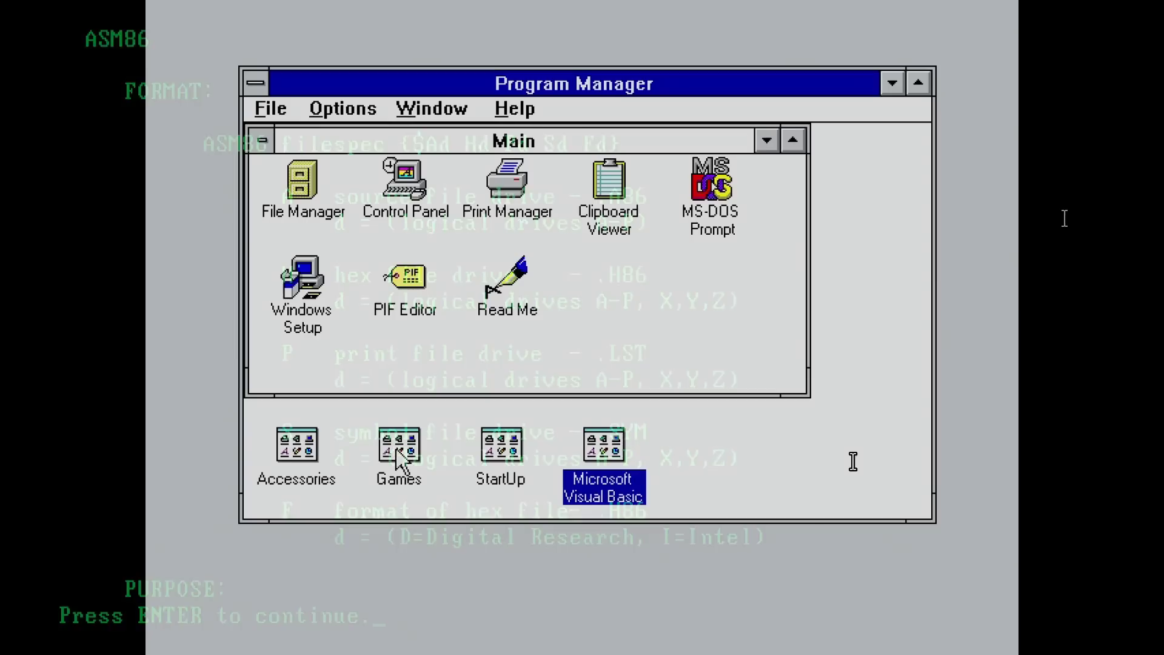
pyautogui.doubleClick(399, 458)
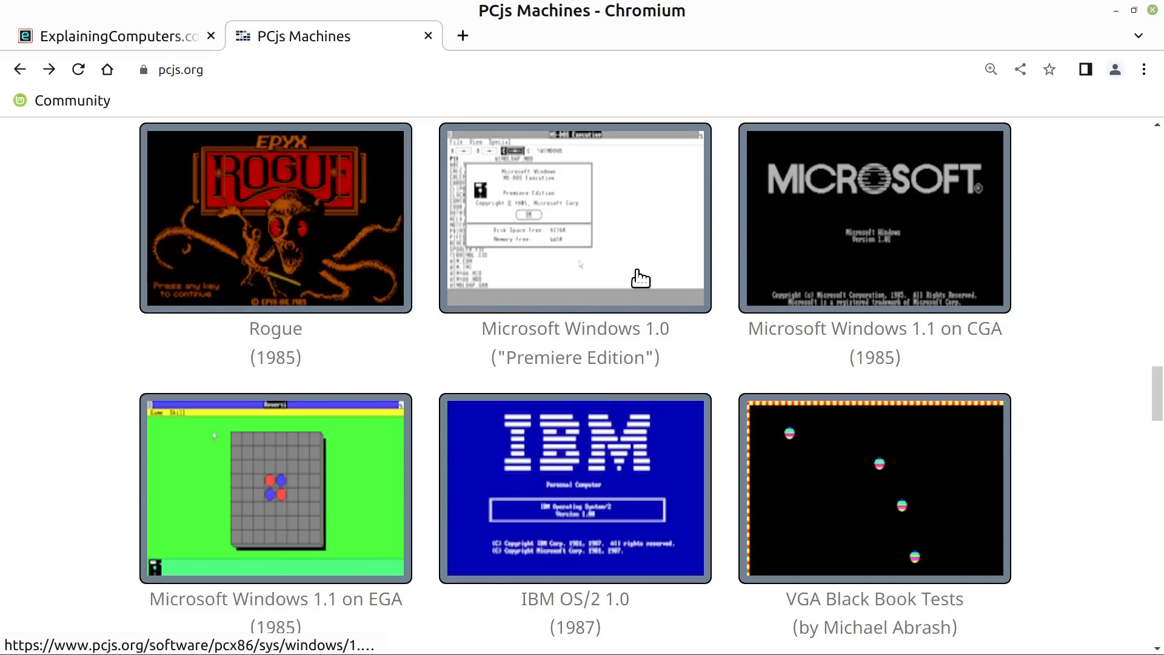
# - Open the Microsoft Windows 1.0 Premiere Edition machine in full screen
pyautogui.press('F11')
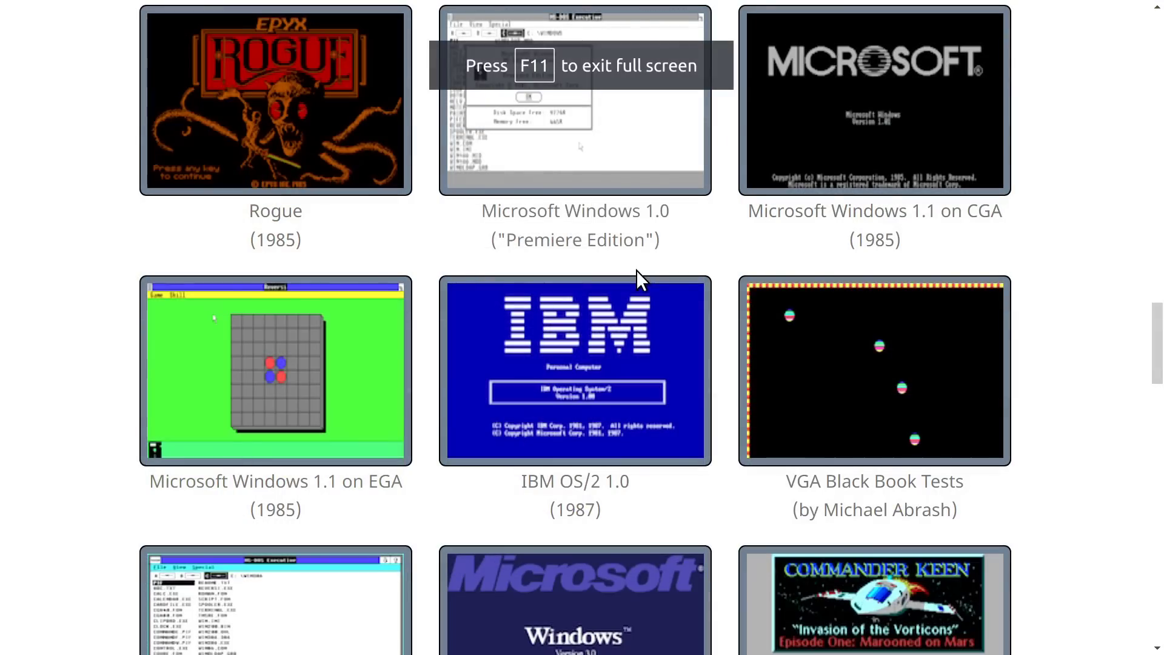
pyautogui.click(604, 170)
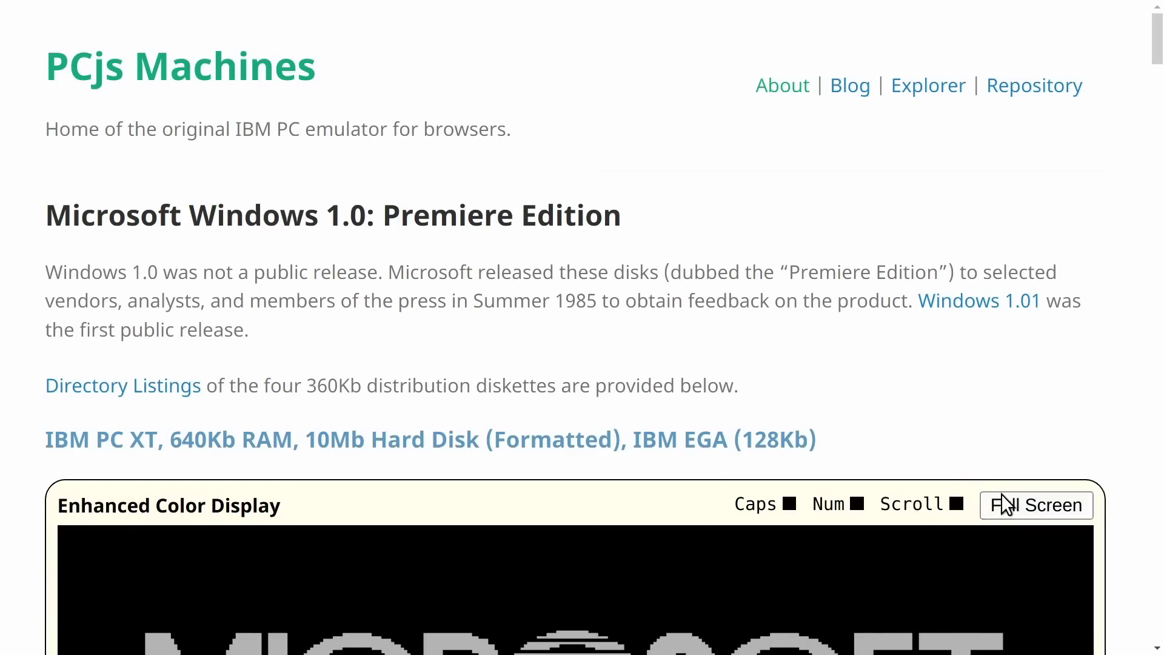
pyautogui.click(1006, 502)
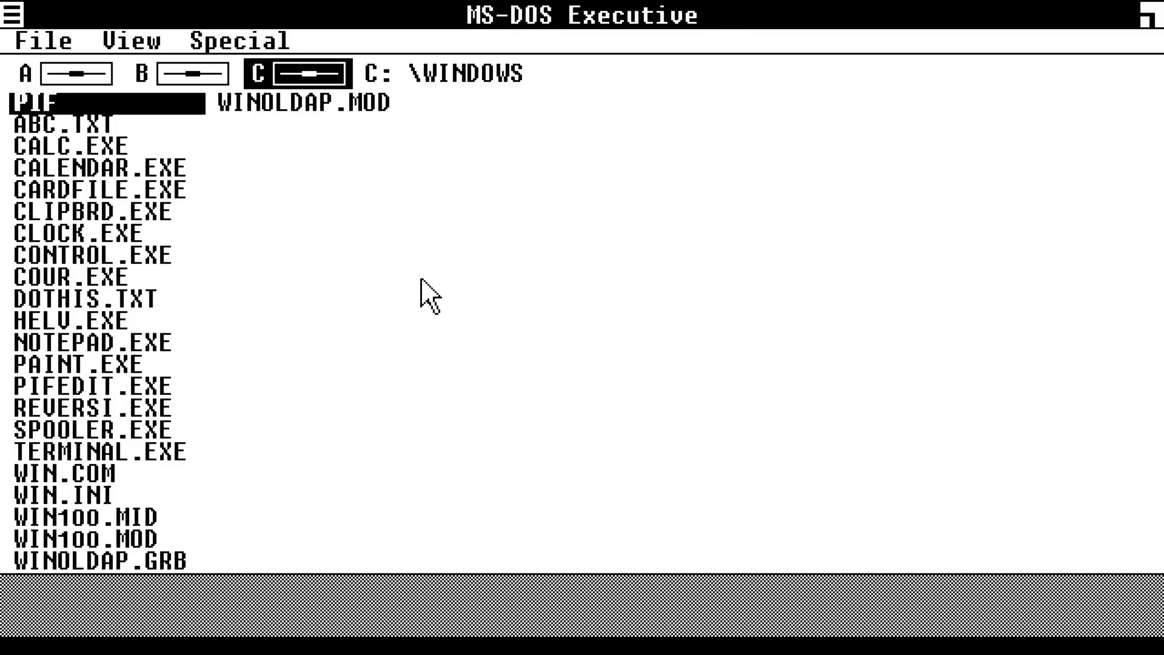
# - Browse drives B and A in the MS-DOS Executive, then return to C:\WINDOWS
pyautogui.click(180, 75)
pyautogui.click(78, 74)
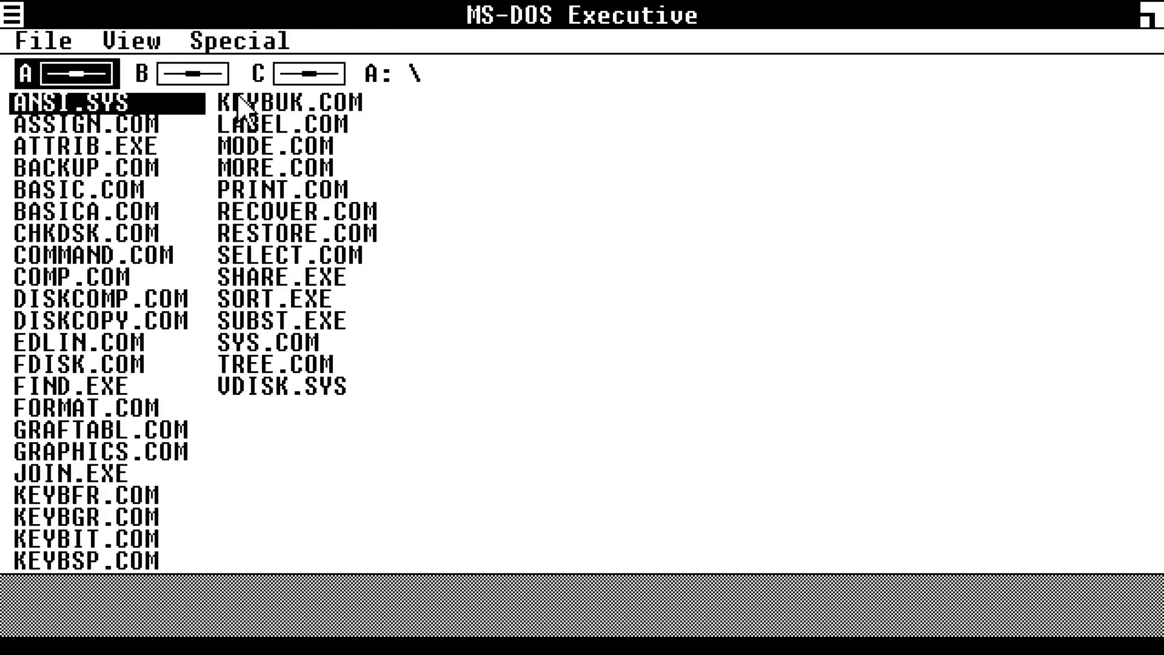
pyautogui.click(311, 74)
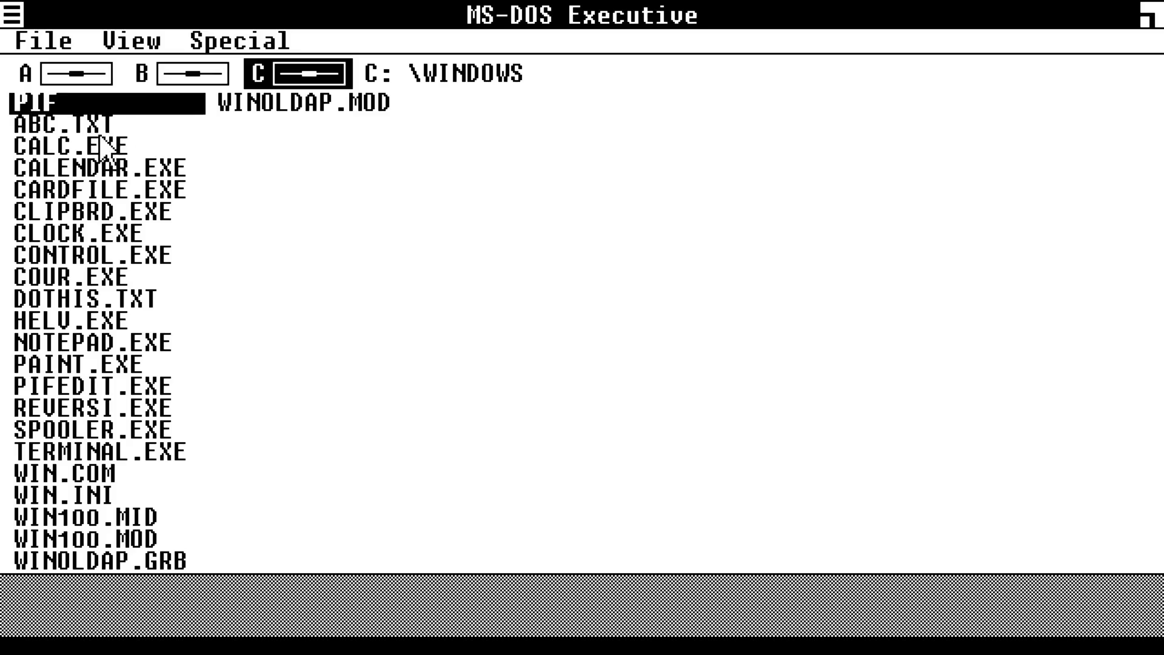
pyautogui.doubleClick(129, 143)
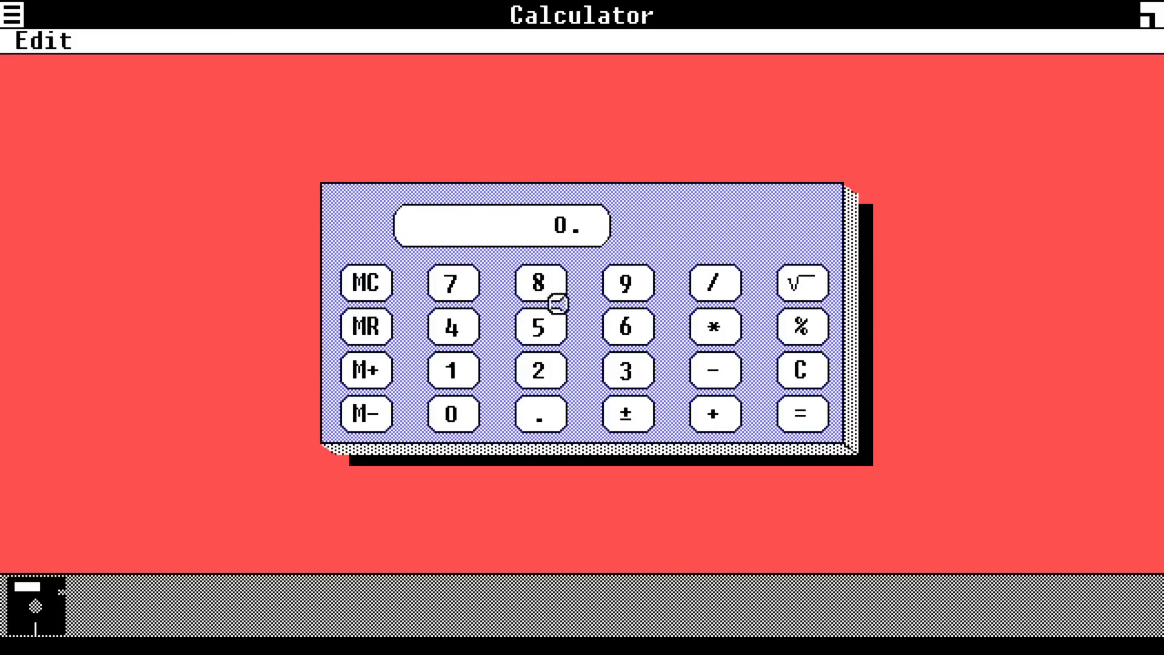
pyautogui.click(626, 287)
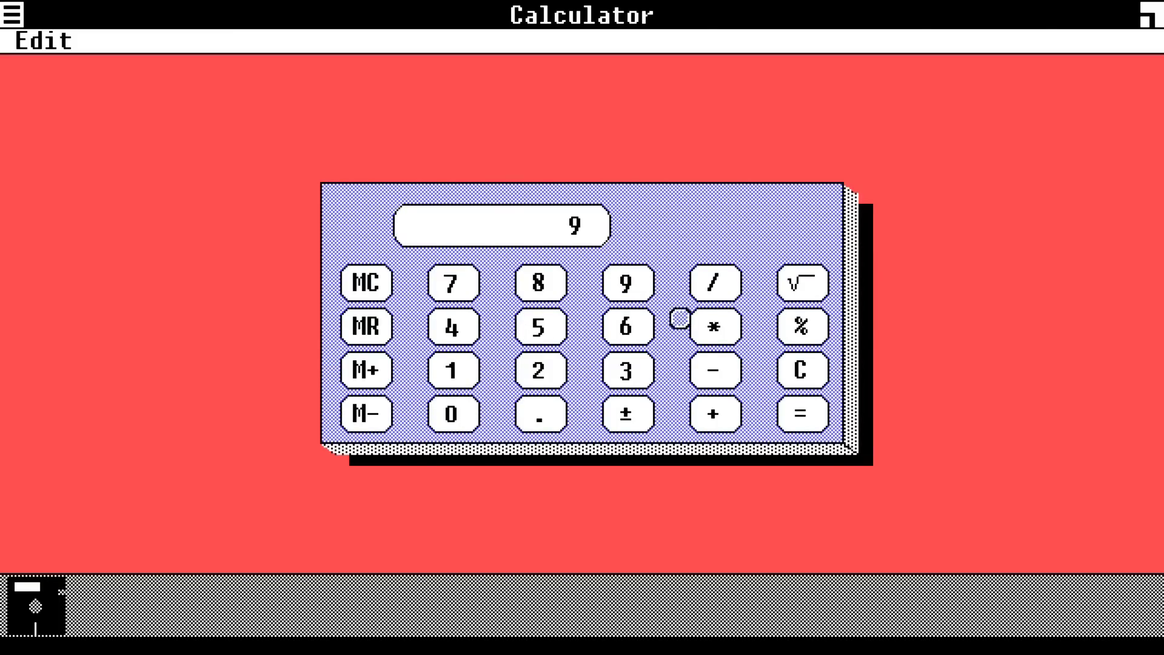
pyautogui.click(710, 326)
pyautogui.click(631, 326)
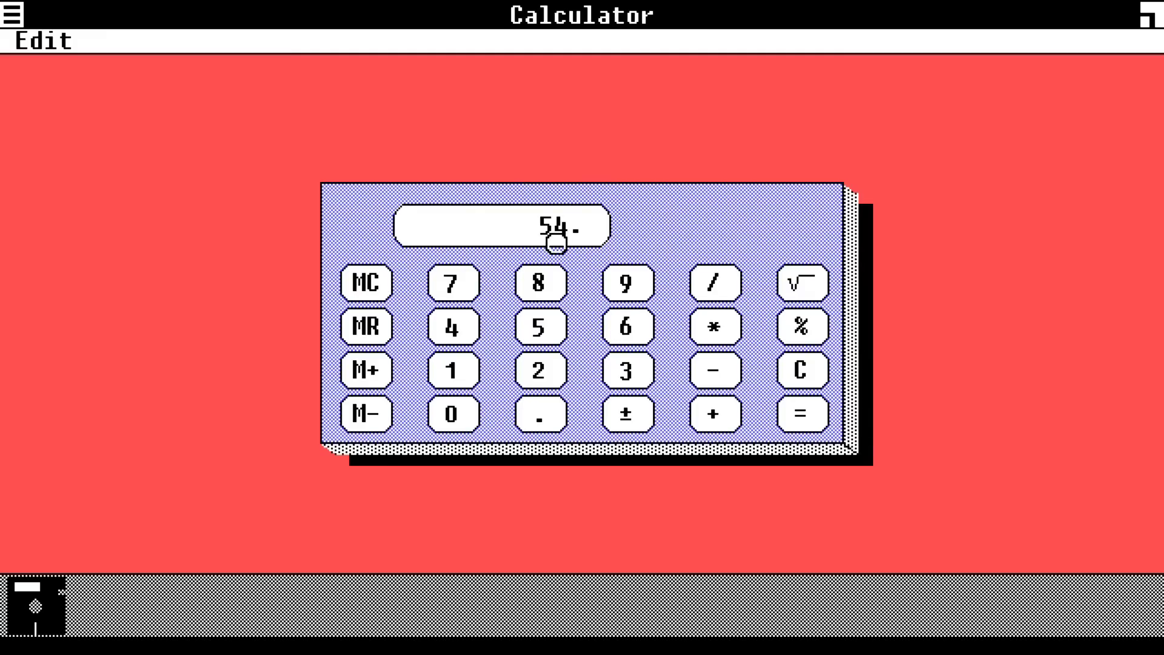
pyautogui.click(15, 17)
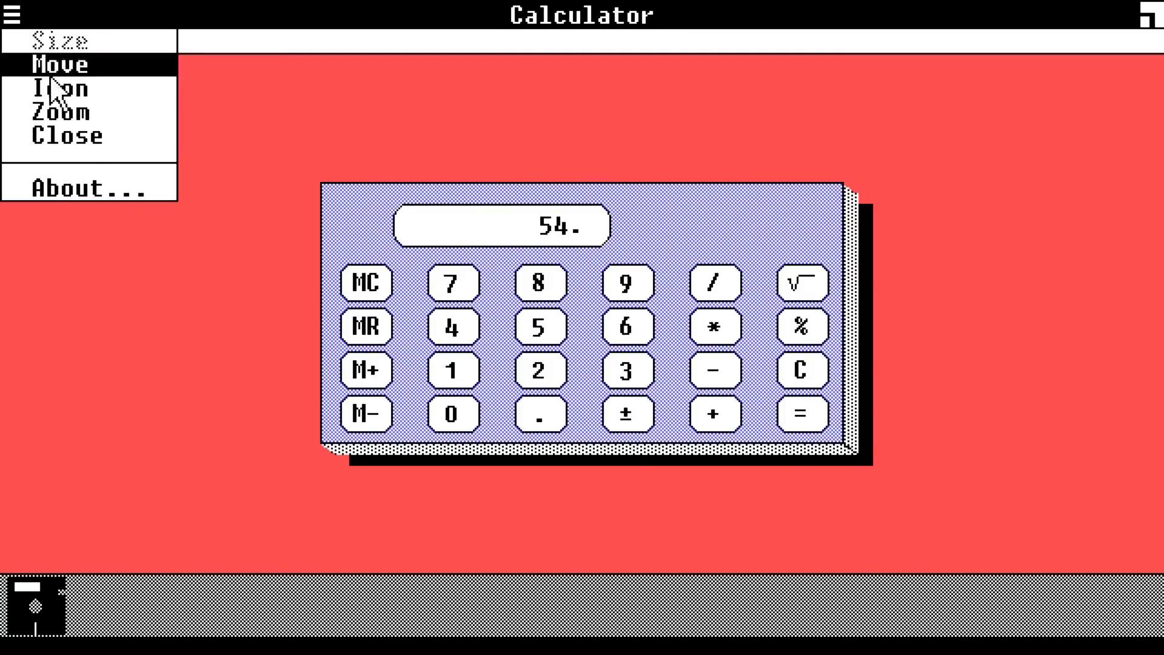
pyautogui.click(97, 184)
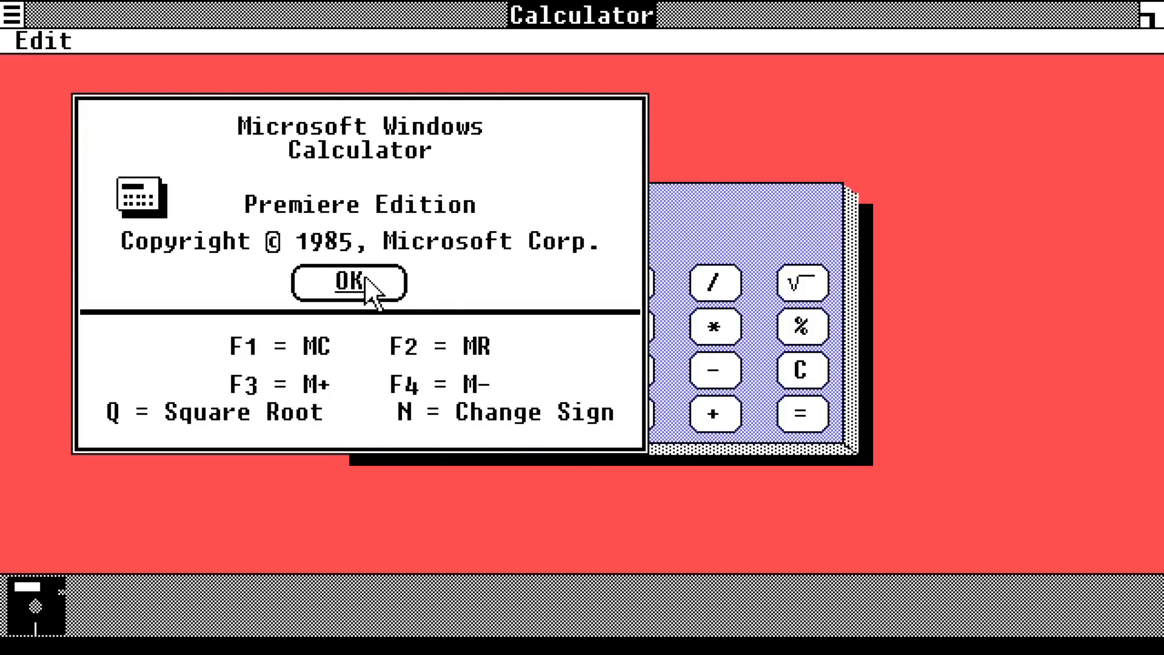
pyautogui.click(353, 296)
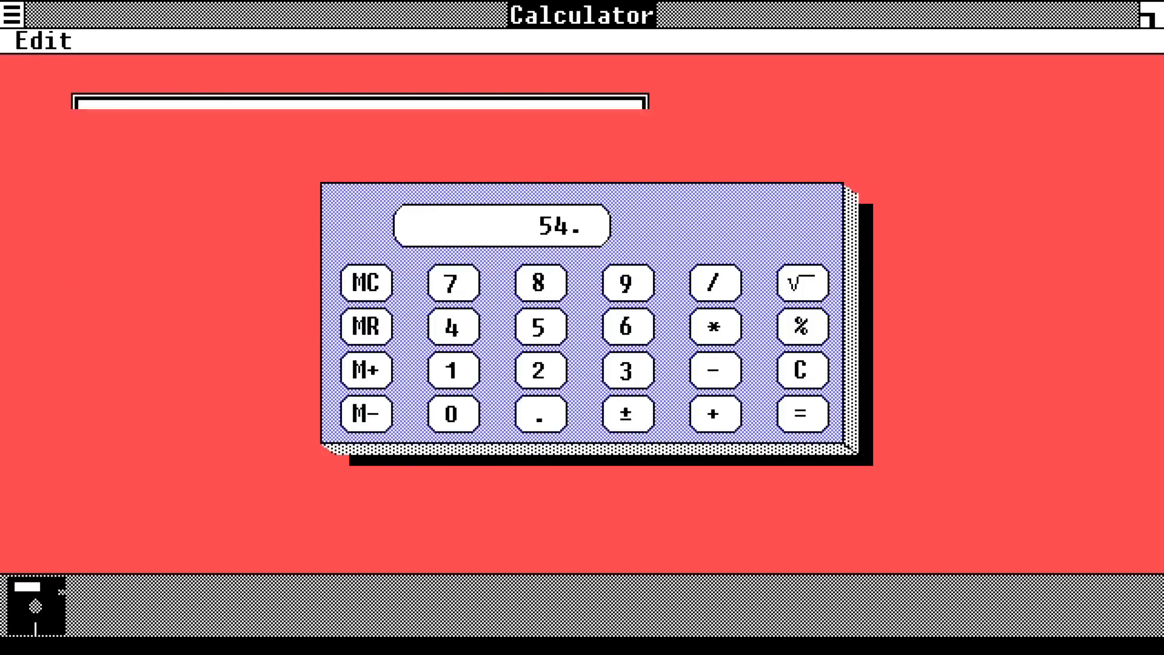
pyautogui.click(11, 24)
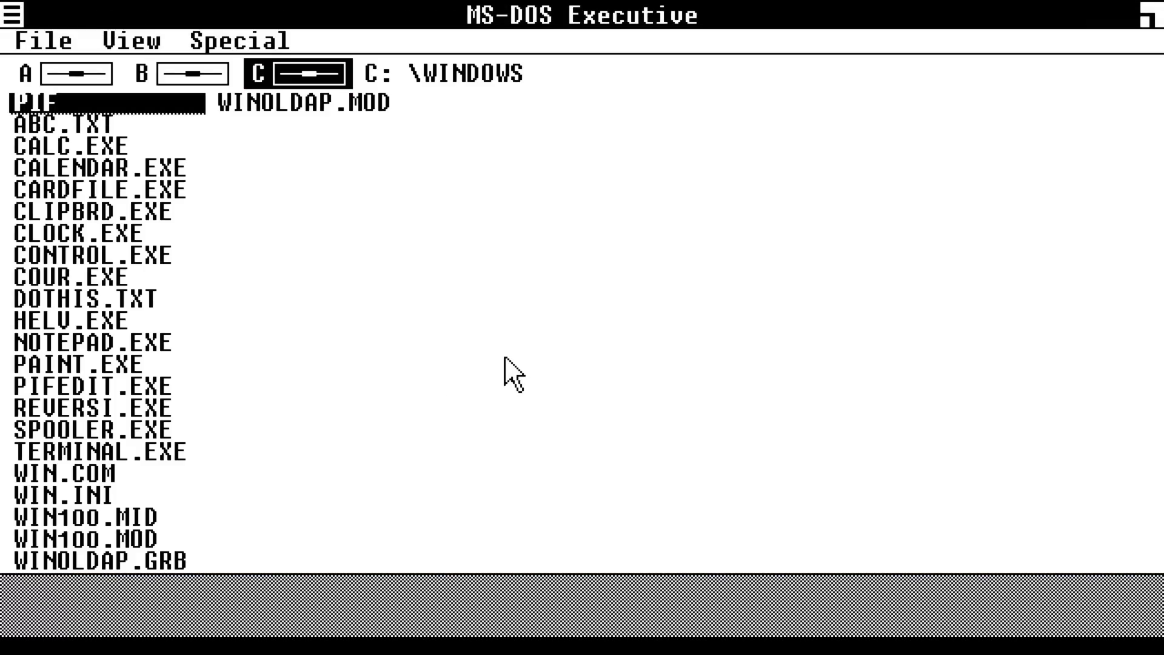
# - Launch NOTEPAD.EXE, write 'Hello' and 'This is Notepad!', and minimize it to an icon
pyautogui.doubleClick(149, 340)
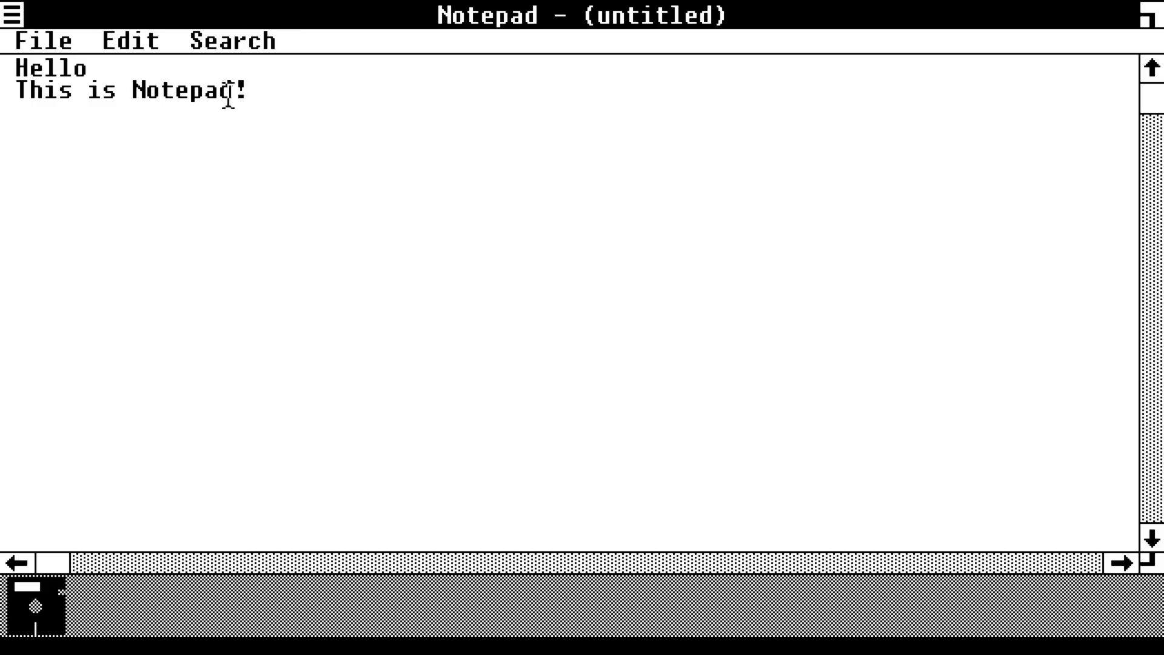
pyautogui.click(12, 17)
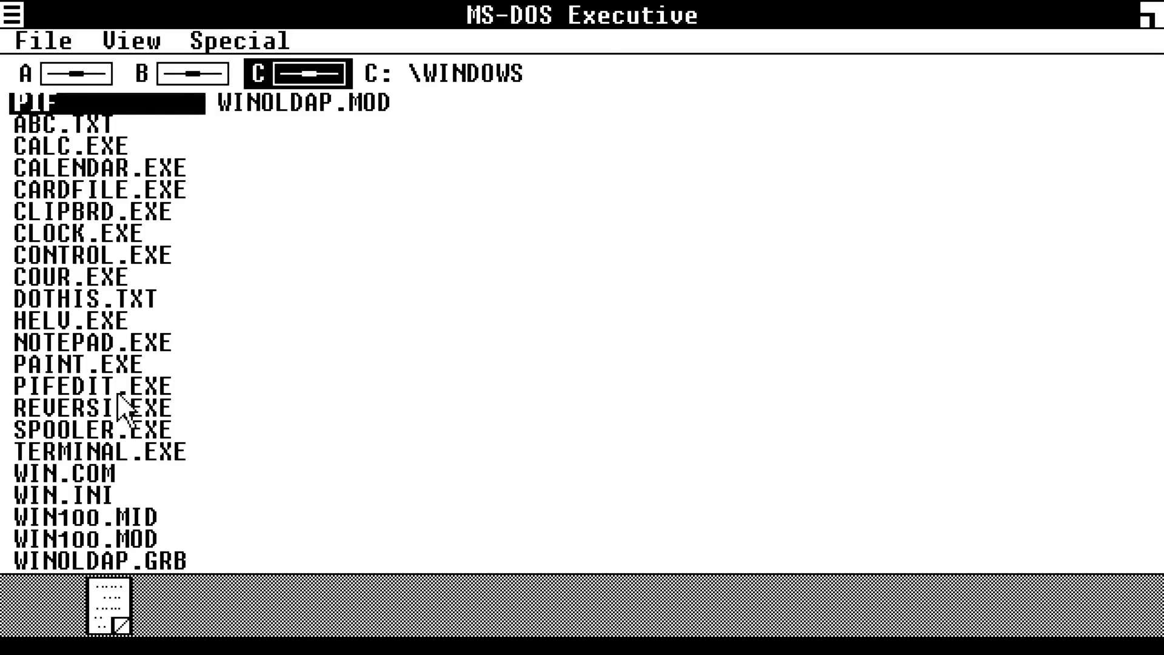
# - Launch PAINT.EXE, draw a freehand looping line, and fill the loop black
pyautogui.click(97, 365)
pyautogui.doubleClick(113, 364)
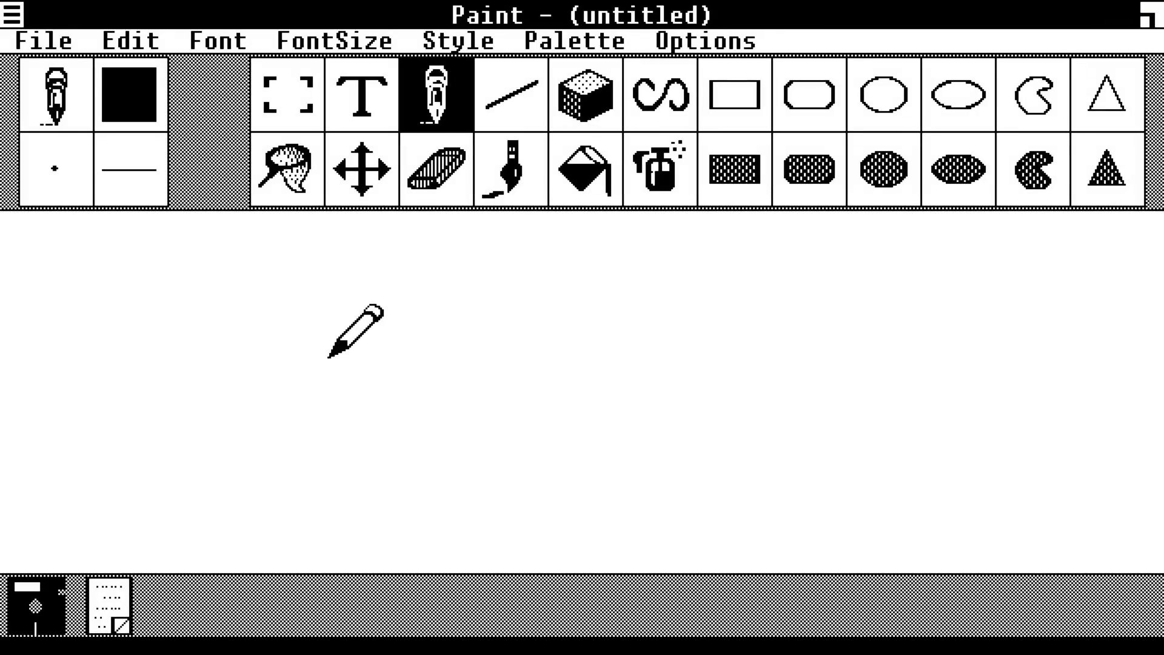
pyautogui.moveTo(328, 358)
pyautogui.mouseDown()
pyautogui.moveTo(392, 290)
pyautogui.moveTo(476, 316)
pyautogui.moveTo(782, 315)
pyautogui.moveTo(860, 398)
pyautogui.moveTo(589, 424)
pyautogui.moveTo(547, 286)
pyautogui.moveTo(714, 318)
pyautogui.moveTo(851, 434)
pyautogui.mouseUp()
pyautogui.click(594, 167)
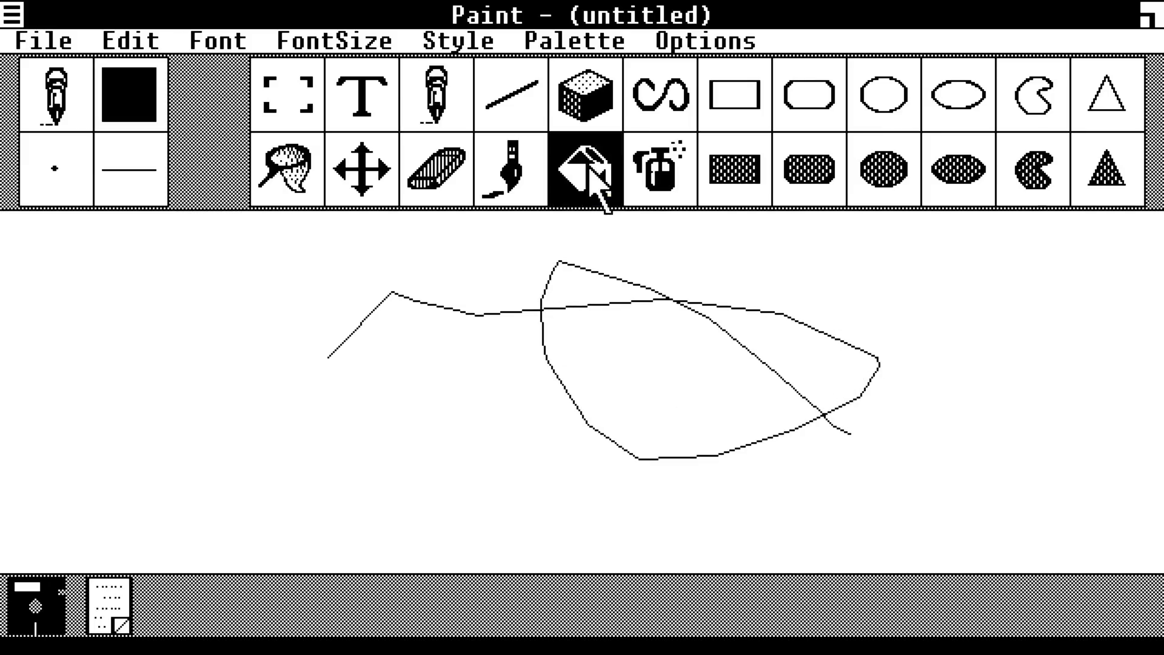
pyautogui.click(662, 367)
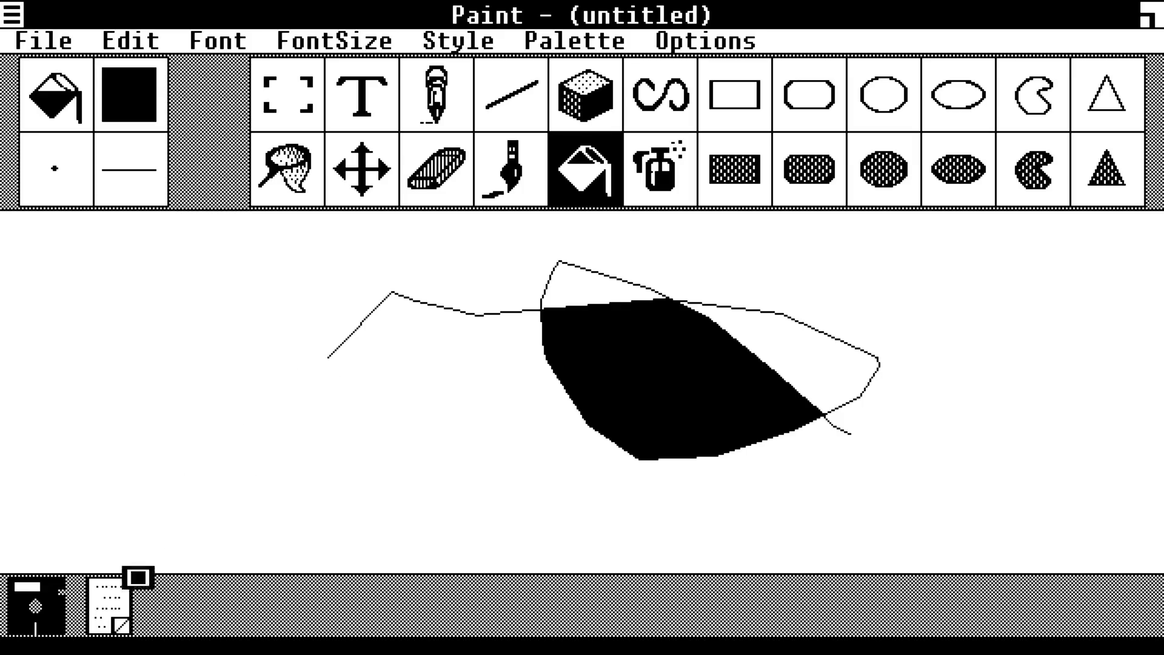
# - Restore Notepad beside Paint, zoom Paint to full screen, and show Paint's About box
pyautogui.click(112, 616)
pyautogui.click(112, 615)
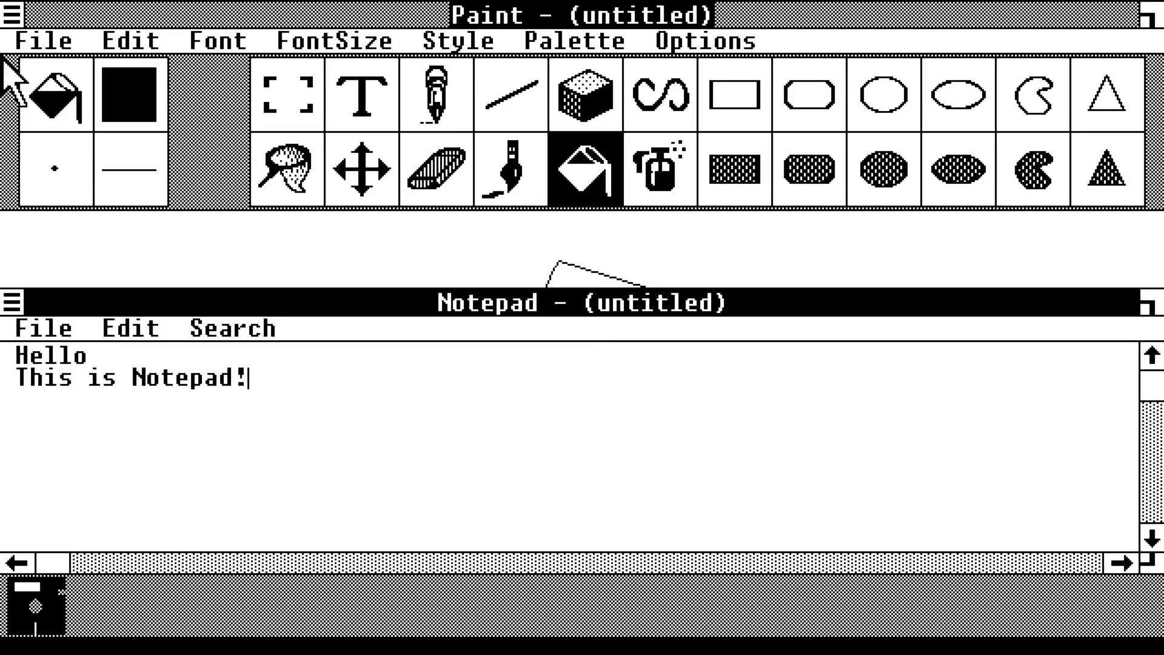
pyautogui.click(13, 15)
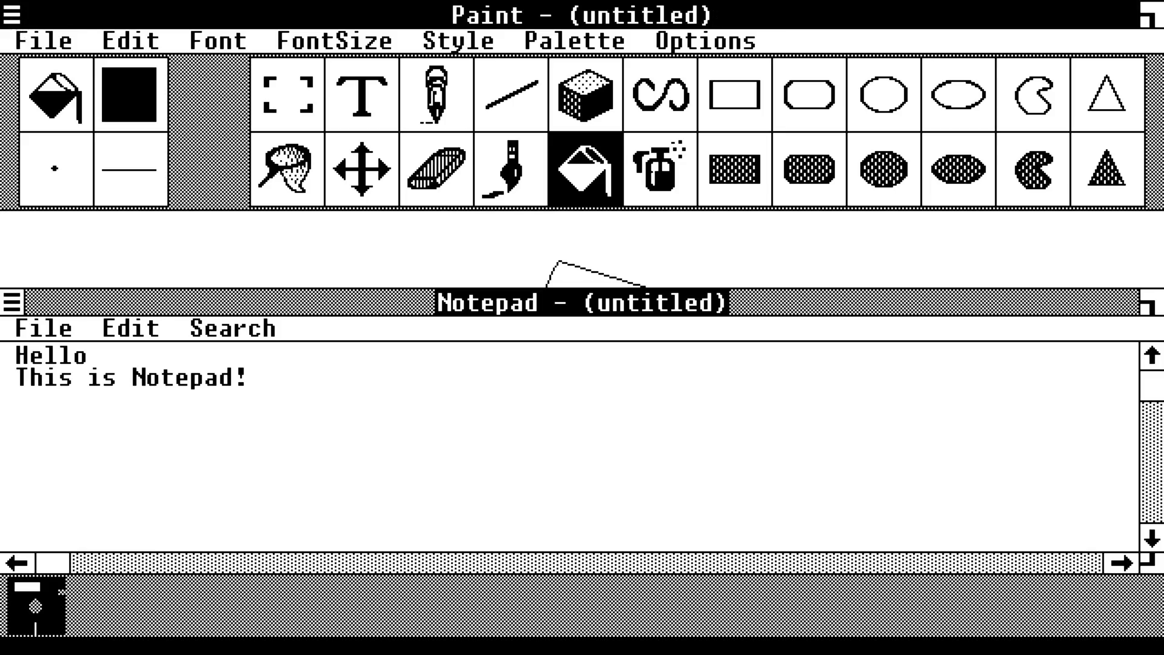
pyautogui.click(12, 16)
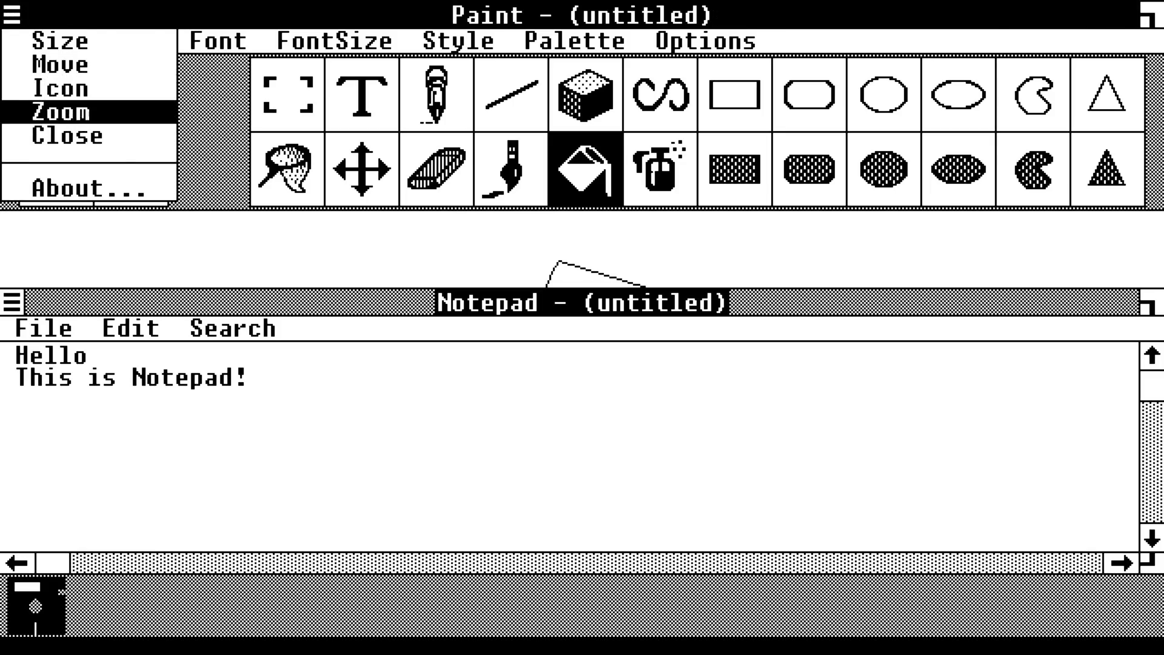
pyautogui.click(85, 115)
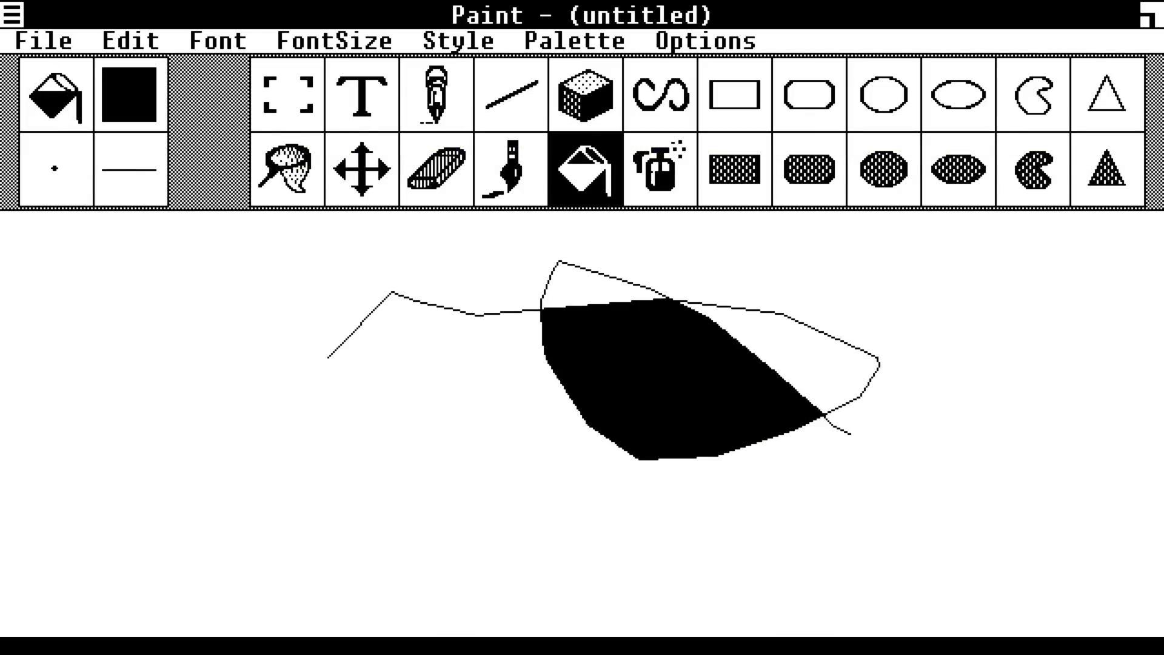
pyautogui.click(15, 18)
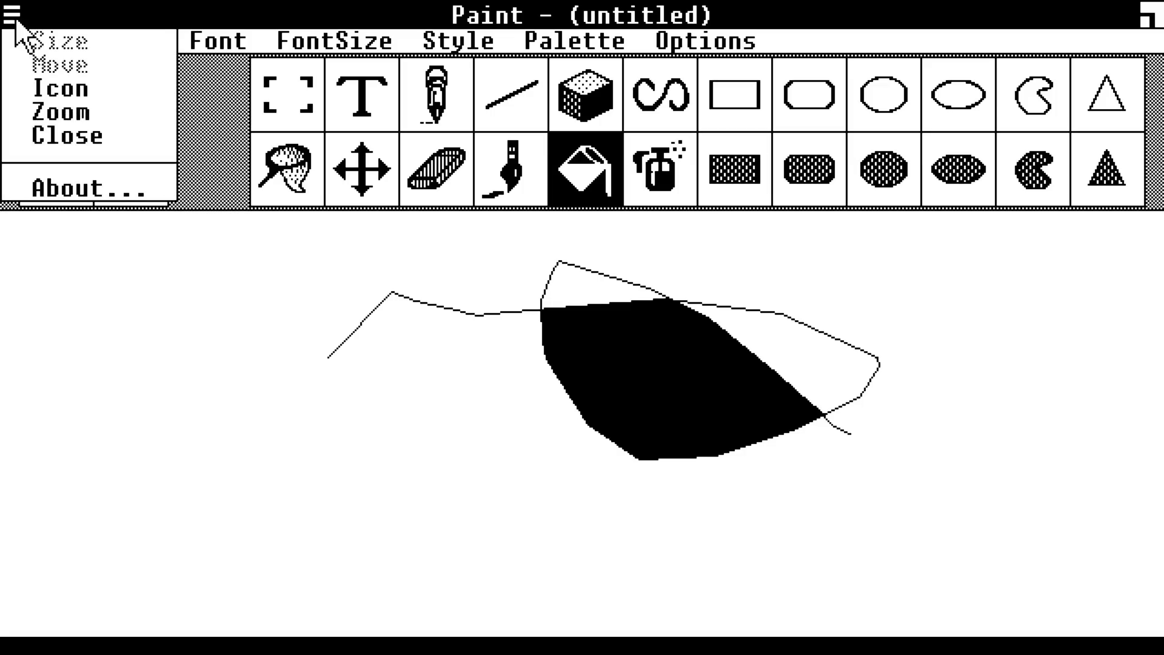
pyautogui.click(136, 214)
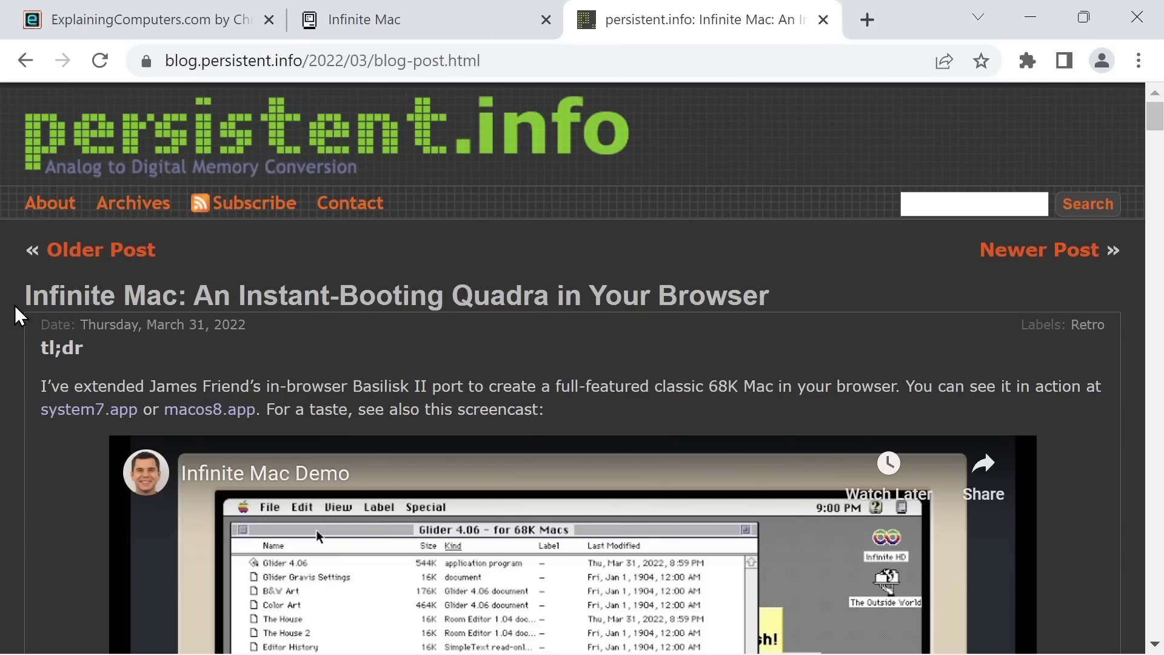
# - Select 'Infinite' in the post title, then switch to the Infinite Mac tab at macos8.app
pyautogui.moveTo(24, 297); pyautogui.dragTo(177, 303)
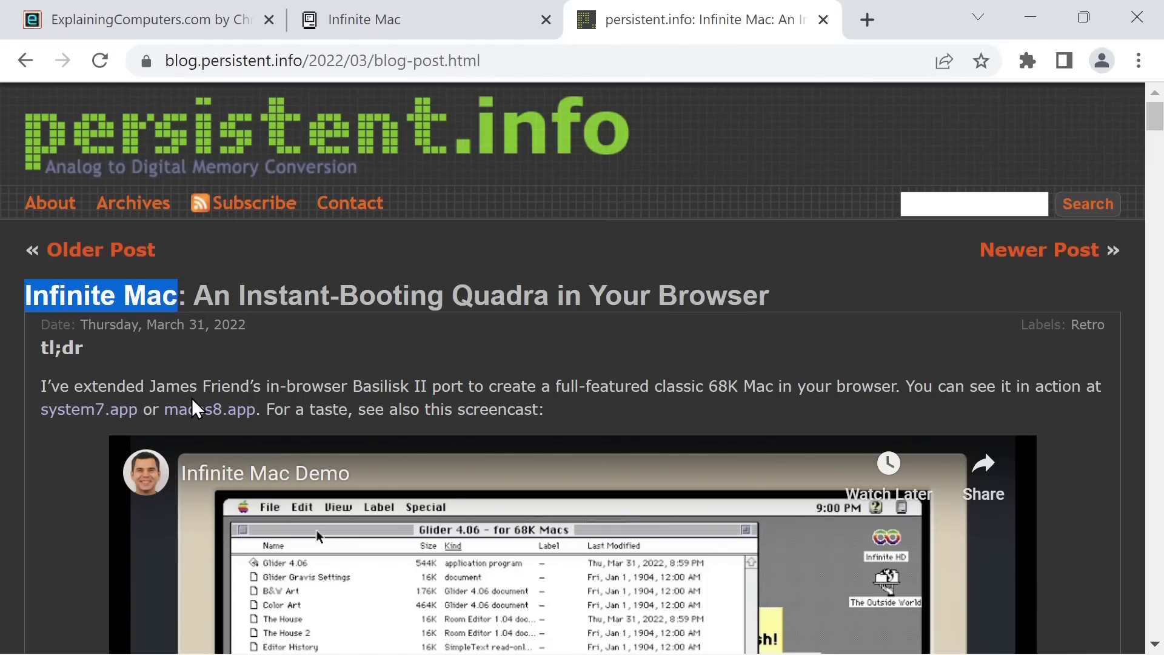
pyautogui.click(410, 28)
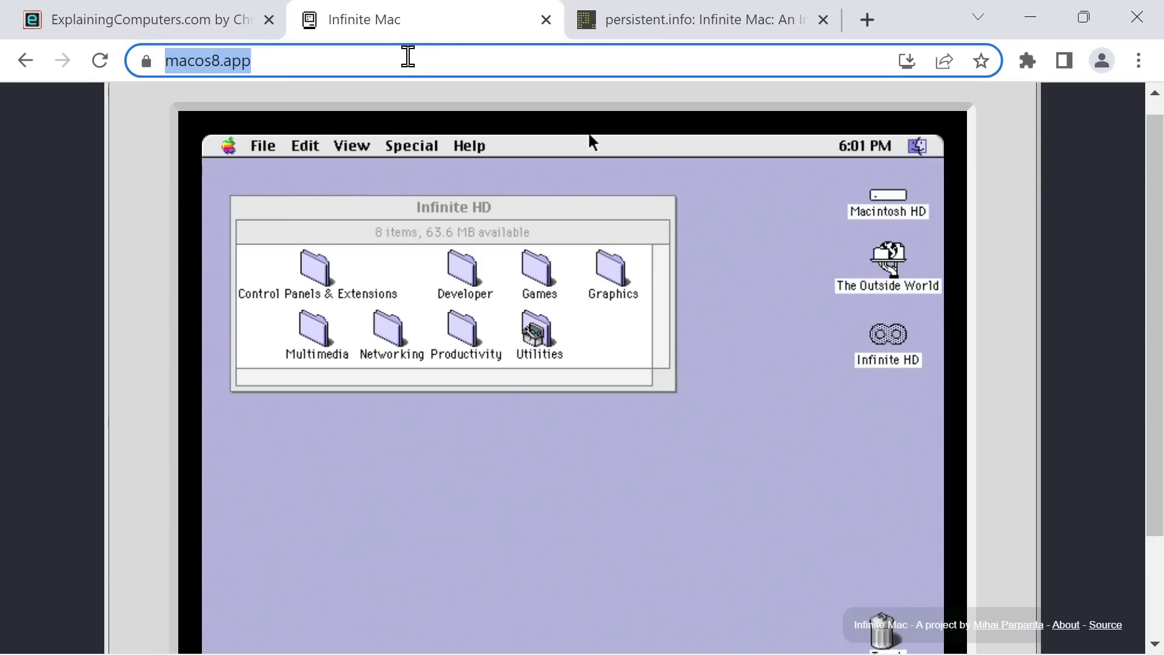
# - Make the Mac OS 8 desktop full screen and hide the Stickies notes with Hide Others
pyautogui.press('F11')
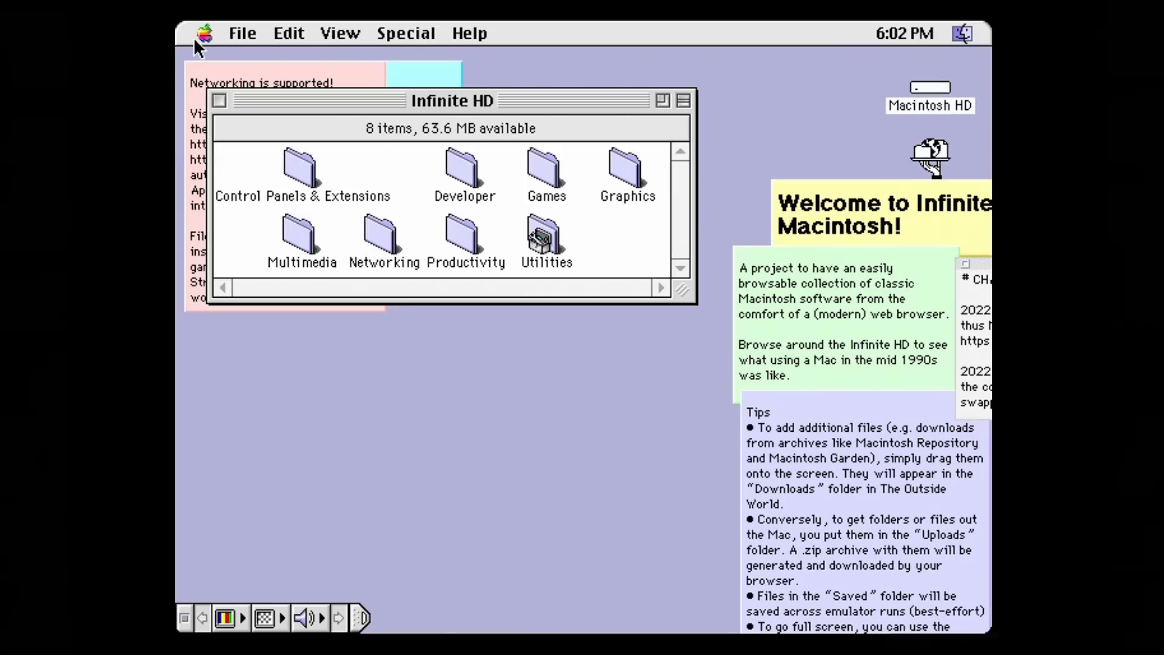
pyautogui.click(965, 34)
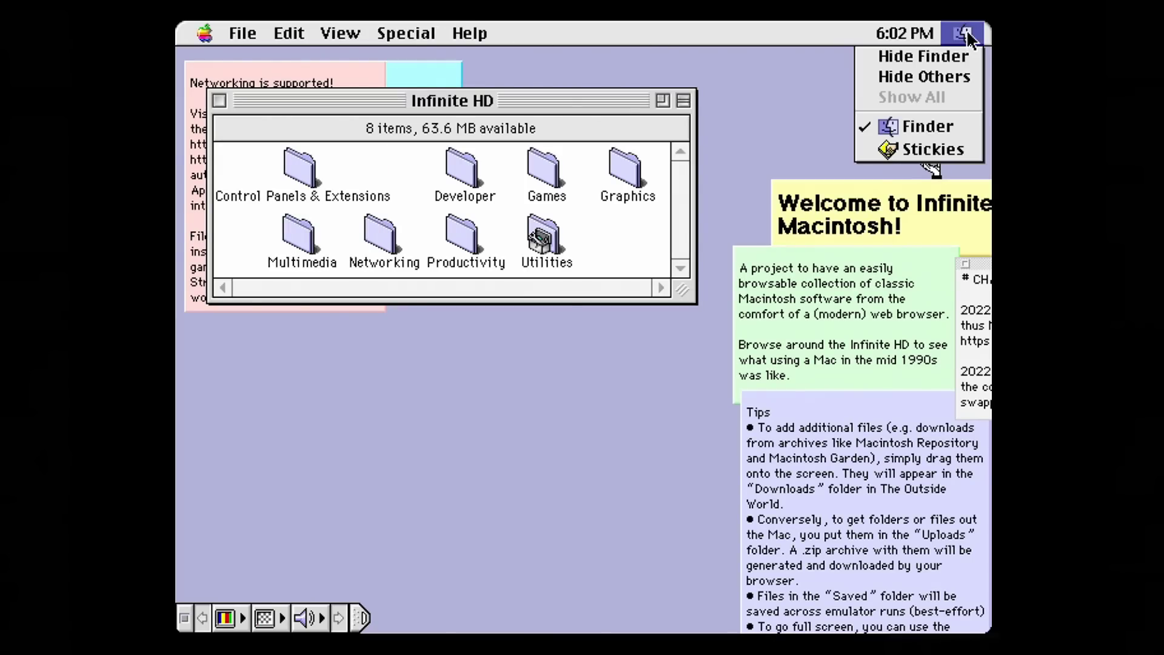
pyautogui.click(950, 76)
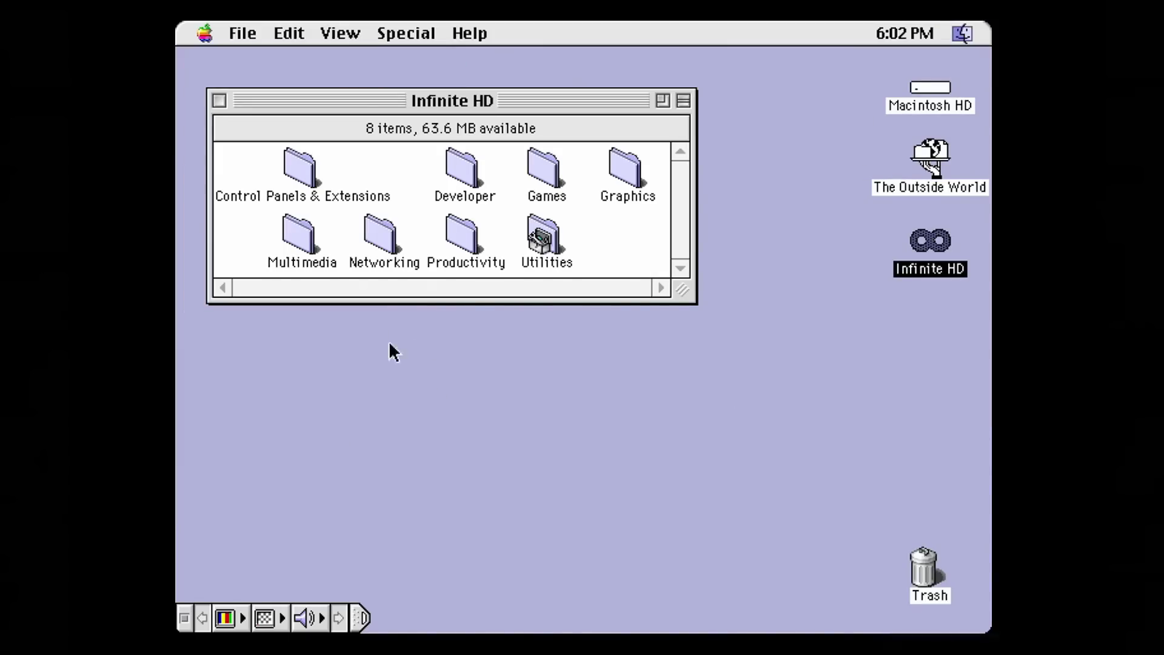
# - View About This Computer (Mac OS 8.1, 128 MB memory) and close it
pyautogui.click(204, 35)
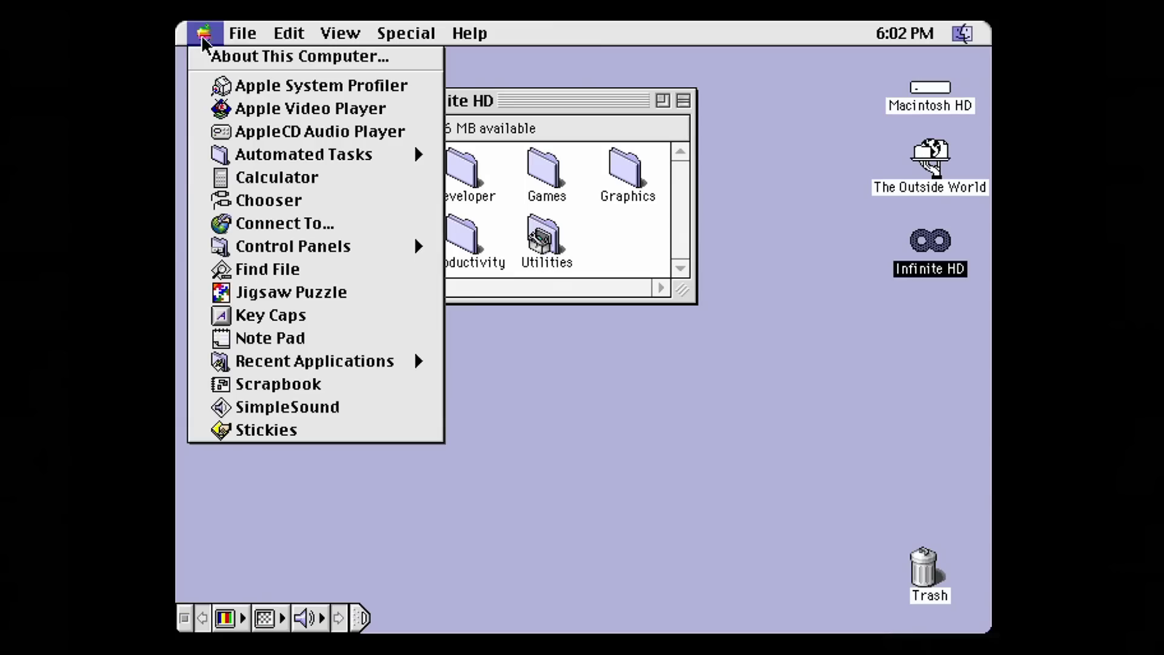
pyautogui.click(226, 58)
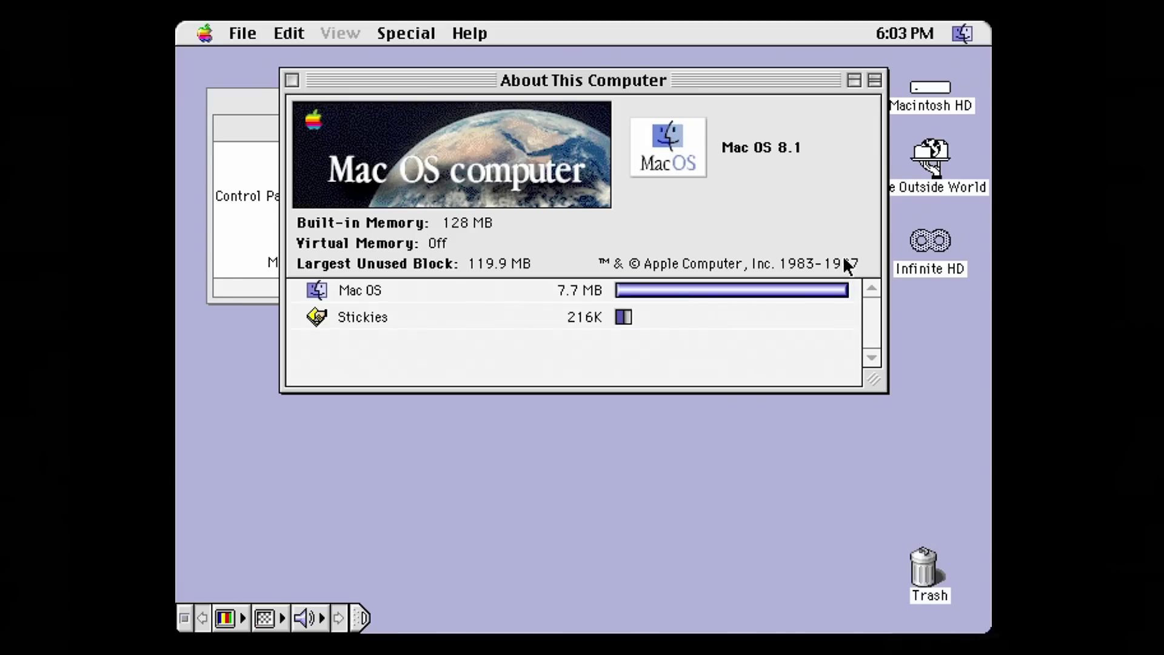
pyautogui.click(291, 79)
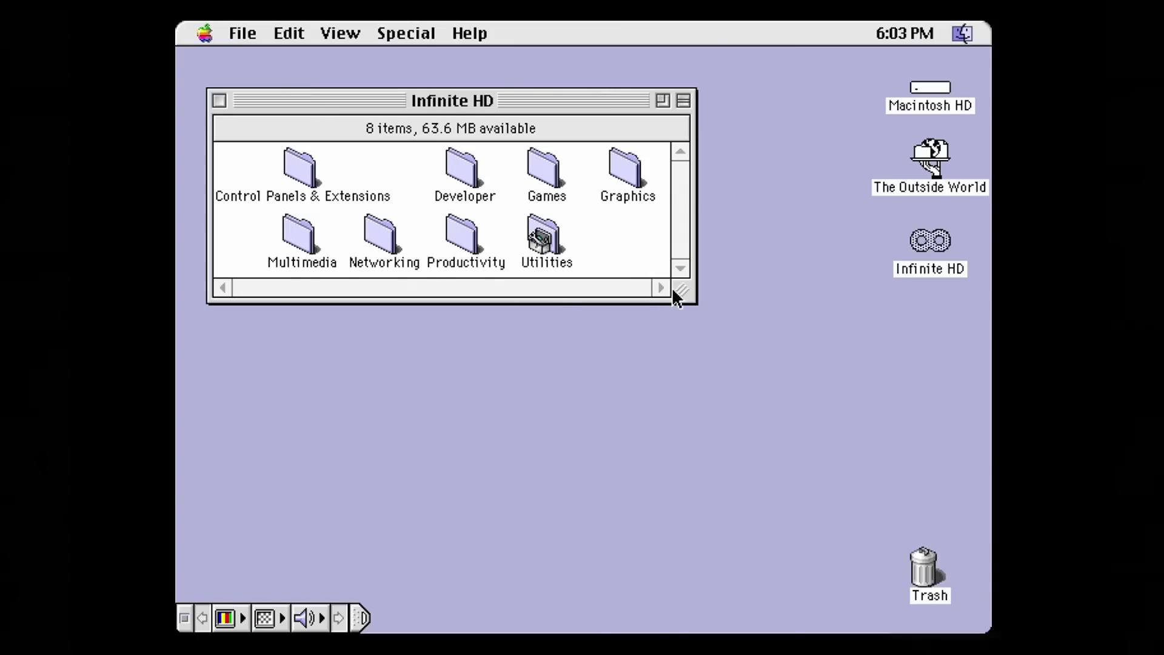
# - Enlarge the Infinite HD window and look inside the Productivity folder, then close it
pyautogui.moveTo(682, 291); pyautogui.dragTo(776, 455)
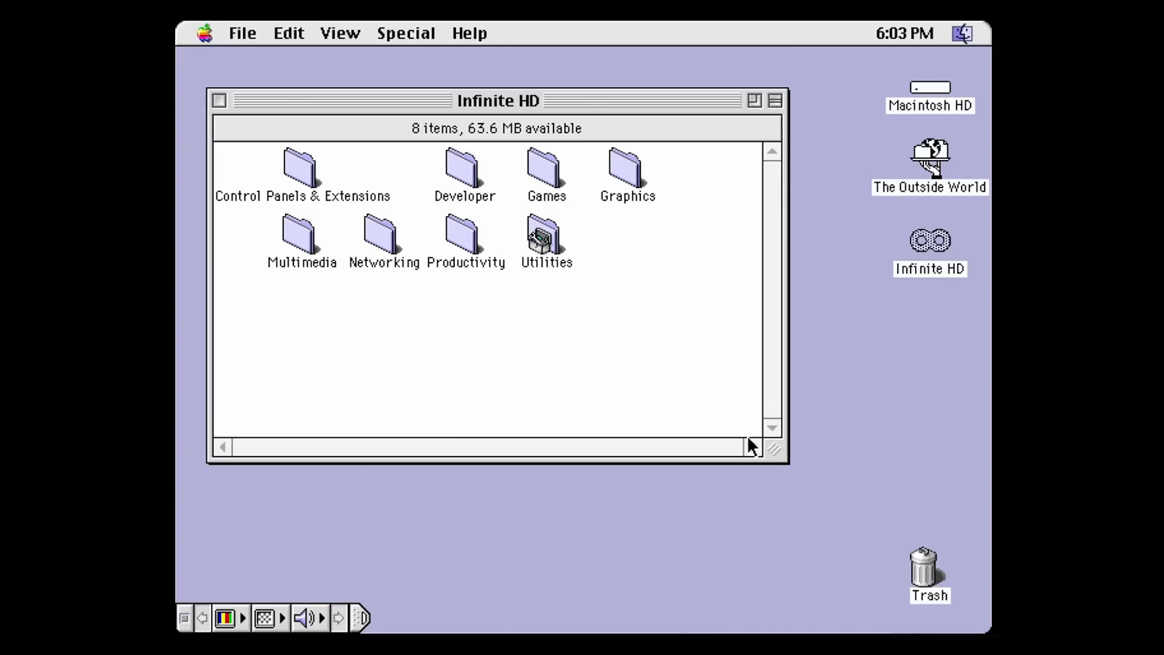
pyautogui.doubleClick(464, 242)
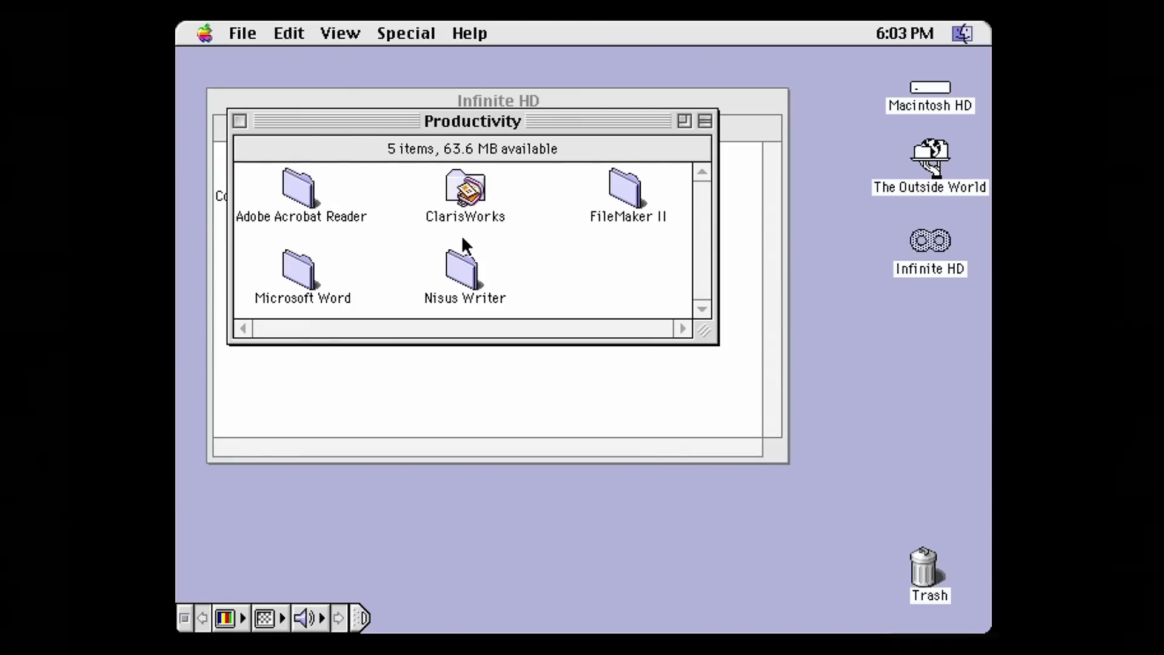
pyautogui.click(467, 199)
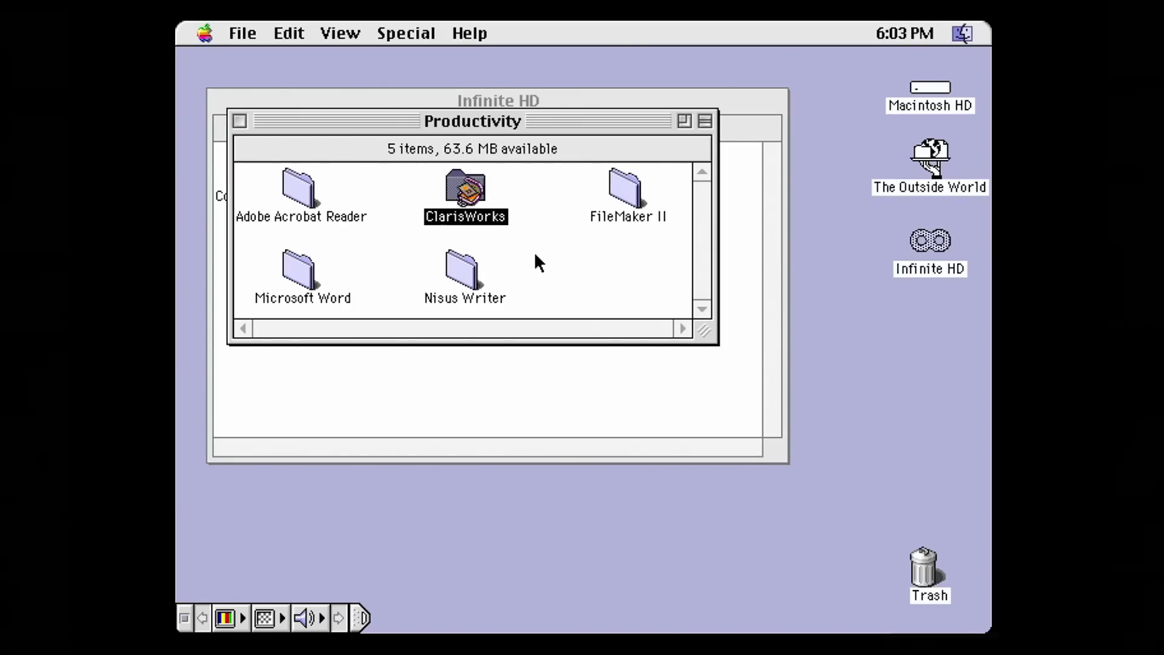
pyautogui.click(240, 121)
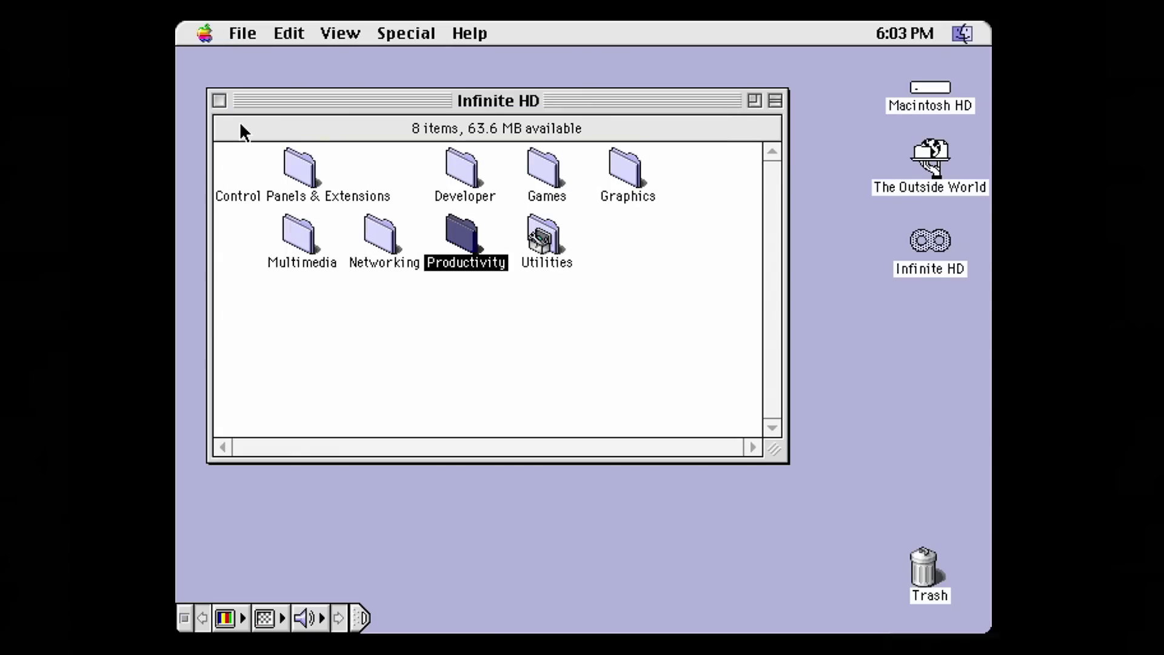
# - Open Graphics > Adobe Photoshop and launch Adobe Photoshop 3.0.5
pyautogui.doubleClick(625, 173)
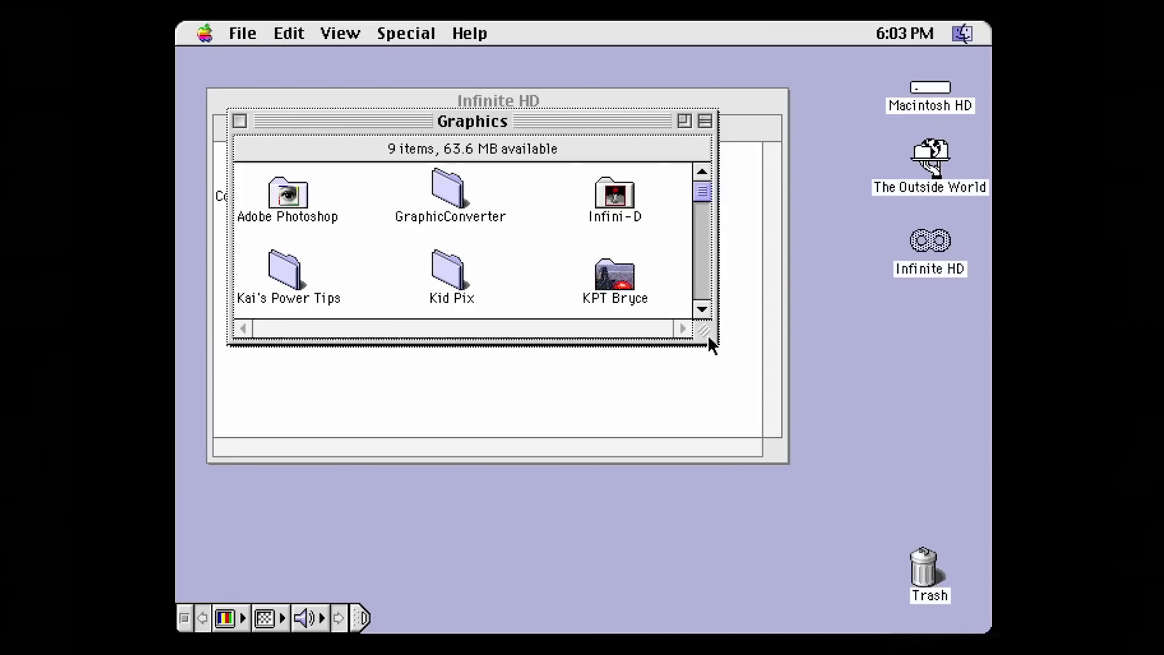
pyautogui.moveTo(706, 333); pyautogui.dragTo(817, 526)
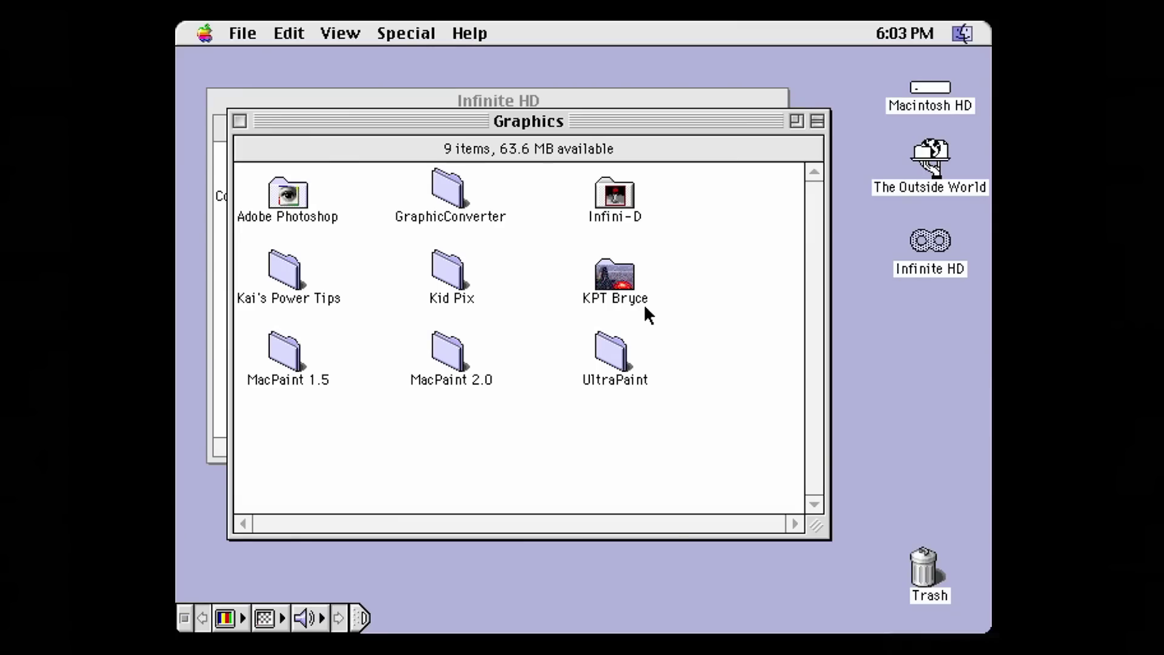
pyautogui.doubleClick(286, 201)
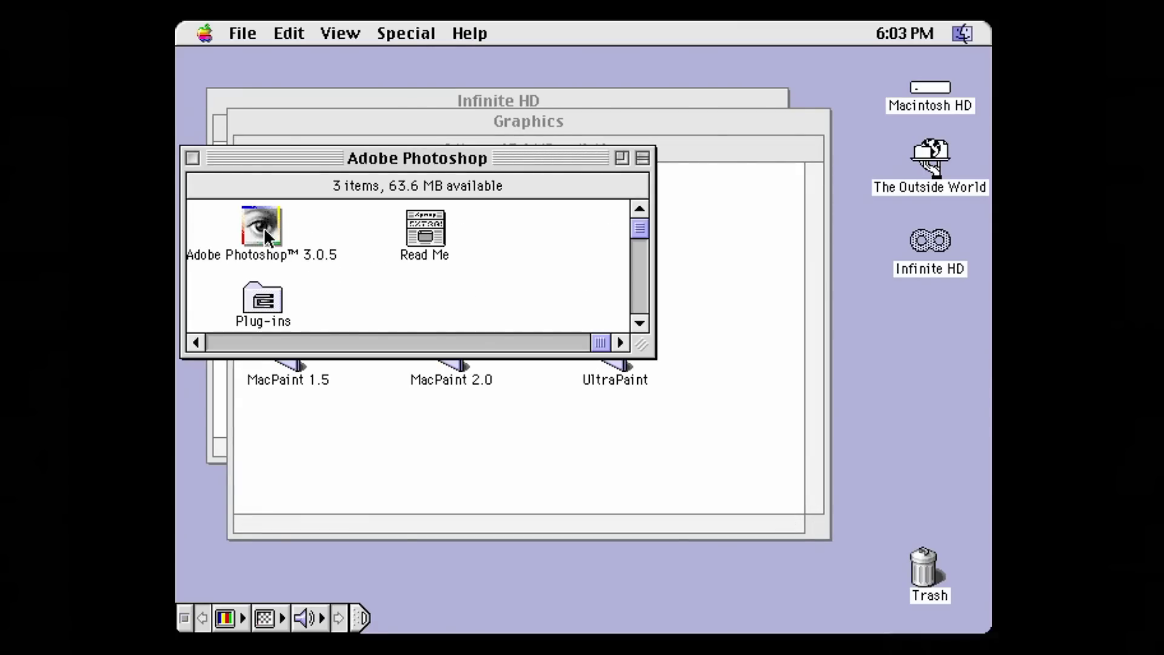
pyautogui.doubleClick(263, 226)
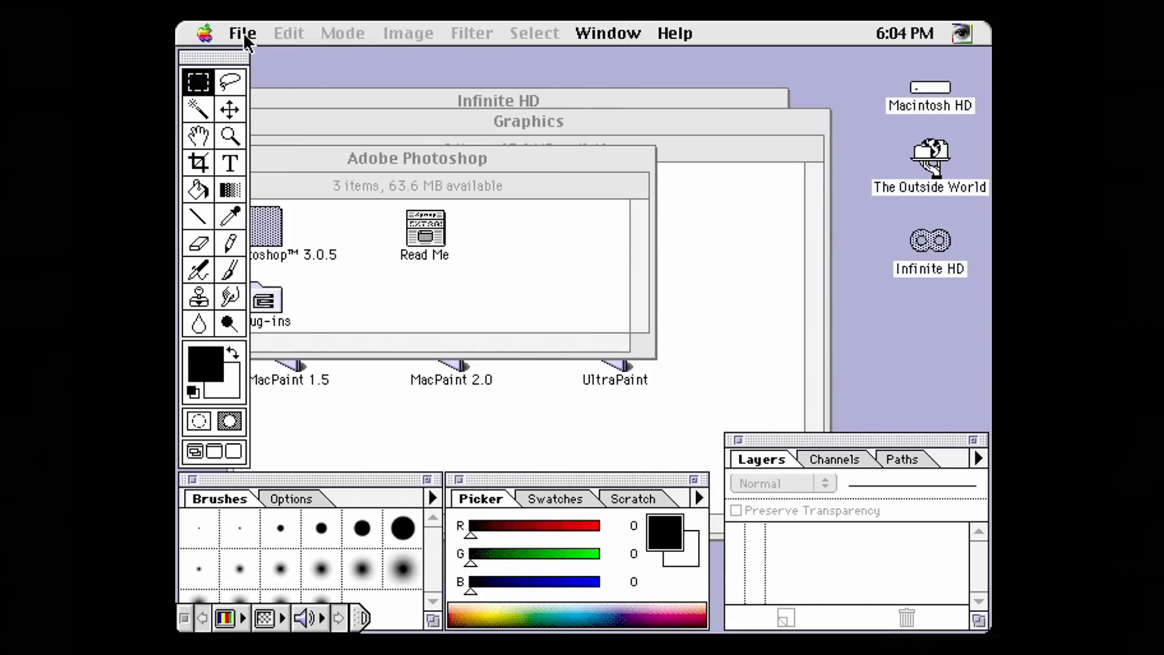
# - Create a new 7 × 5 inch, 72 ppi RGB image and pick the largest hard brush
pyautogui.moveTo(242, 32); pyautogui.dragTo(263, 59)
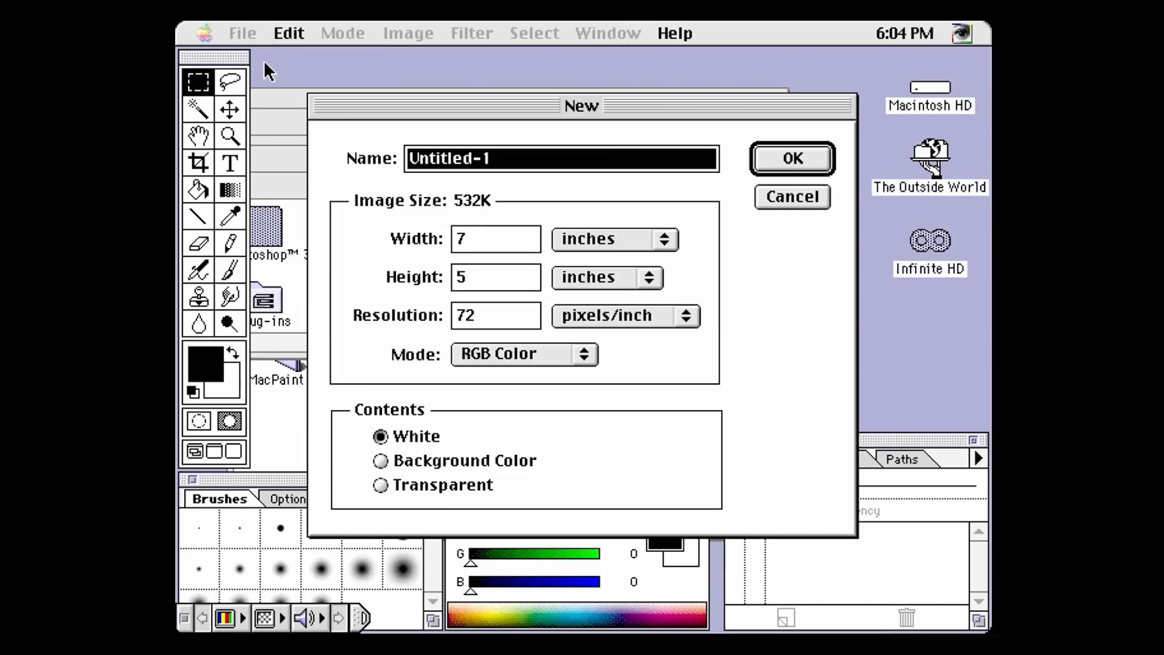
pyautogui.click(796, 166)
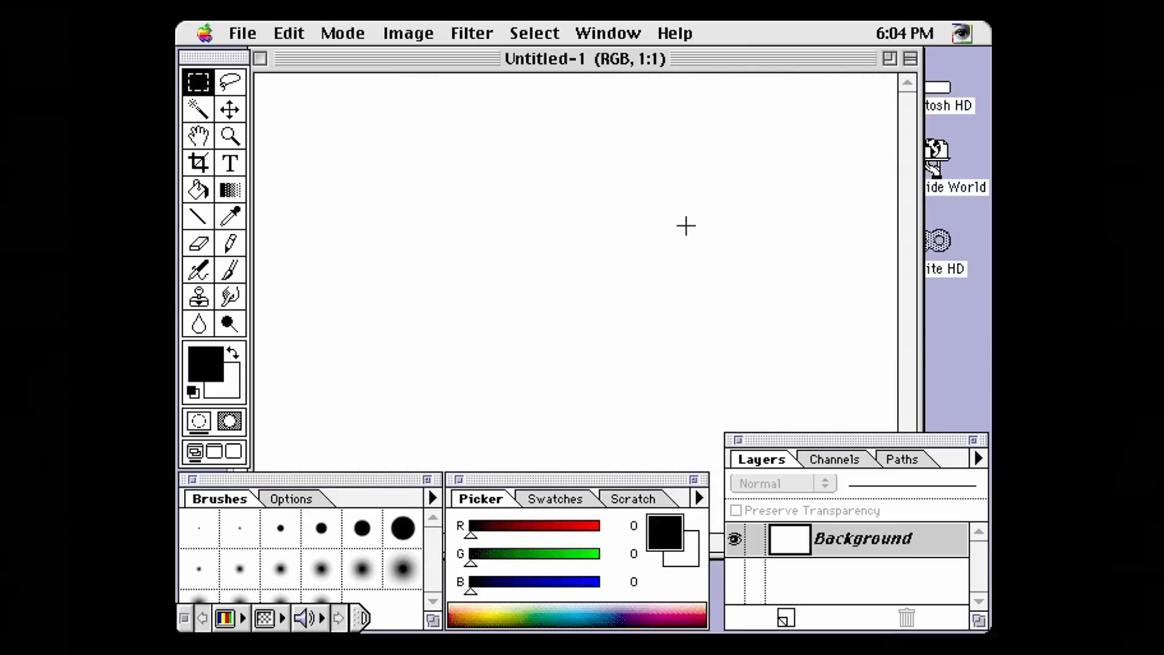
pyautogui.click(399, 533)
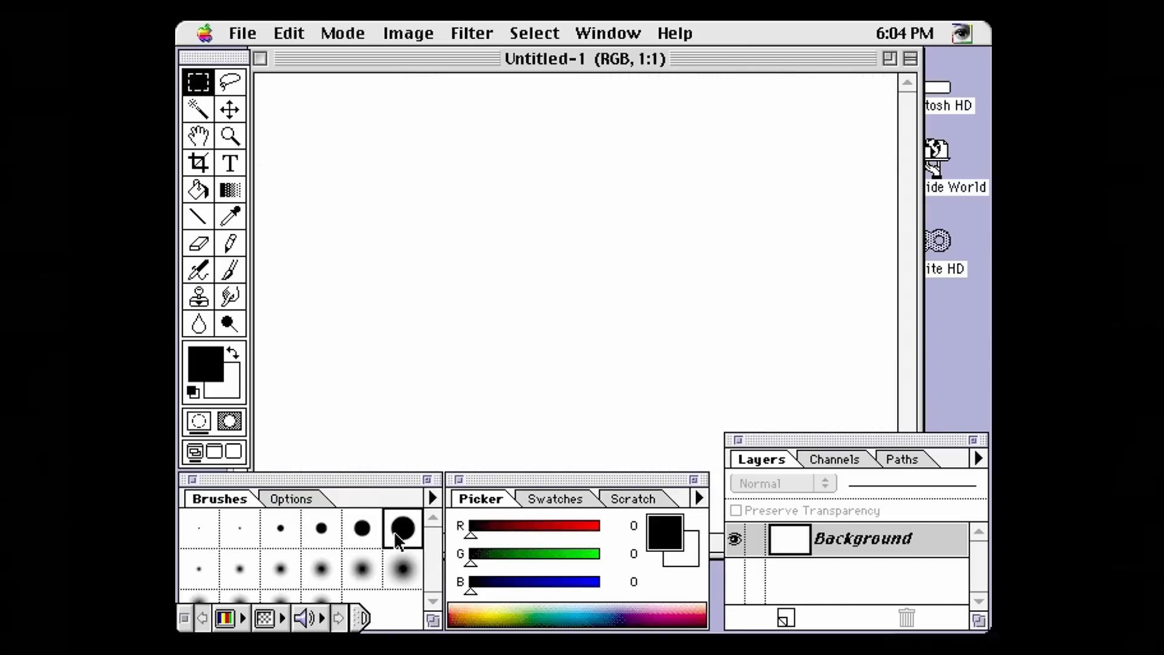
# - Set the foreground to blue (B 181) and airbrush a face outline, one filled eye, eyebrows and a smile
pyautogui.click(559, 582)
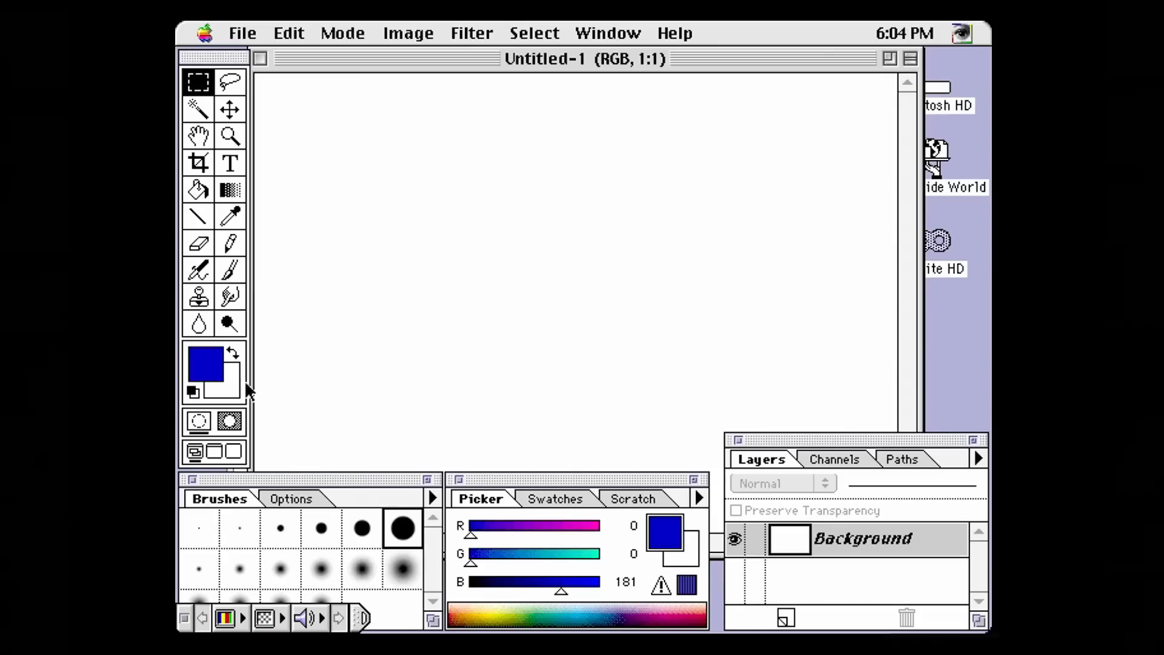
pyautogui.click(198, 270)
pyautogui.click(386, 180)
pyautogui.moveTo(388, 177)
pyautogui.mouseDown()
pyautogui.moveTo(564, 107)
pyautogui.moveTo(794, 205)
pyautogui.moveTo(733, 388)
pyautogui.moveTo(513, 402)
pyautogui.moveTo(397, 303)
pyautogui.moveTo(388, 179)
pyautogui.mouseUp()
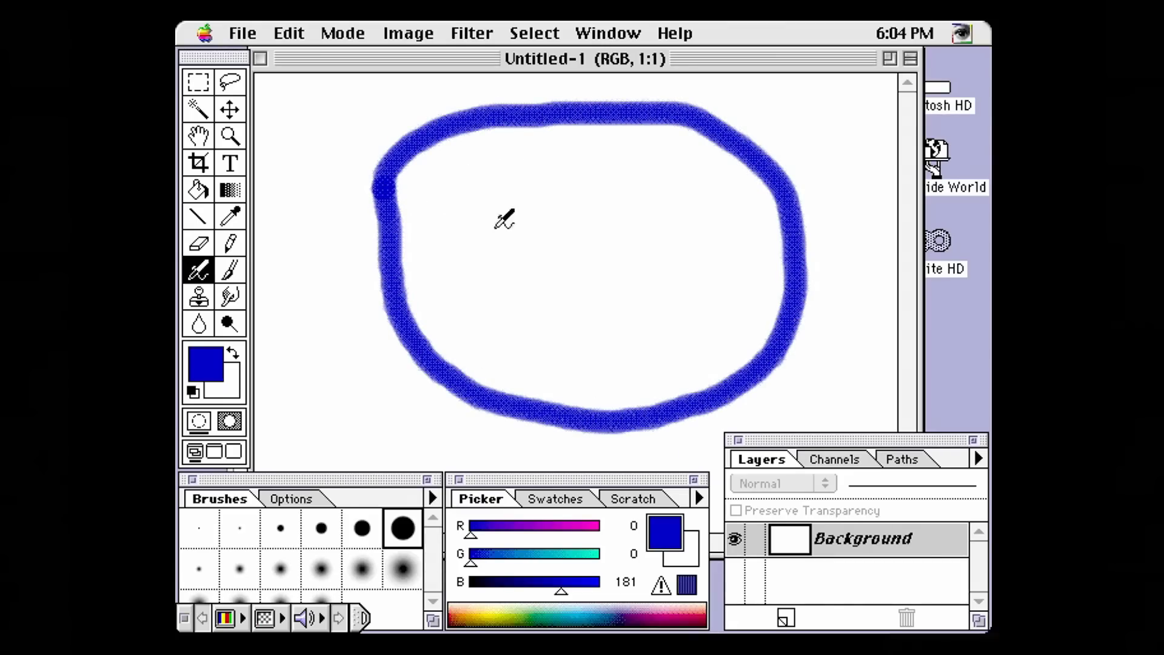
pyautogui.moveTo(488, 234)
pyautogui.mouseDown()
pyautogui.moveTo(479, 233)
pyautogui.moveTo(547, 247)
pyautogui.moveTo(470, 262)
pyautogui.moveTo(533, 231)
pyautogui.mouseUp()
pyautogui.moveTo(454, 182)
pyautogui.mouseDown()
pyautogui.moveTo(489, 156)
pyautogui.moveTo(714, 165)
pyautogui.moveTo(731, 179)
pyautogui.mouseUp()
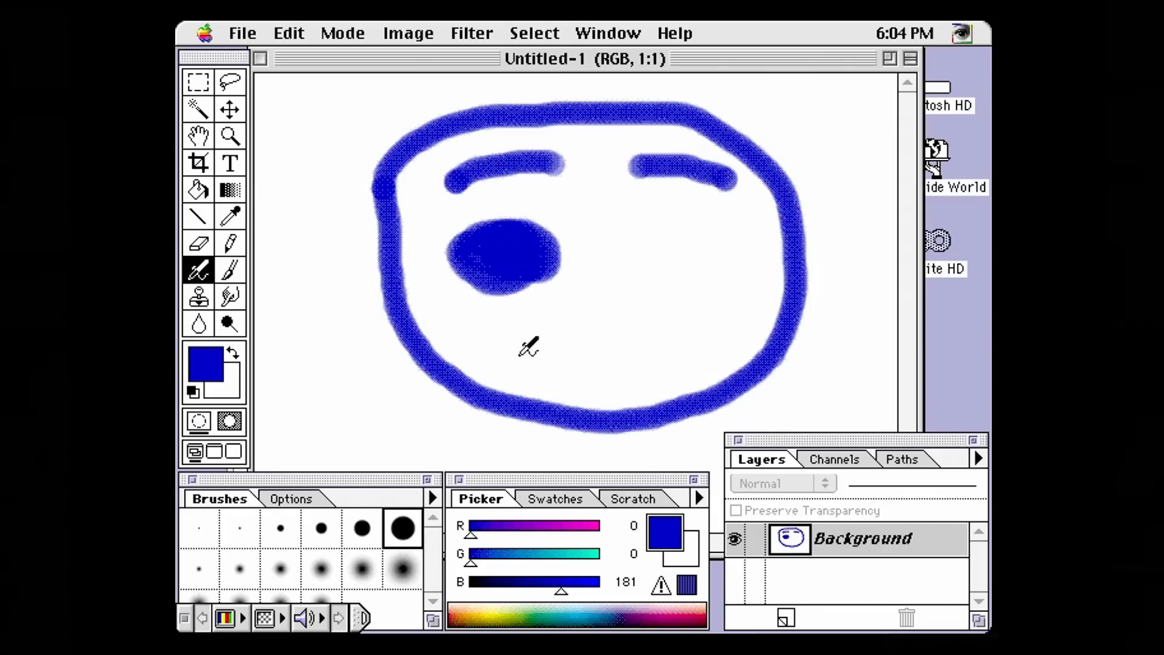
pyautogui.moveTo(520, 355)
pyautogui.mouseDown()
pyautogui.moveTo(597, 373)
pyautogui.moveTo(682, 344)
pyautogui.mouseUp()
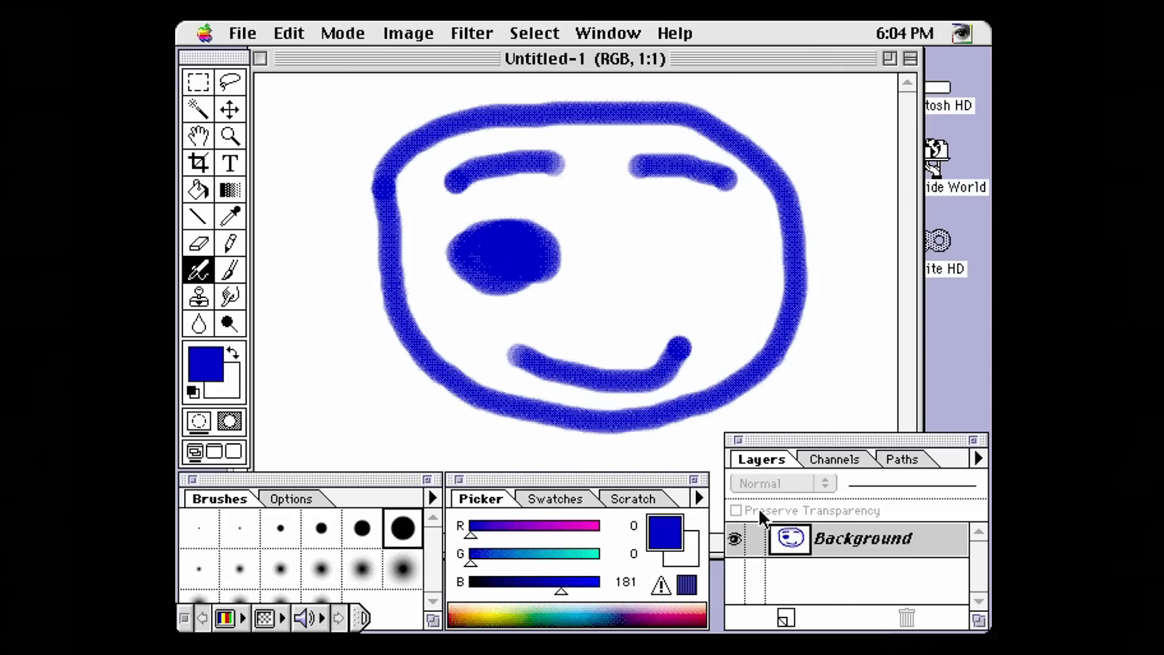
# - Add a new Layer 1 and airbrush the filled right eye on it
pyautogui.click(786, 619)
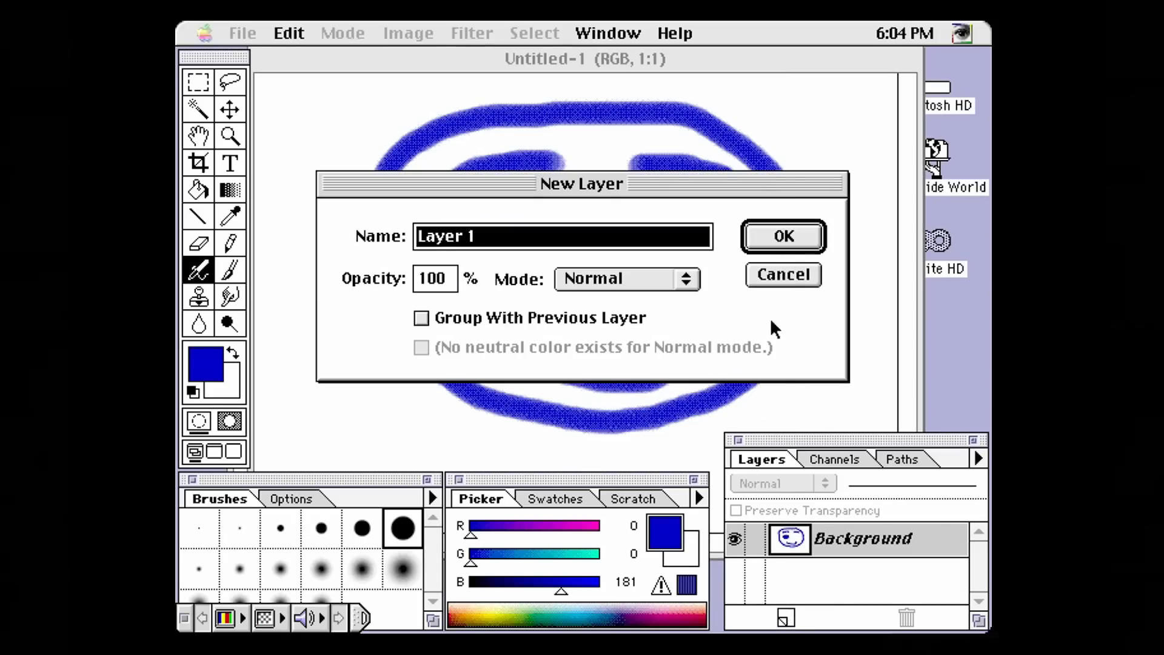
pyautogui.click(782, 238)
pyautogui.moveTo(635, 248)
pyautogui.mouseDown()
pyautogui.moveTo(670, 265)
pyautogui.moveTo(697, 257)
pyautogui.moveTo(676, 220)
pyautogui.moveTo(665, 261)
pyautogui.mouseUp()
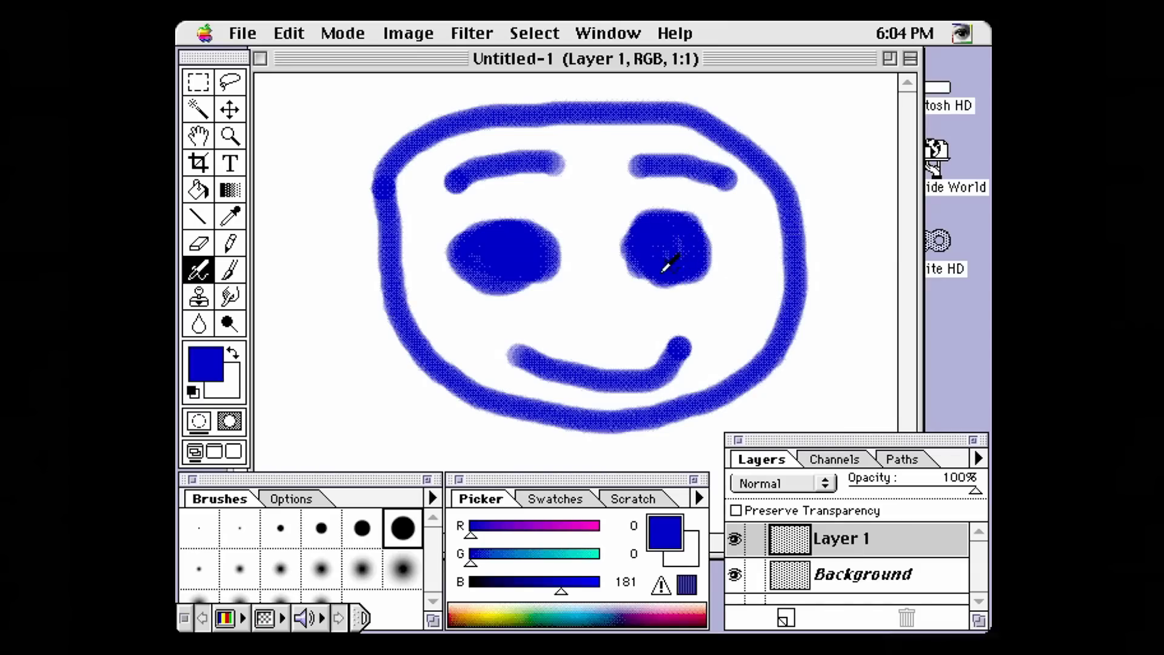
# - Toggle Layer 1's visibility several times, leaving the right eye shown
pyautogui.click(735, 540)
pyautogui.click(735, 540)
pyautogui.click(735, 540)
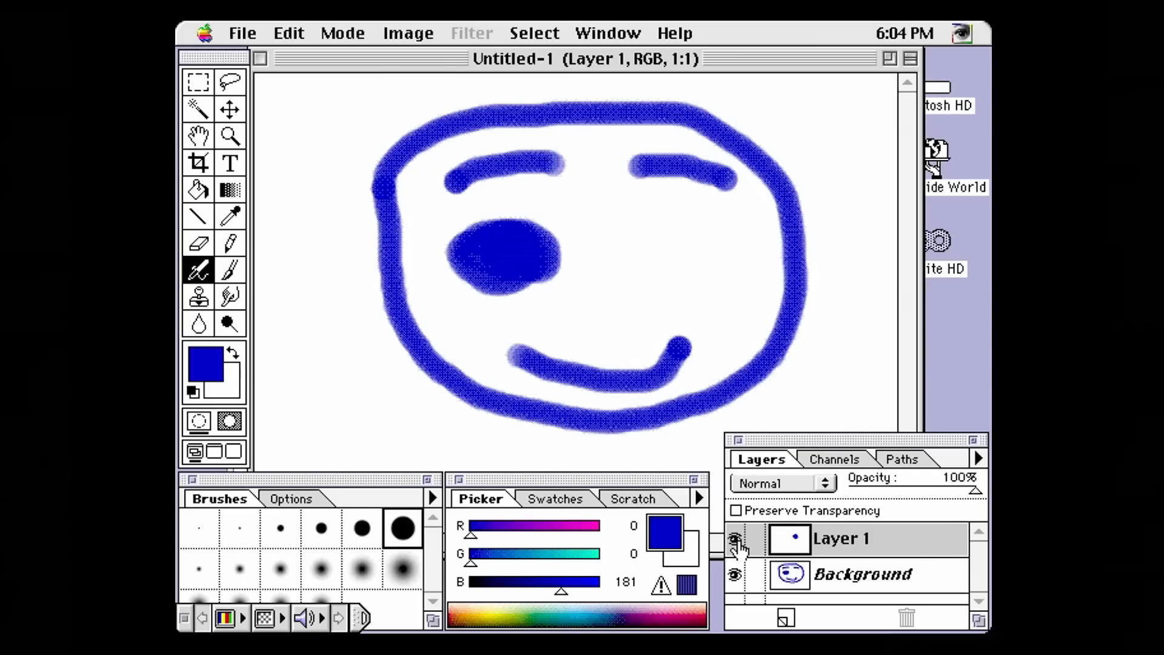
pyautogui.click(735, 540)
pyautogui.click(735, 540)
pyautogui.click(735, 539)
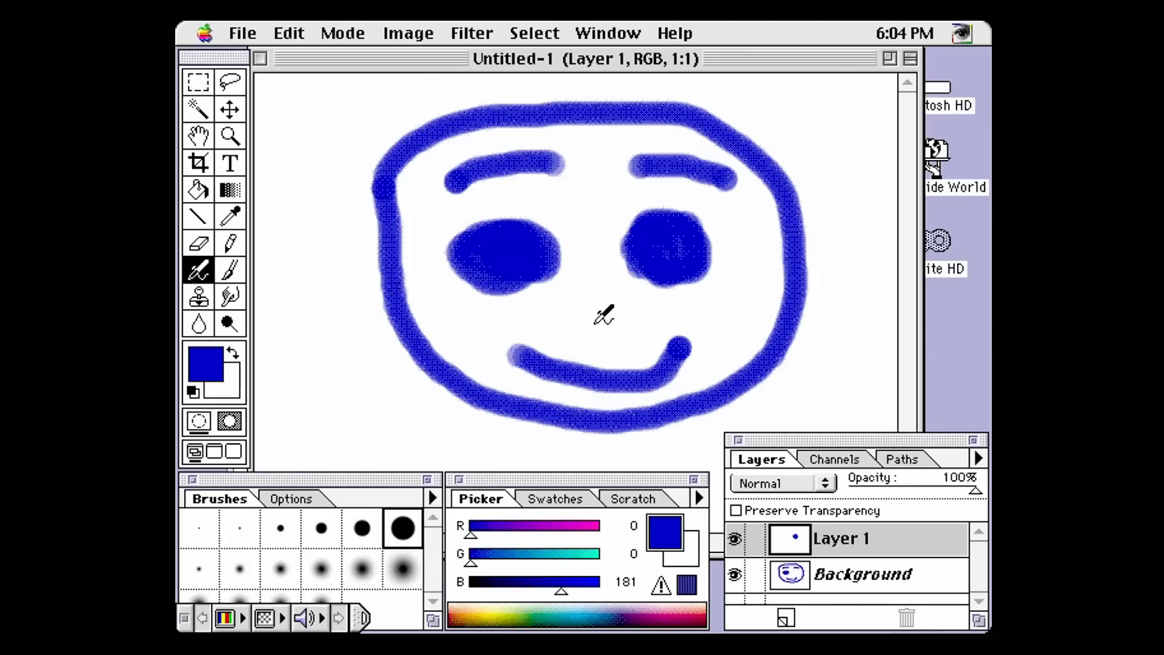
# - Quit Photoshop from the File menu, discarding the unsaved blue smiley drawing
pyautogui.click(243, 34)
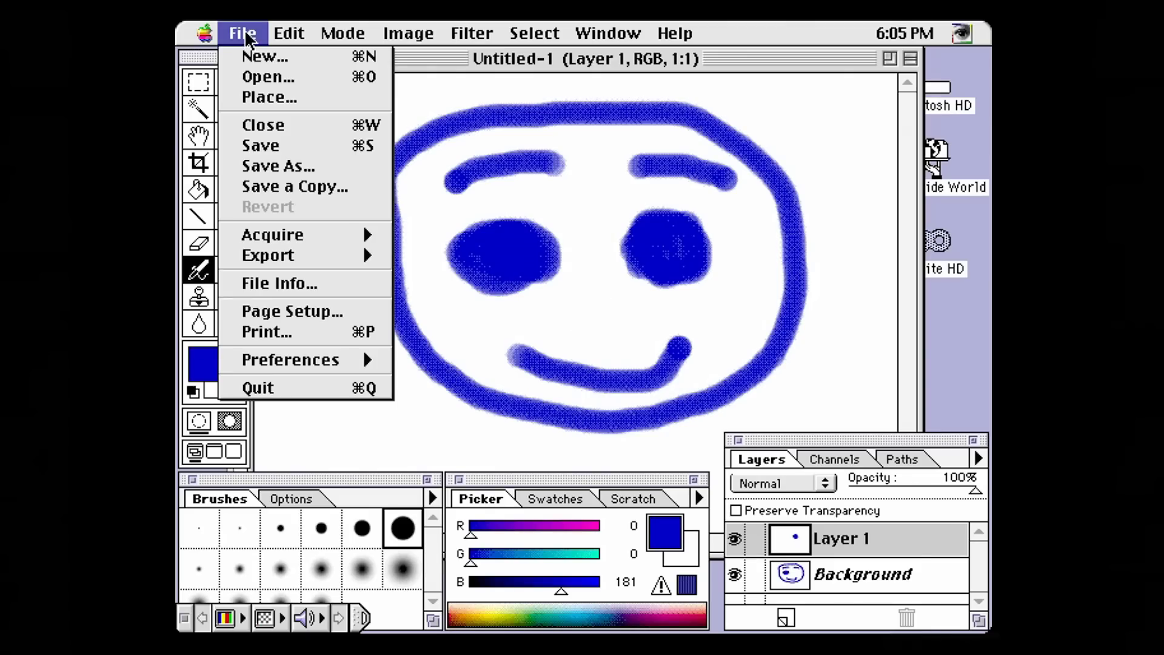
pyautogui.click(341, 387)
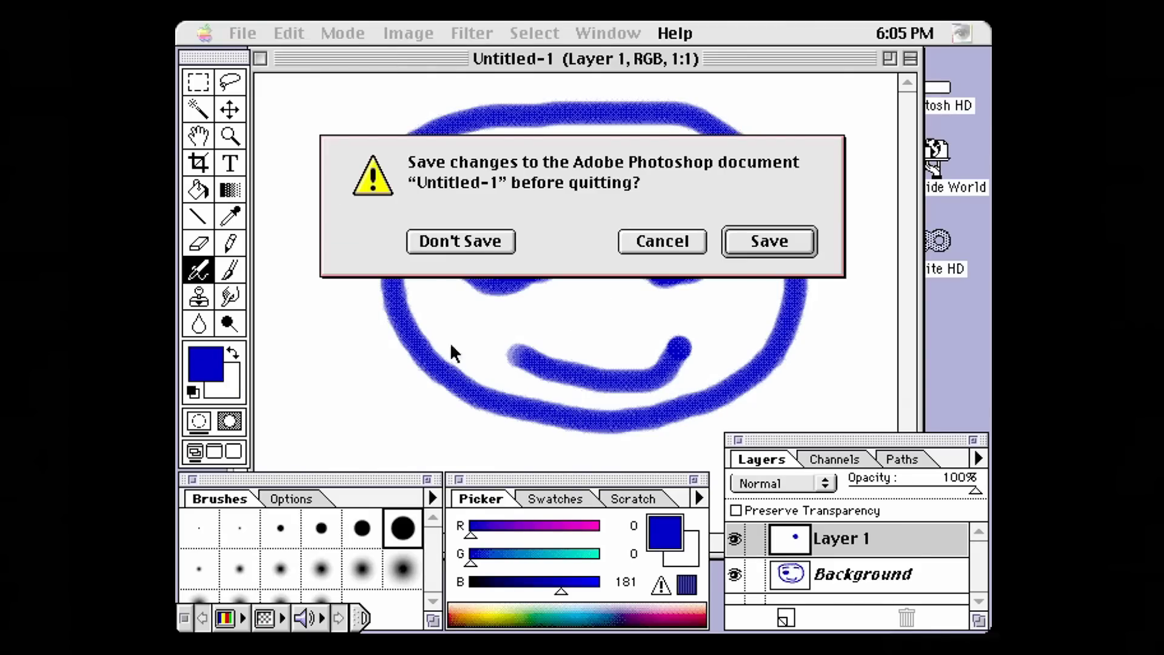
pyautogui.click(463, 245)
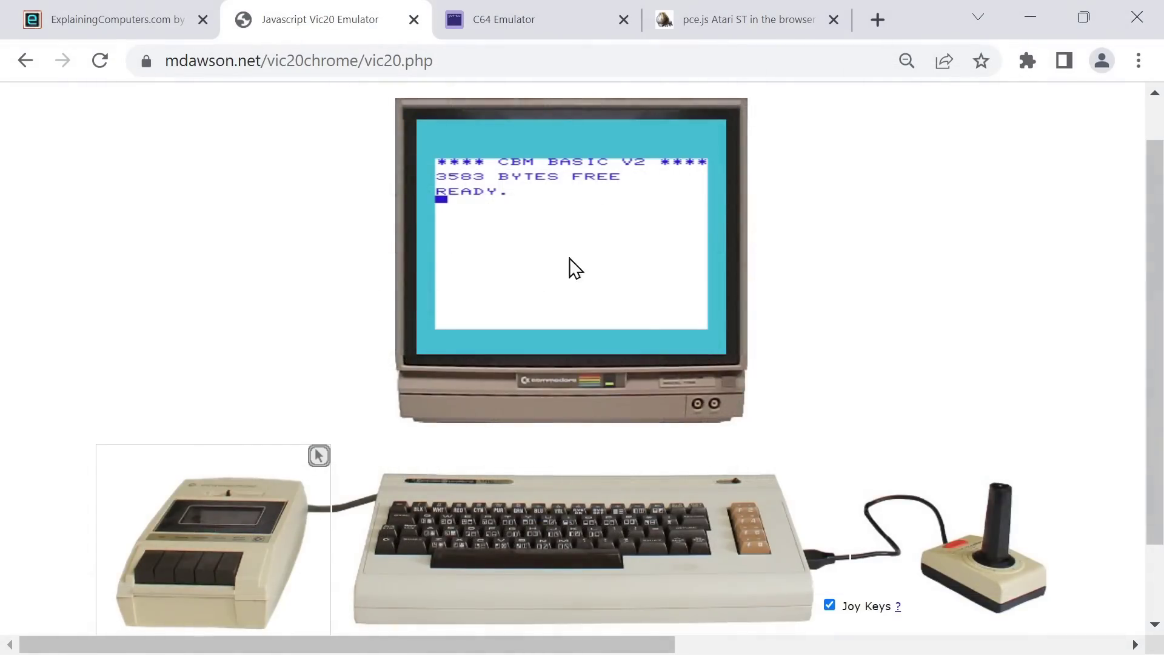
# - Make the VIC-20 screen fullscreen and run PRINT 56+98 to get 154
pyautogui.doubleClick(589, 274)
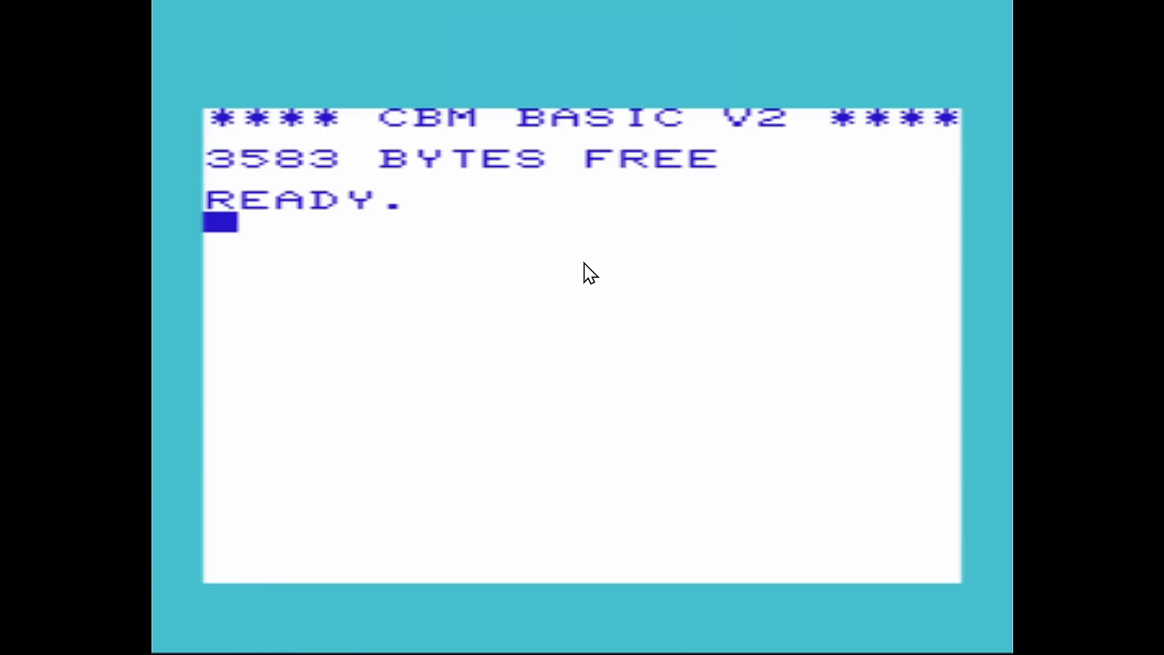
pyautogui.write('PRINT 56+')
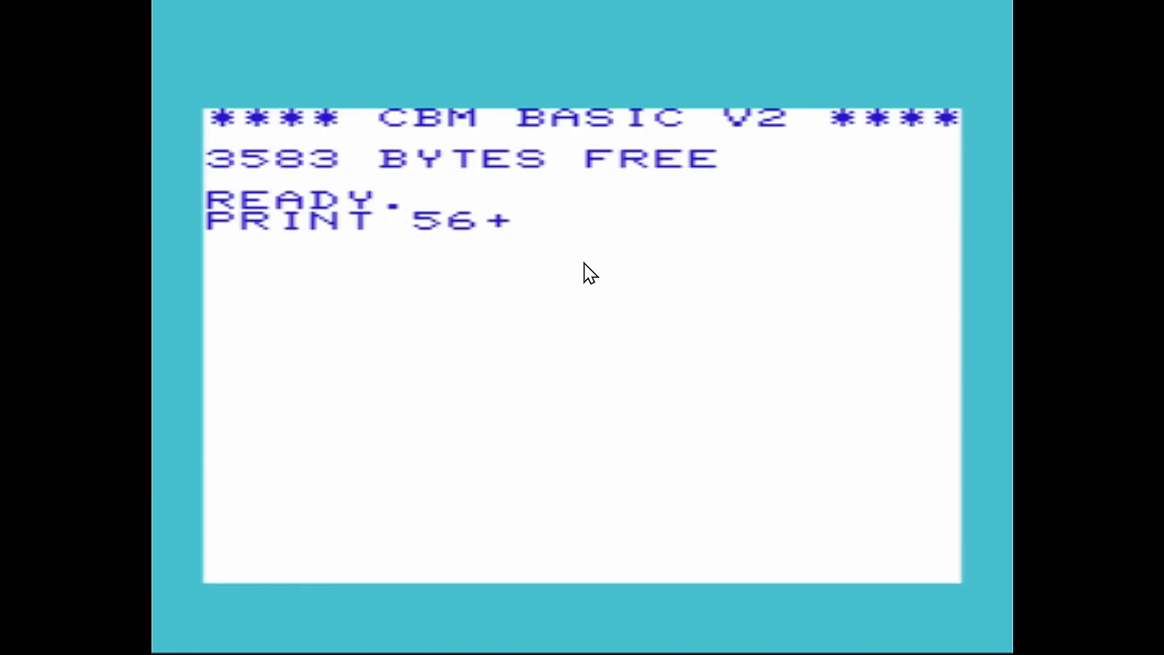
pyautogui.write('98')
pyautogui.press('Return')
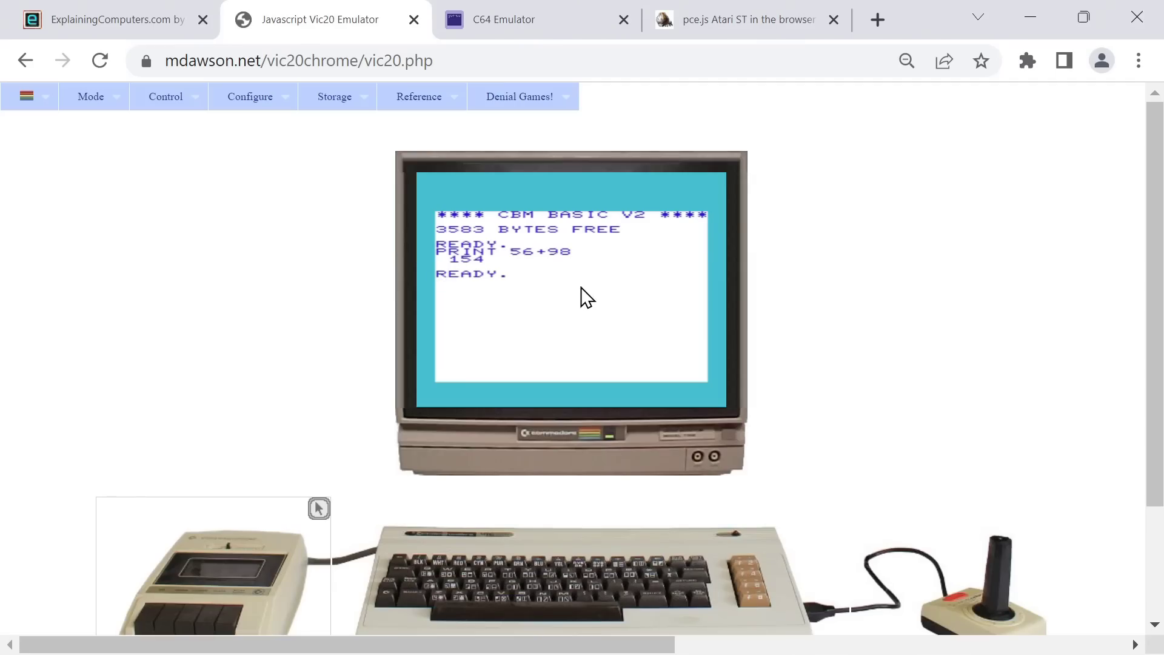
# - Switch to the C64 Emulator page and open its online JavaScript version
pyautogui.click(530, 27)
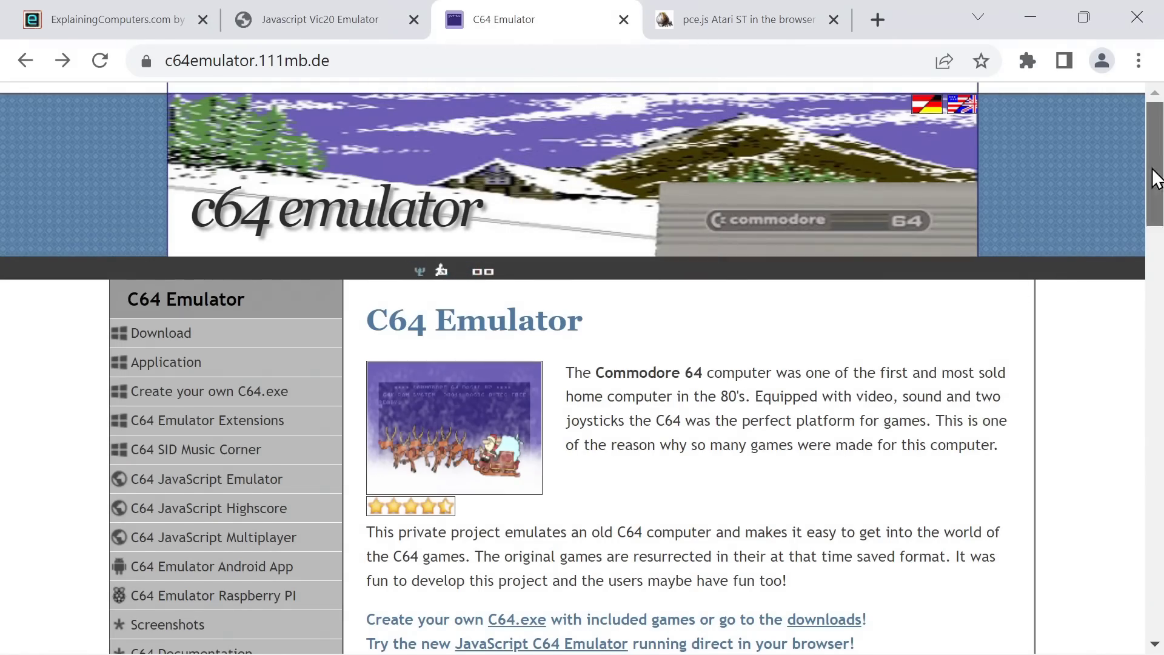
pyautogui.moveTo(1152, 177); pyautogui.dragTo(1153, 247)
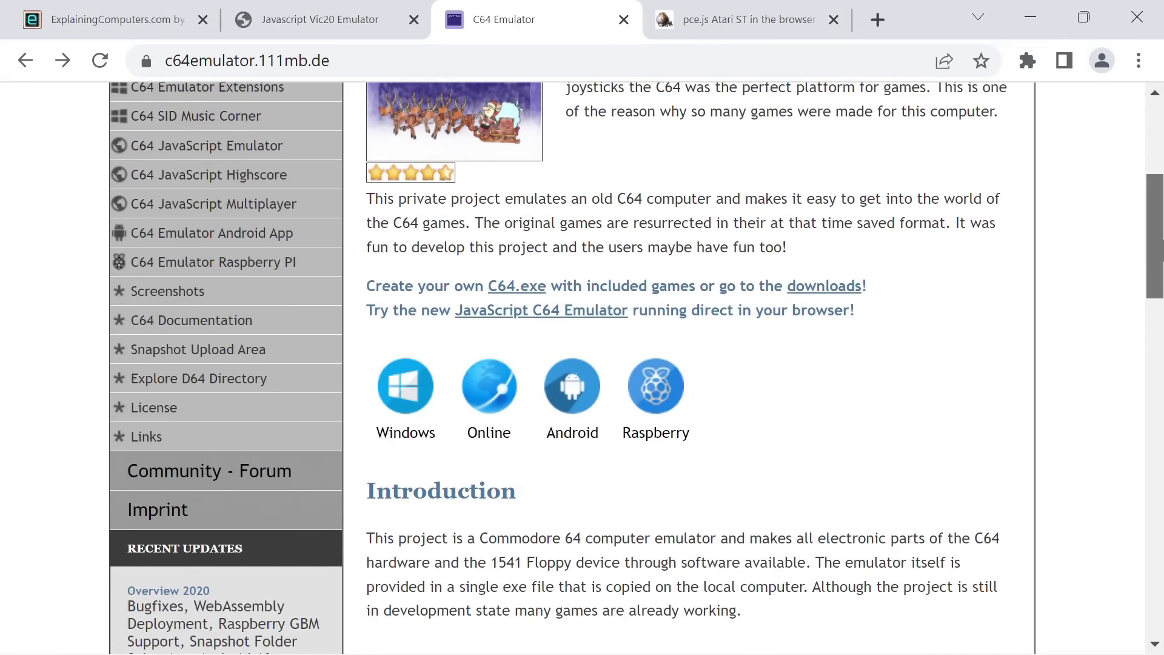
pyautogui.click(517, 393)
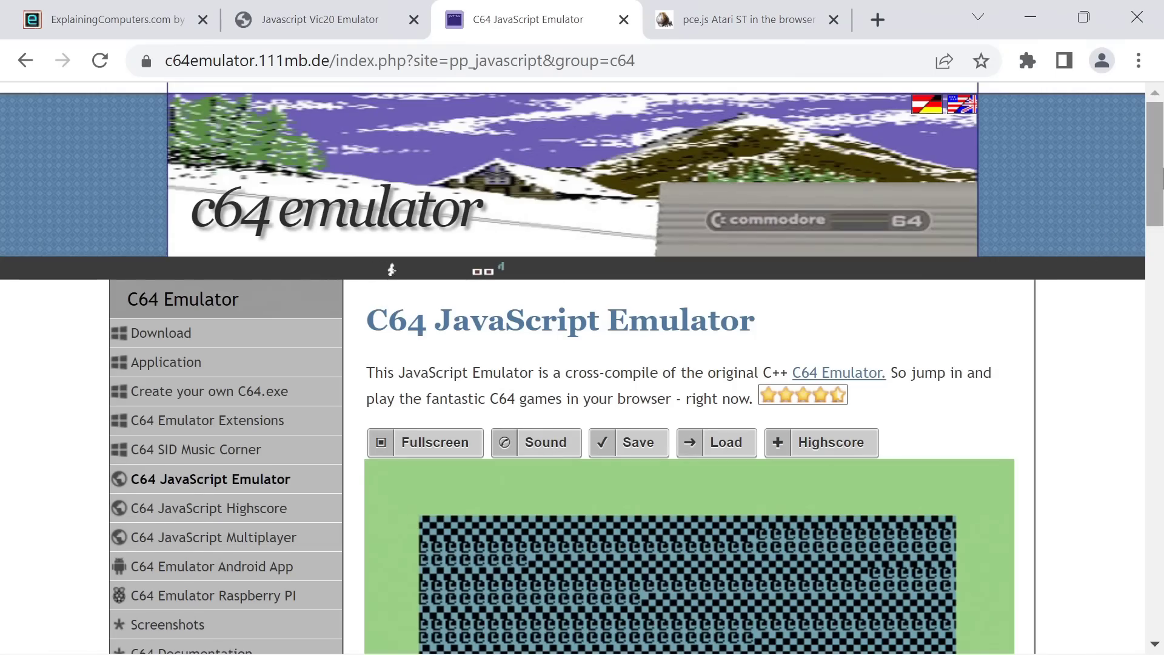
# - Show the C64 fullscreen and run PRINT 34*789, which answers 26826
pyautogui.moveTo(1154, 164); pyautogui.dragTo(1155, 228)
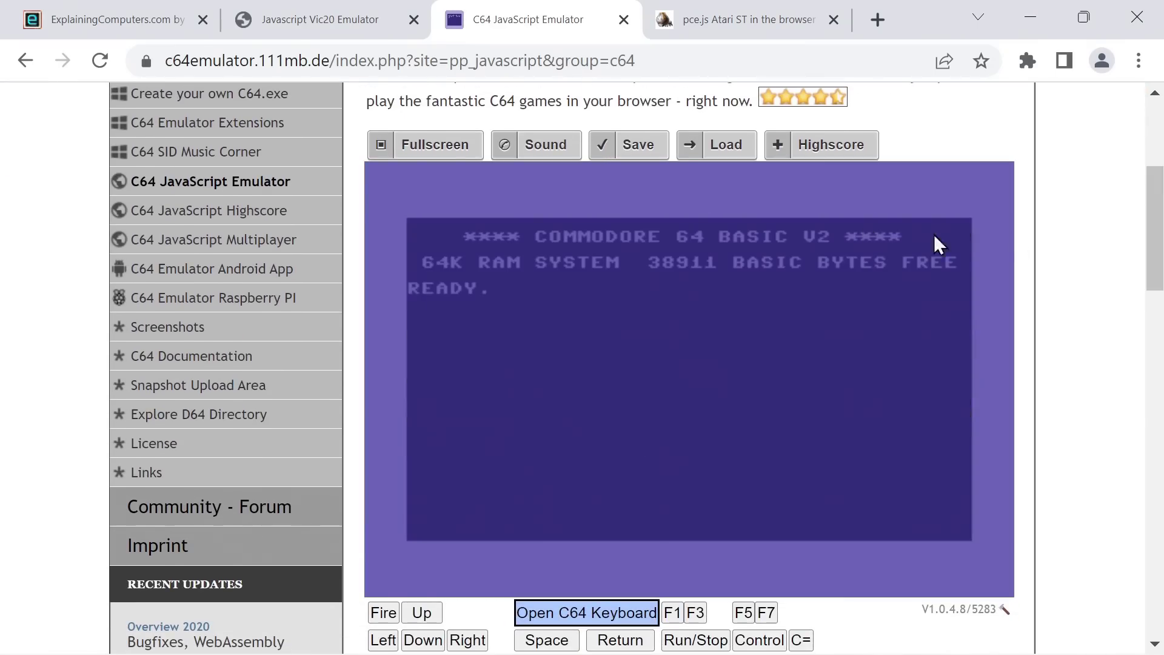
pyautogui.click(437, 145)
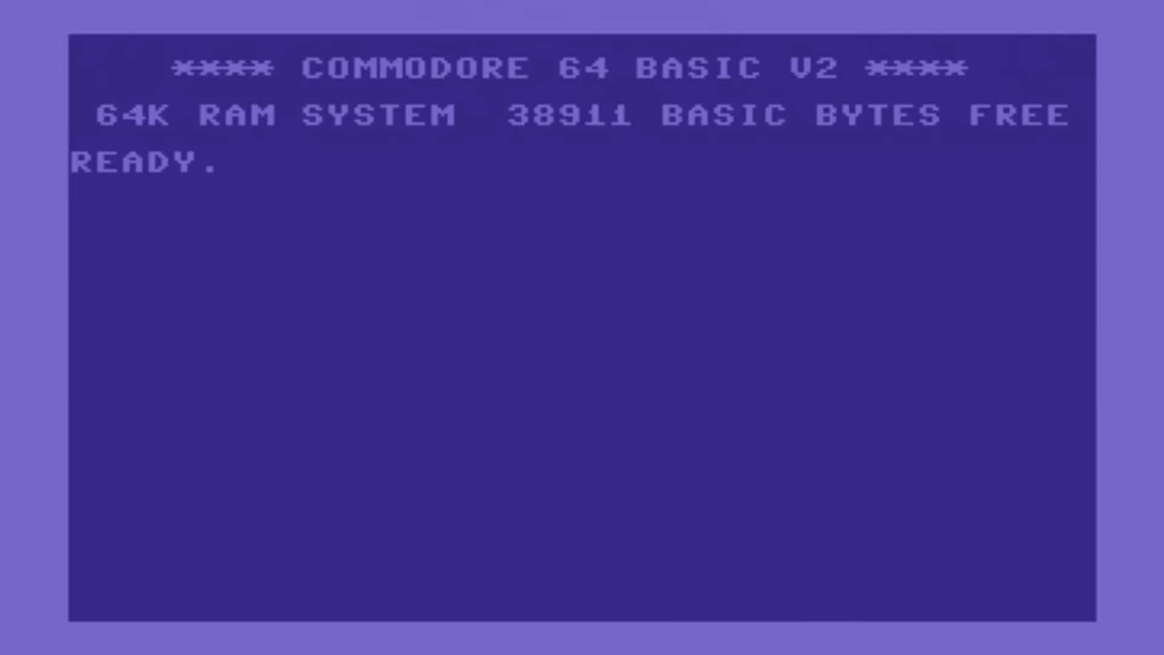
pyautogui.write('PRINT')
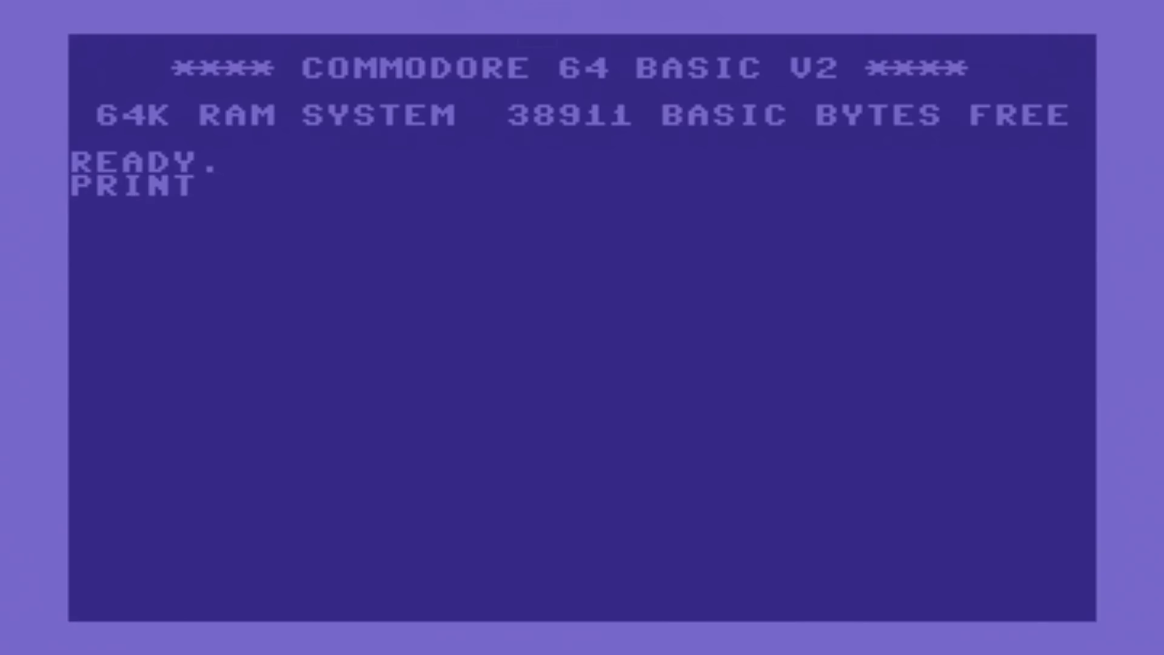
pyautogui.write(' 34')
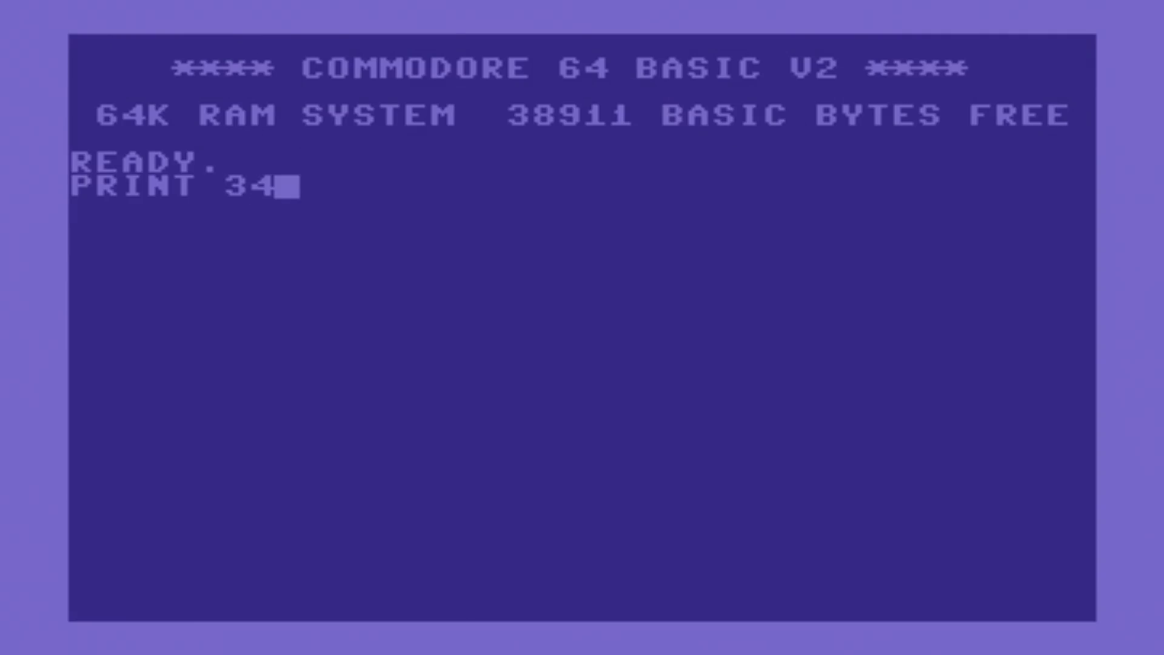
pyautogui.write('*789')
pyautogui.press('Return')
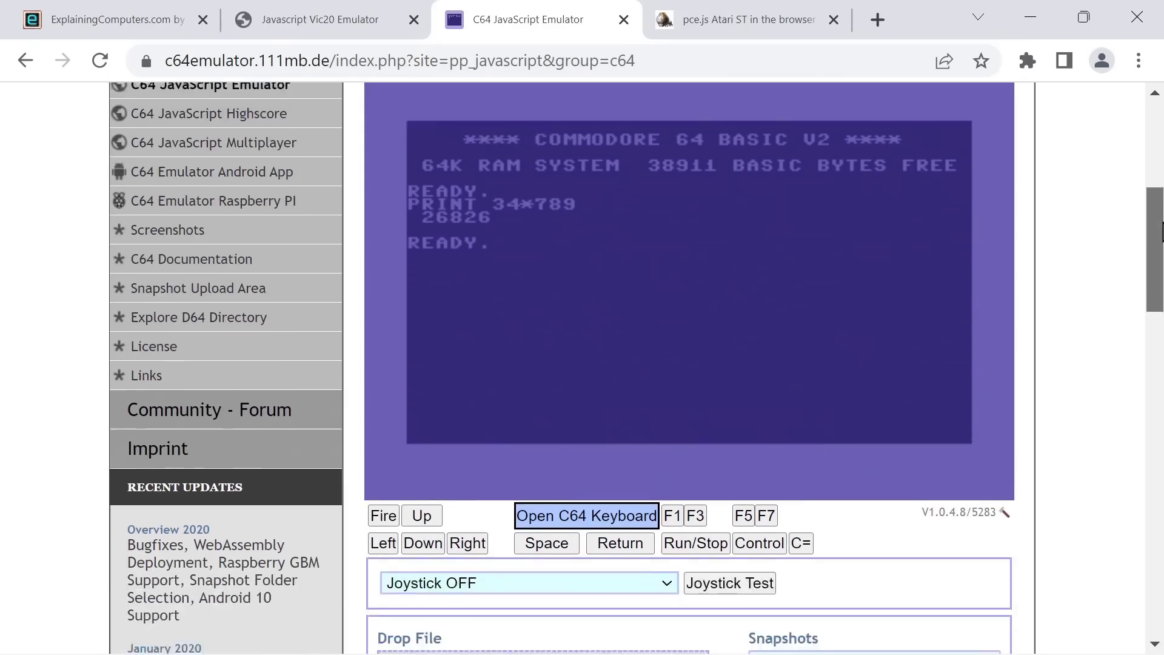
# - Load and play the Laser_Zone snapshot fullscreen and start the game
pyautogui.moveTo(1155, 212); pyautogui.dragTo(1155, 266)
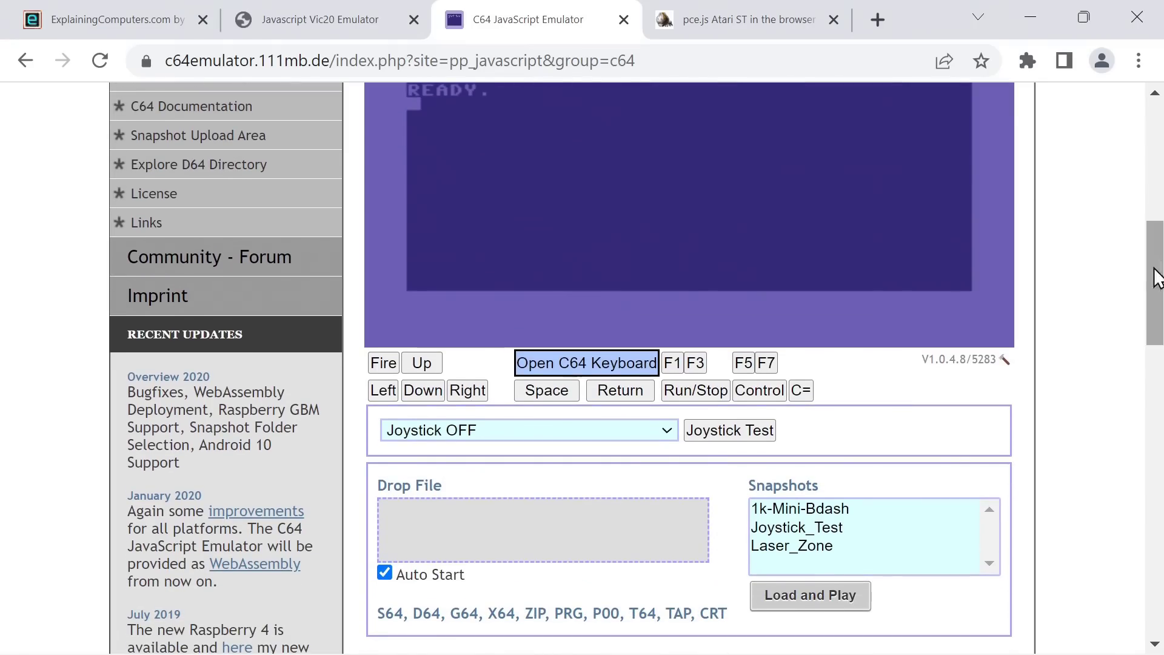
pyautogui.click(818, 548)
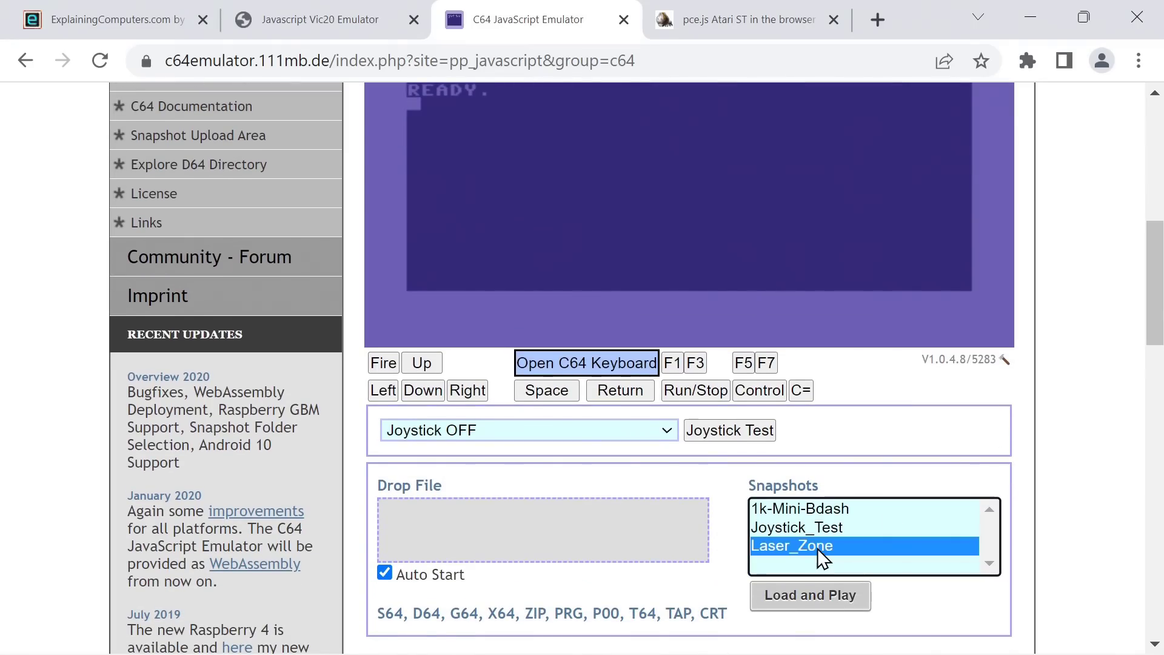
pyautogui.click(816, 591)
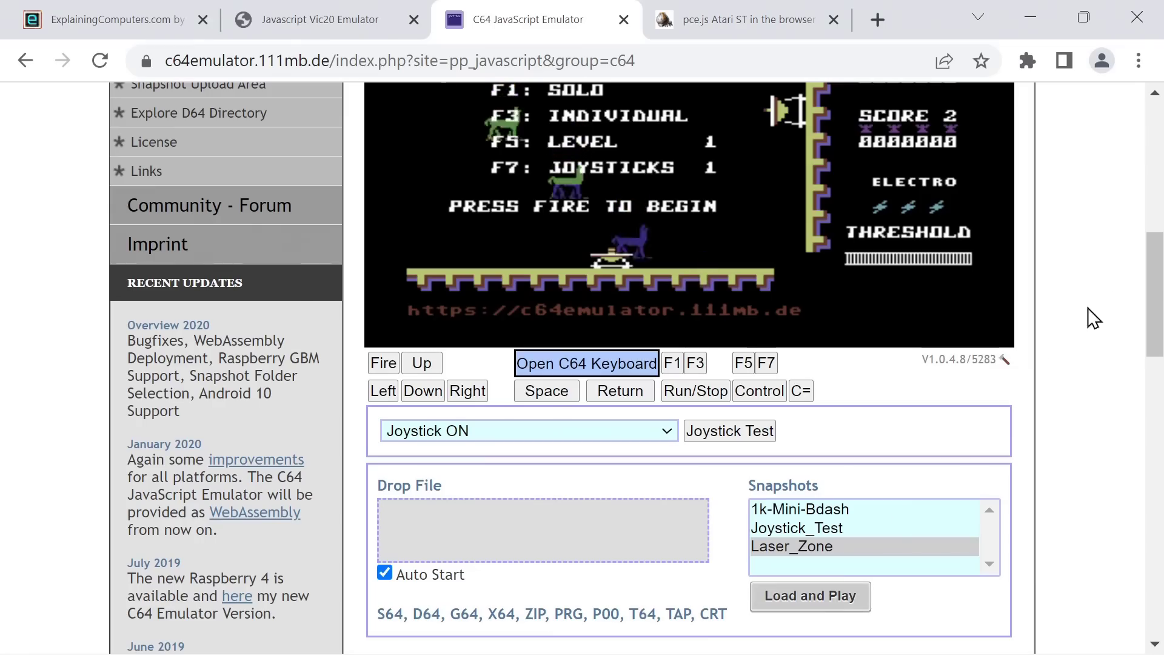
pyautogui.moveTo(1155, 274); pyautogui.dragTo(1159, 224)
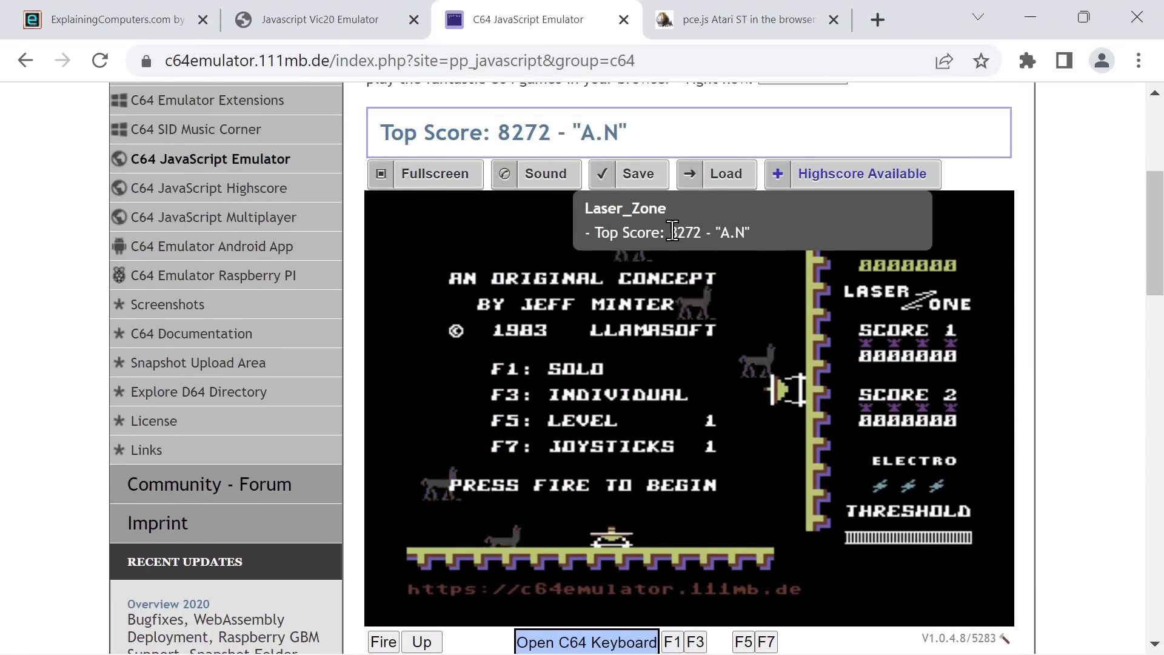
pyautogui.click(462, 182)
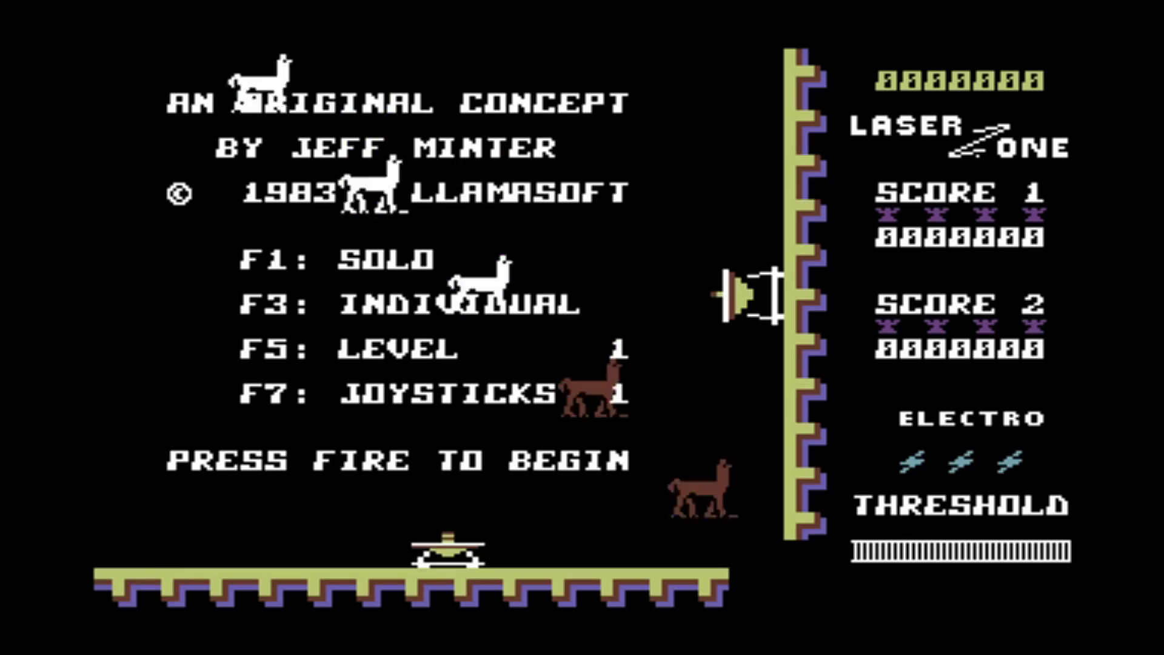
pyautogui.press('space')
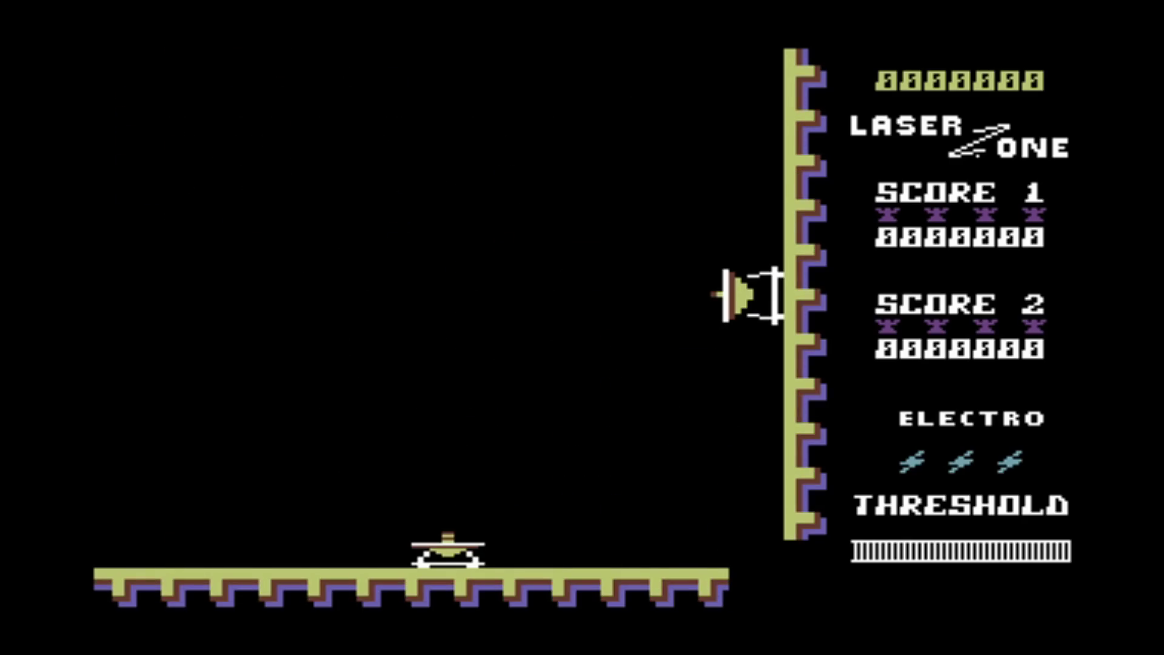
# - Steer the floor ship left and right while firing at enemies, then leave fullscreen
pyautogui.press('Right')
pyautogui.press('Left')
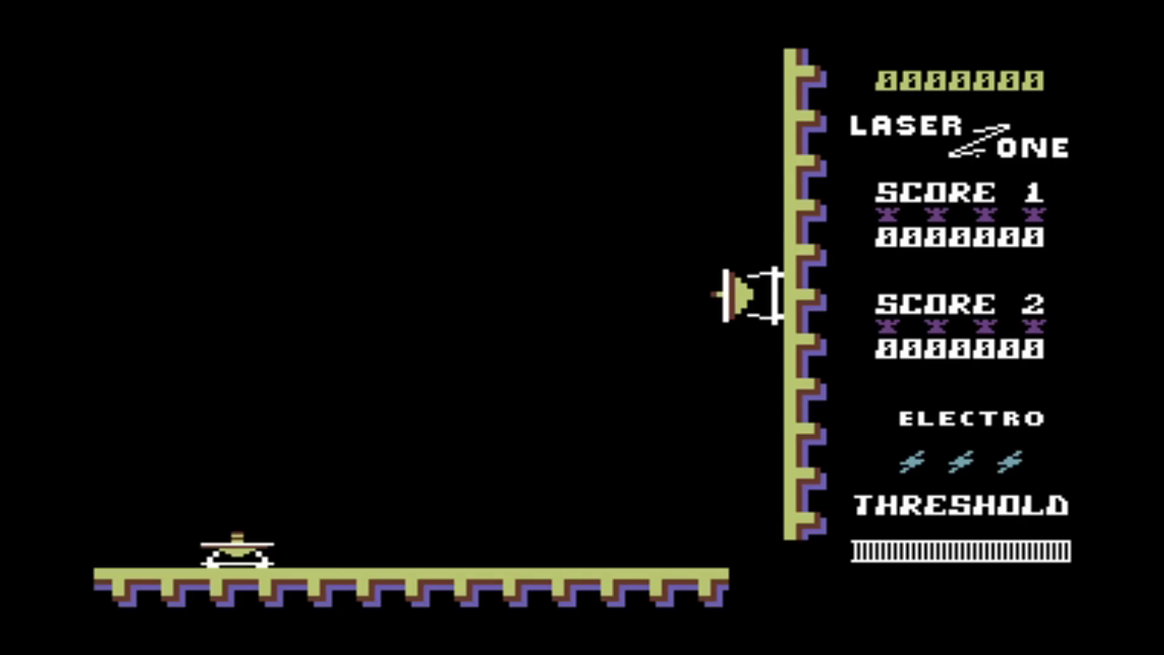
pyautogui.press('Right')
pyautogui.press('space')
pyautogui.press('space')
pyautogui.press('Left')
pyautogui.press('Right')
pyautogui.press('Right')
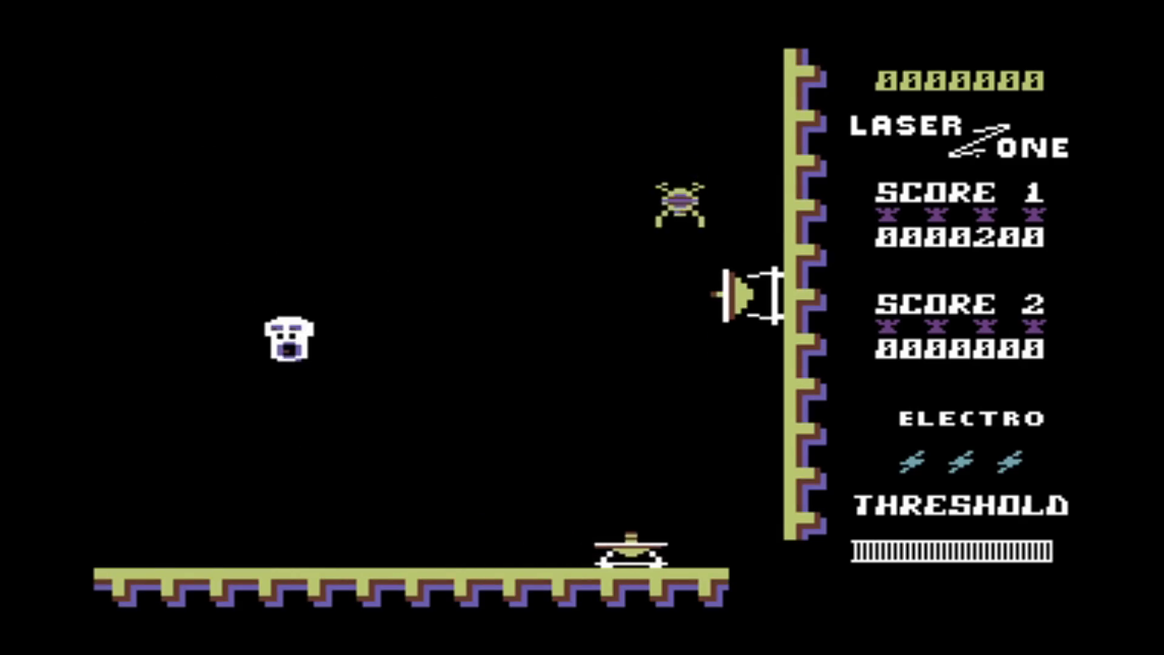
pyautogui.press('space')
pyautogui.press('space')
pyautogui.press('Right')
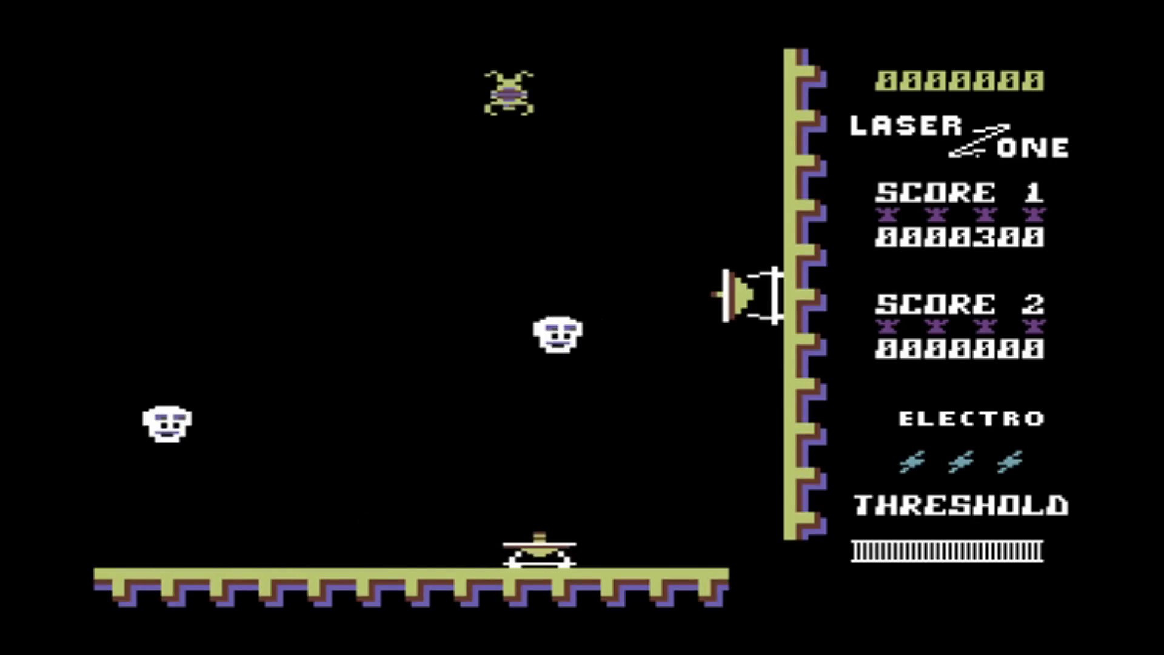
pyautogui.press('space')
pyautogui.press('Right')
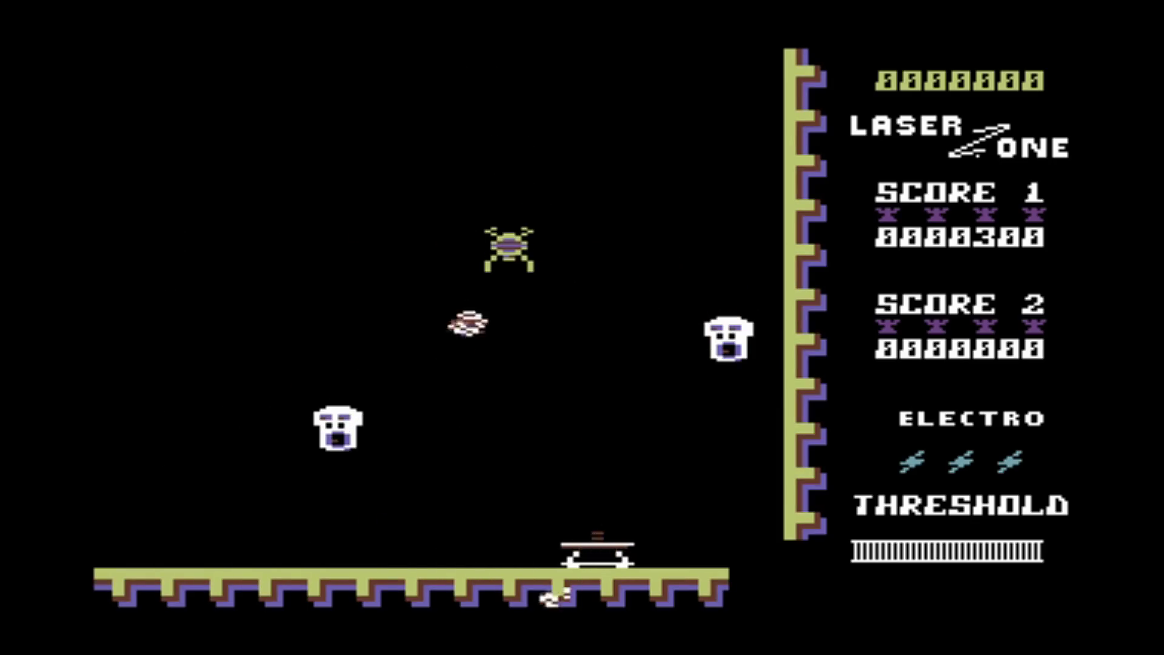
pyautogui.press('Escape')
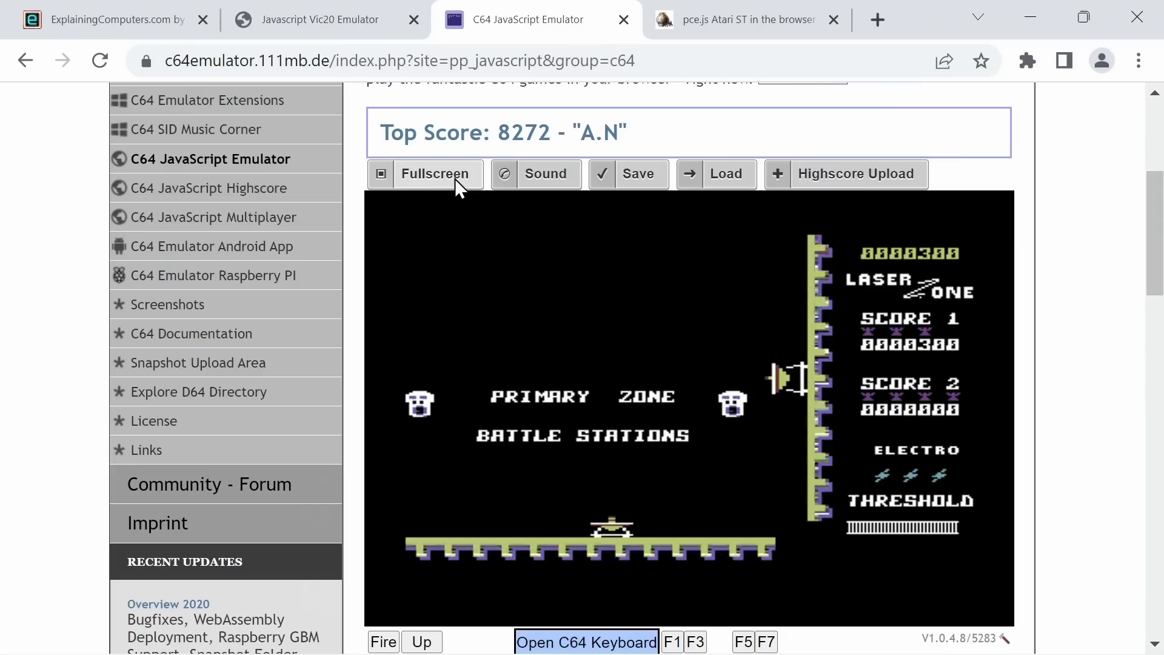
pyautogui.click(722, 27)
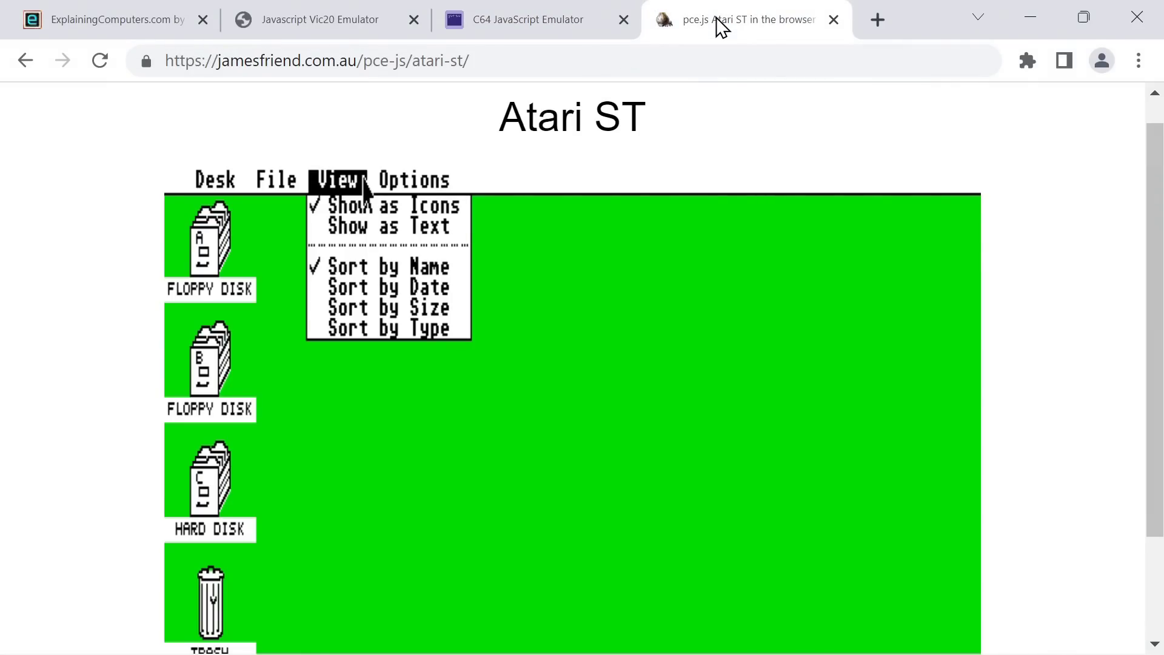
pyautogui.click(731, 59)
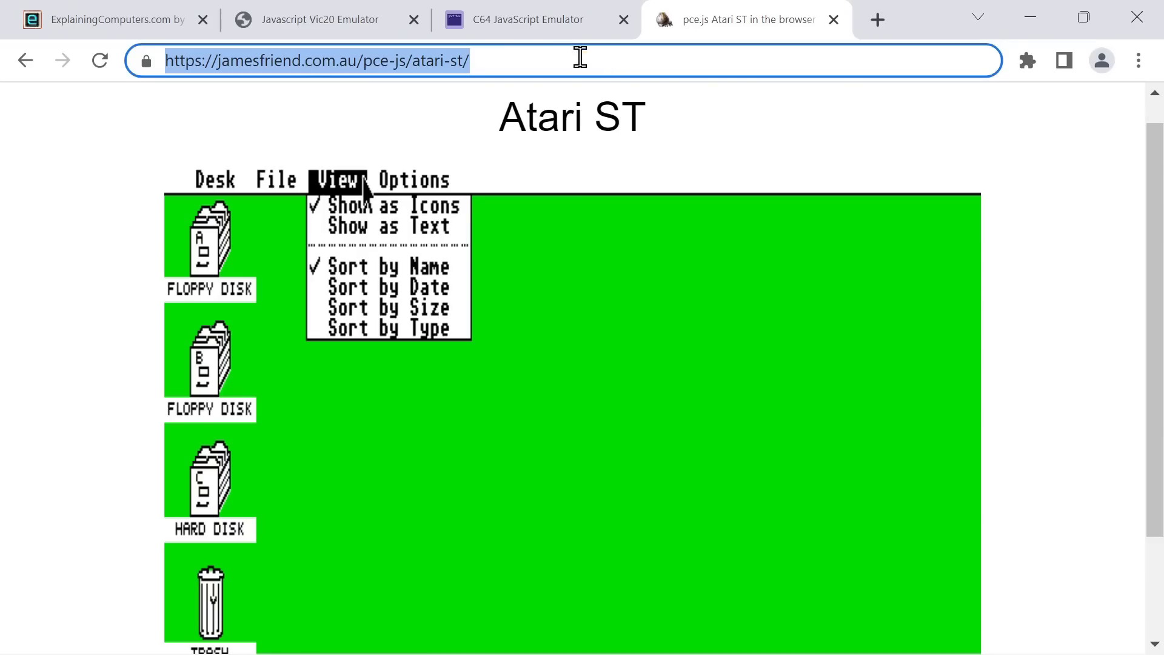
pyautogui.moveTo(414, 180)
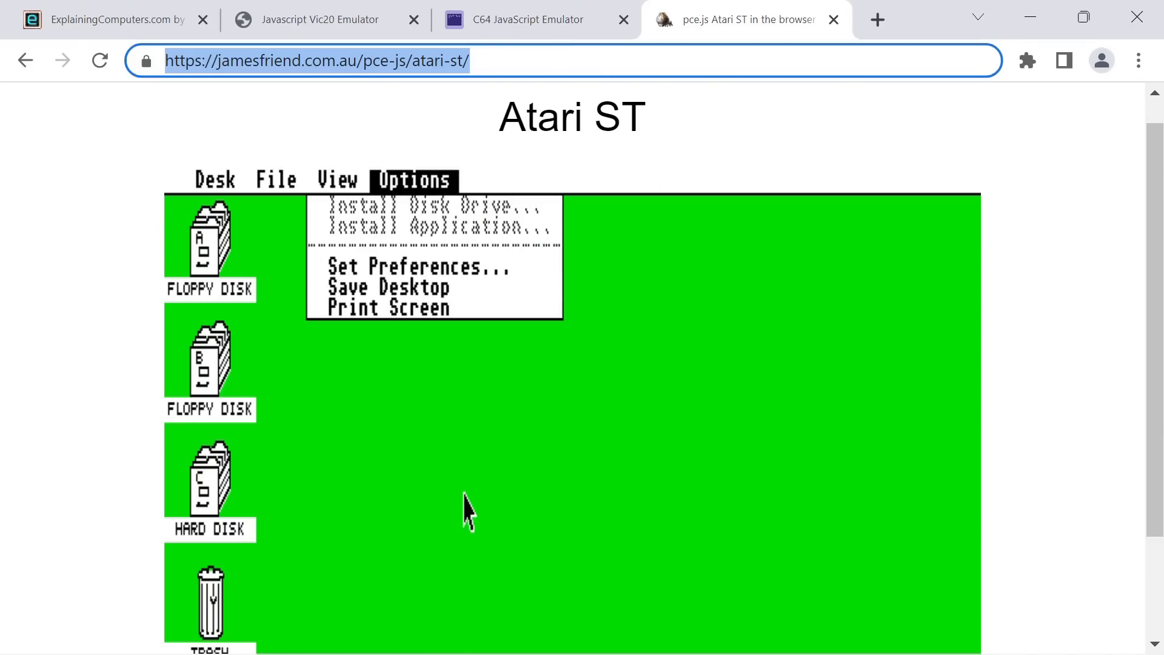
pyautogui.scroll(-2, 464, 509)
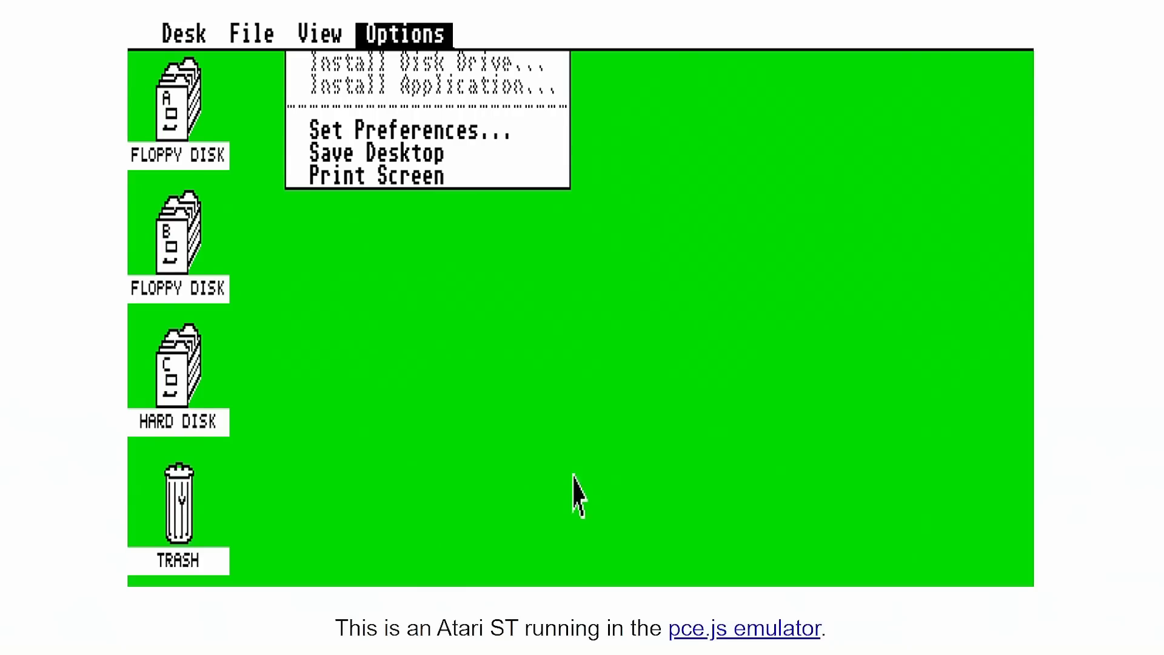
pyautogui.click(476, 299)
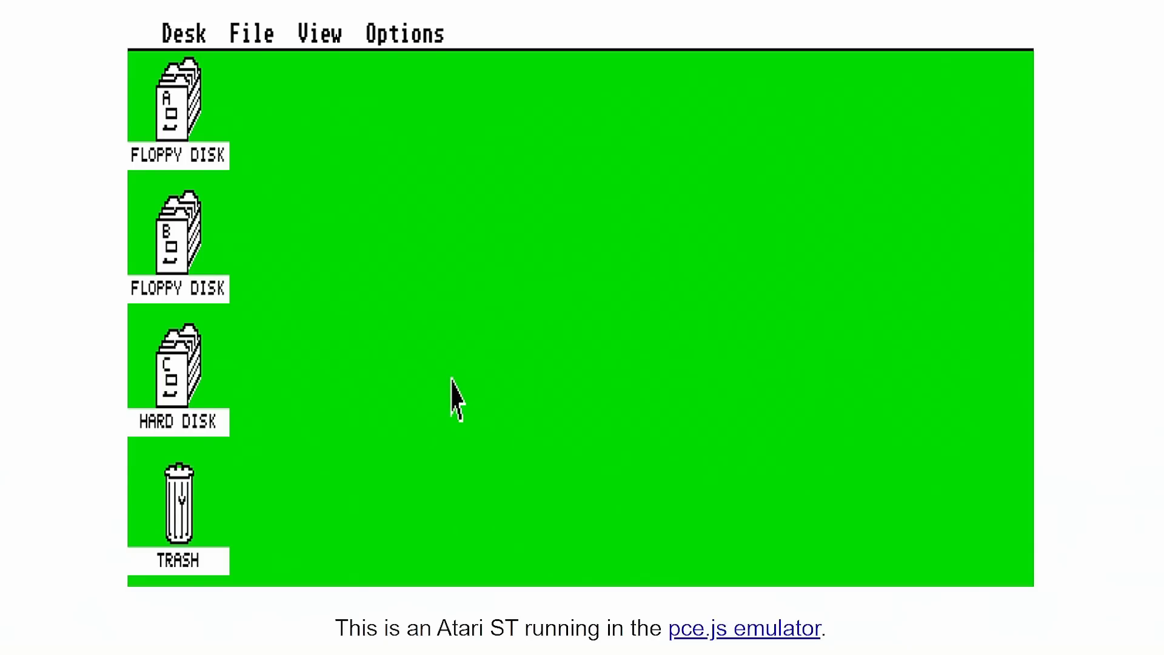
pyautogui.moveTo(198, 33)
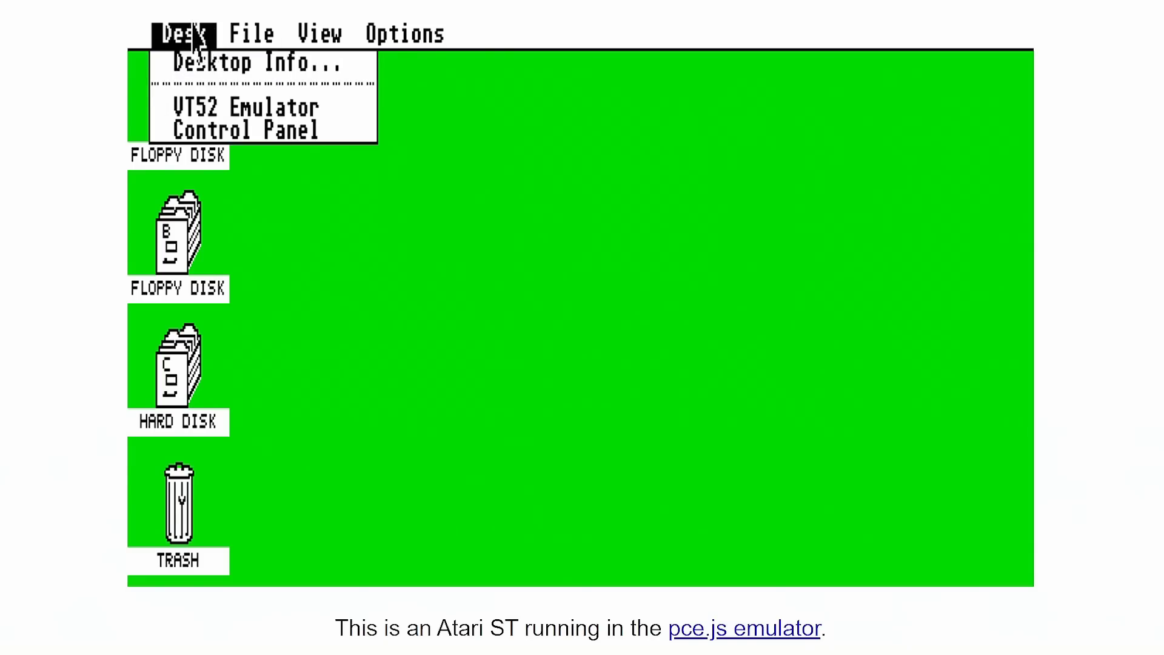
pyautogui.click(199, 71)
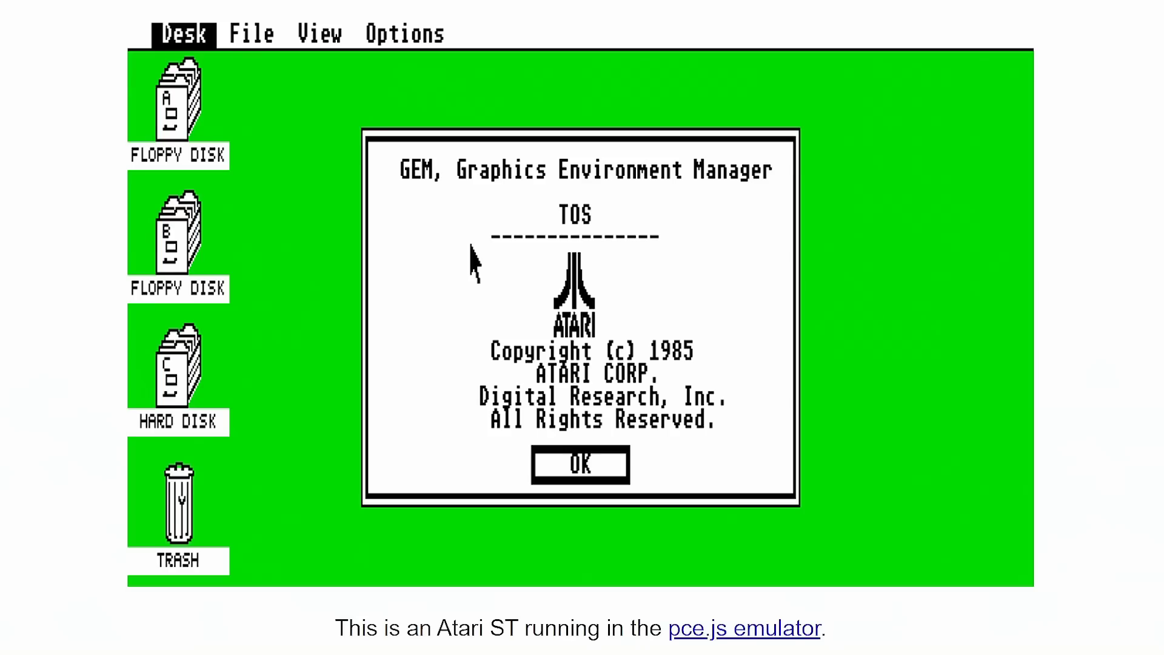
# - Dismiss the GEM/TOS information, then maximize, restore and resize the A:\ floppy window
pyautogui.click(557, 462)
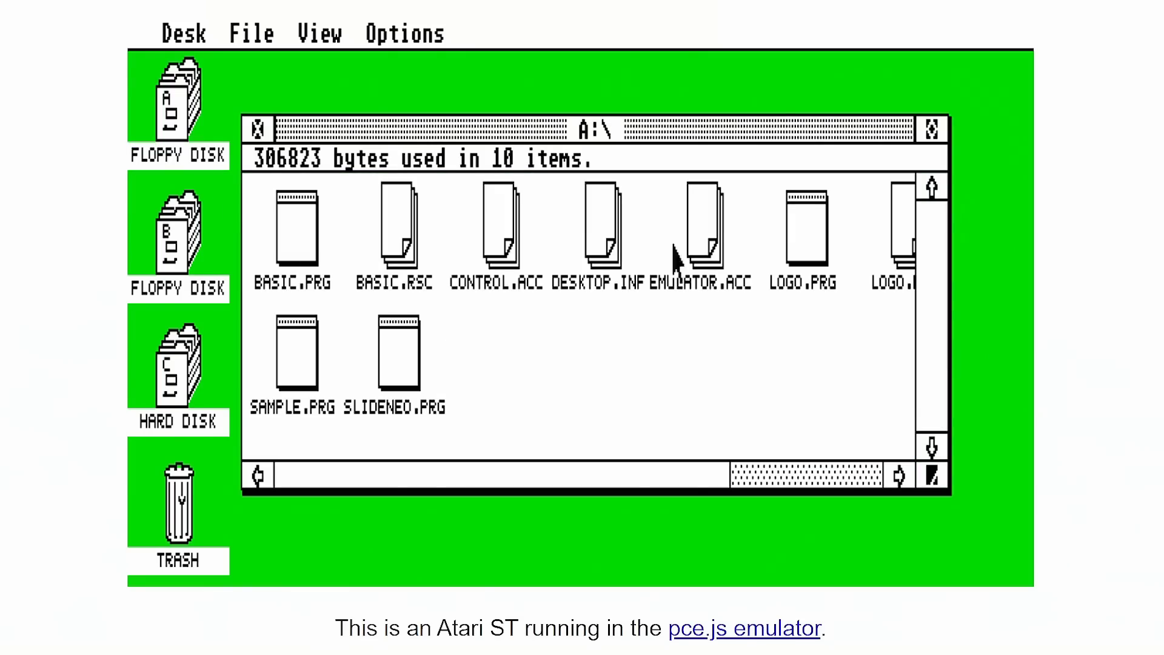
pyautogui.click(943, 131)
pyautogui.click(1014, 68)
pyautogui.moveTo(933, 479); pyautogui.dragTo(698, 503)
# - Open the hard disk's C:\ window, move and restore it, close it, then launch BASIC.PRG
pyautogui.doubleClick(198, 355)
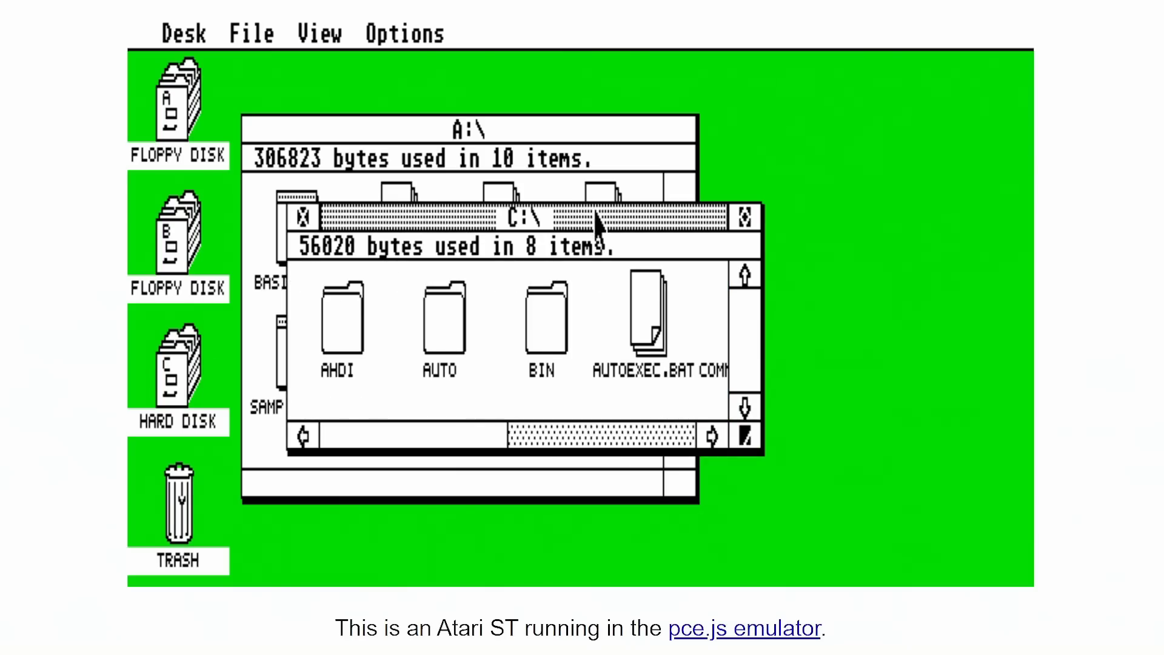
pyautogui.moveTo(603, 217); pyautogui.dragTo(752, 152)
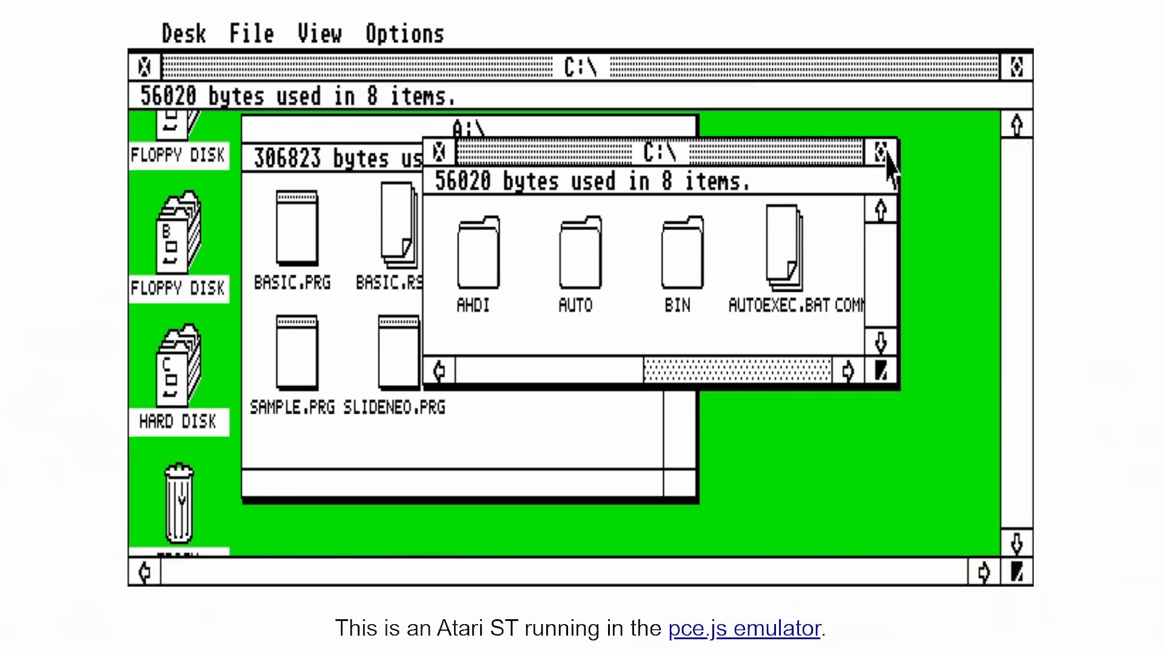
pyautogui.click(1017, 68)
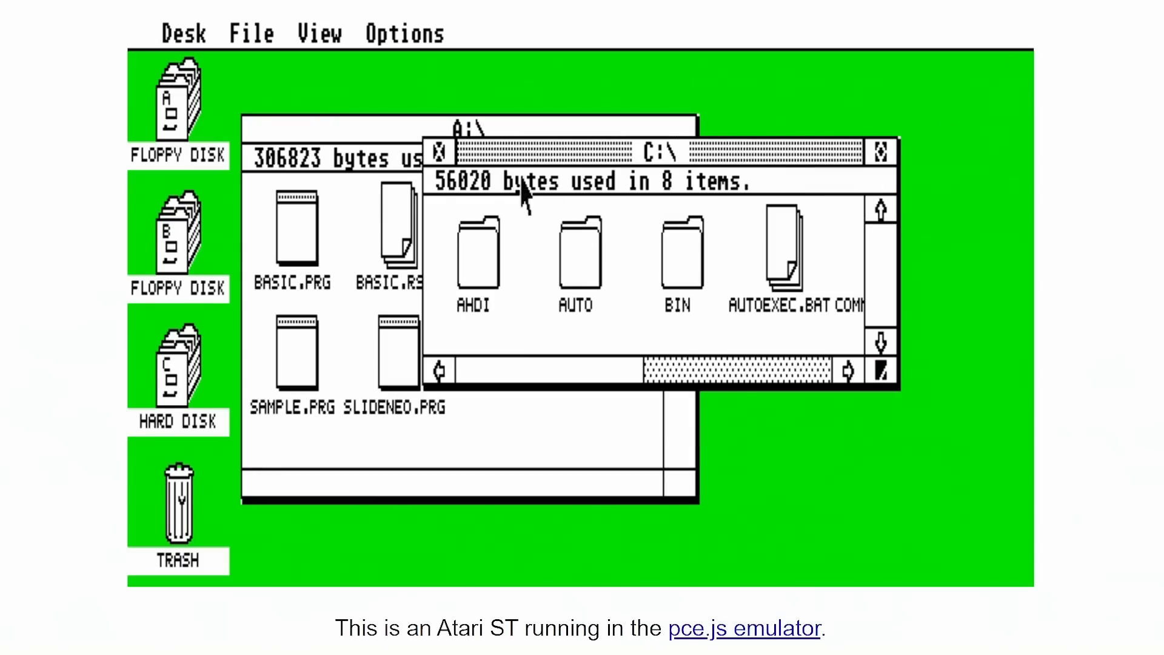
pyautogui.click(439, 153)
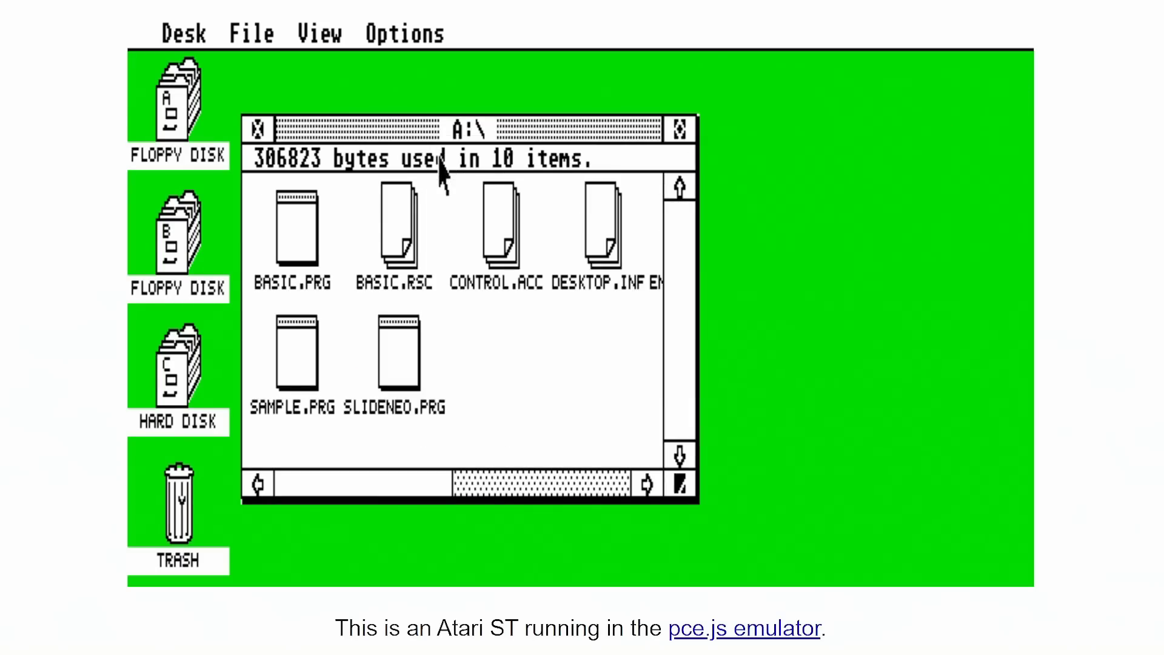
pyautogui.doubleClick(307, 259)
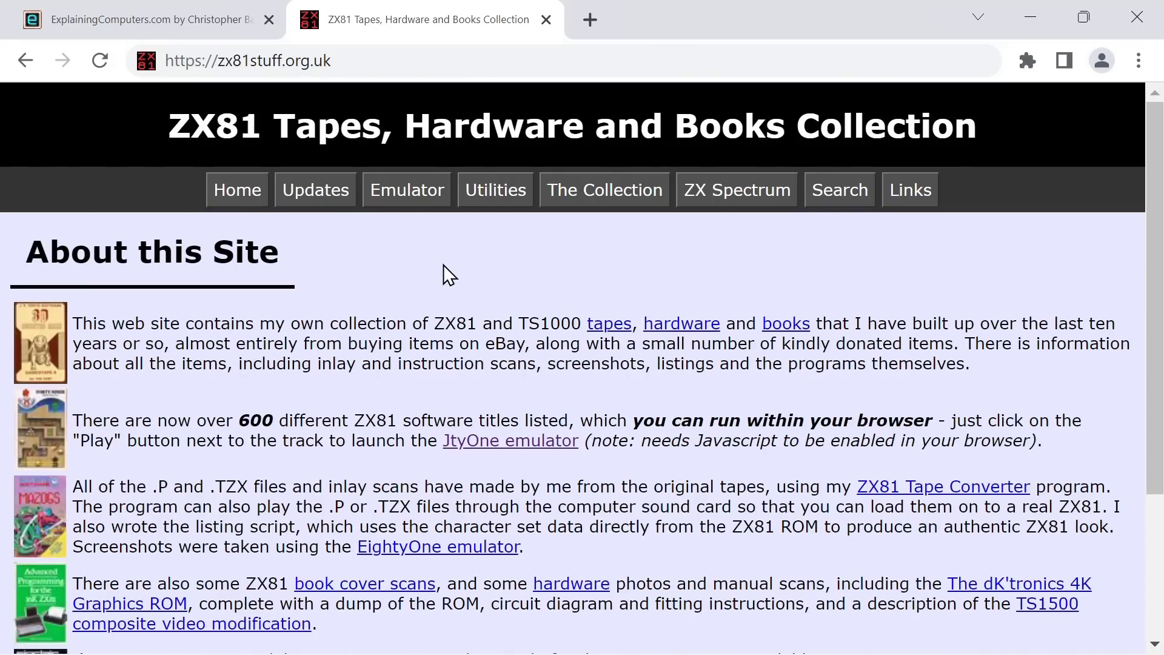
# - Highlight the site address and the word TS1000, then go to the site's ZX81 Emulator page
pyautogui.click(396, 60)
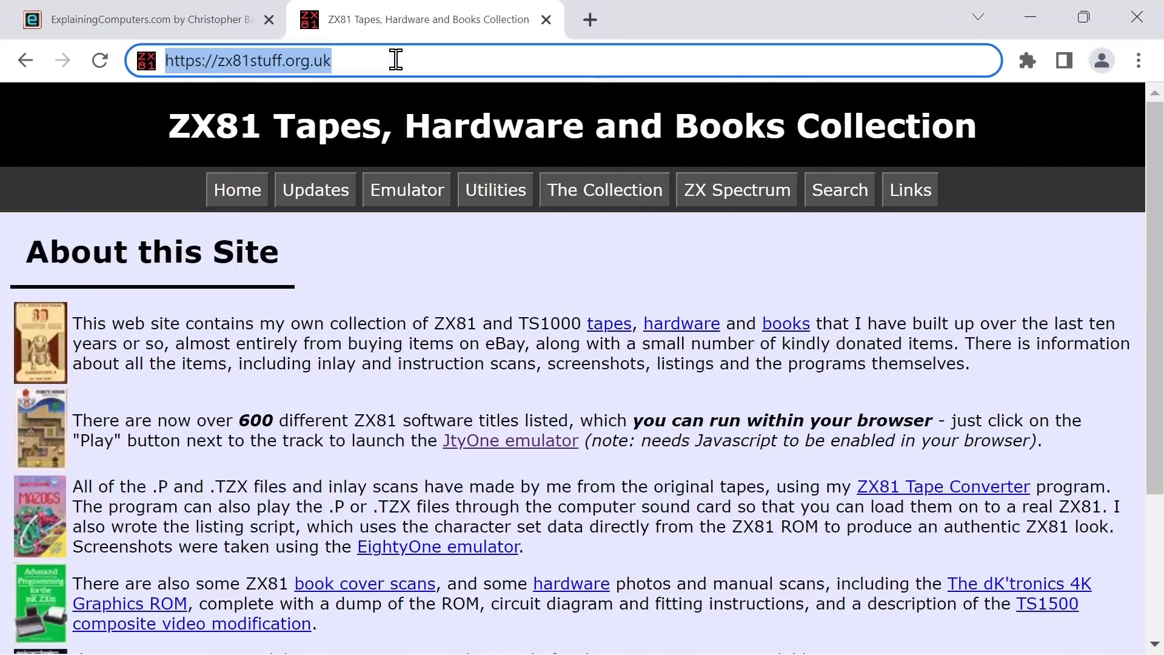
pyautogui.click(463, 271)
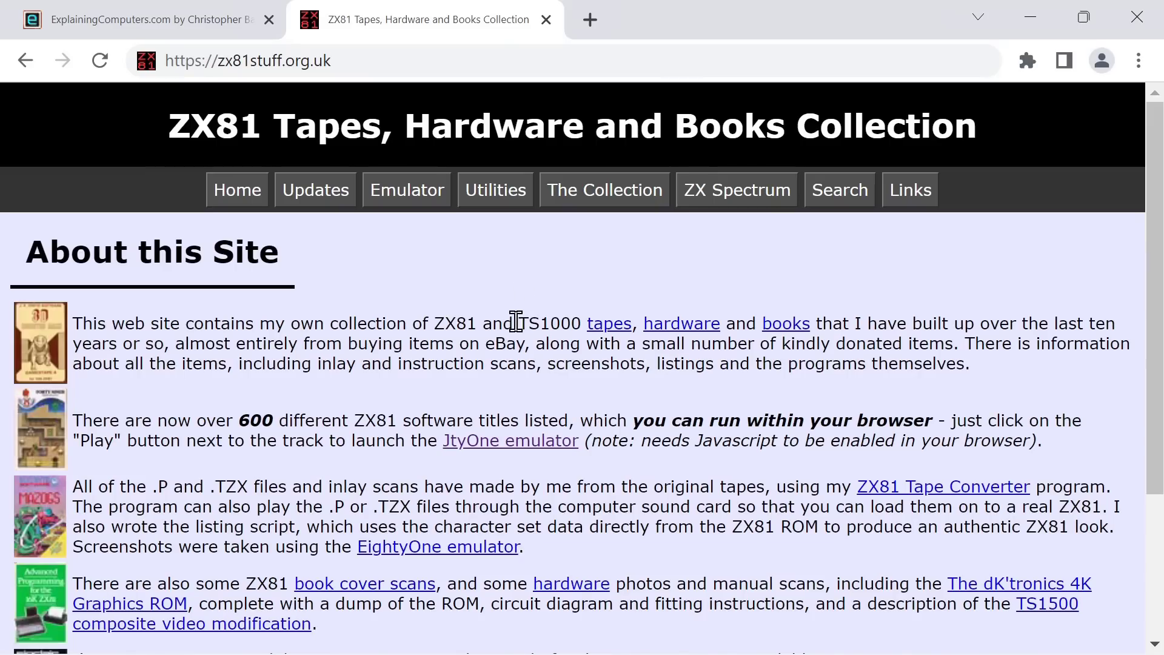
pyautogui.moveTo(518, 323); pyautogui.dragTo(582, 319)
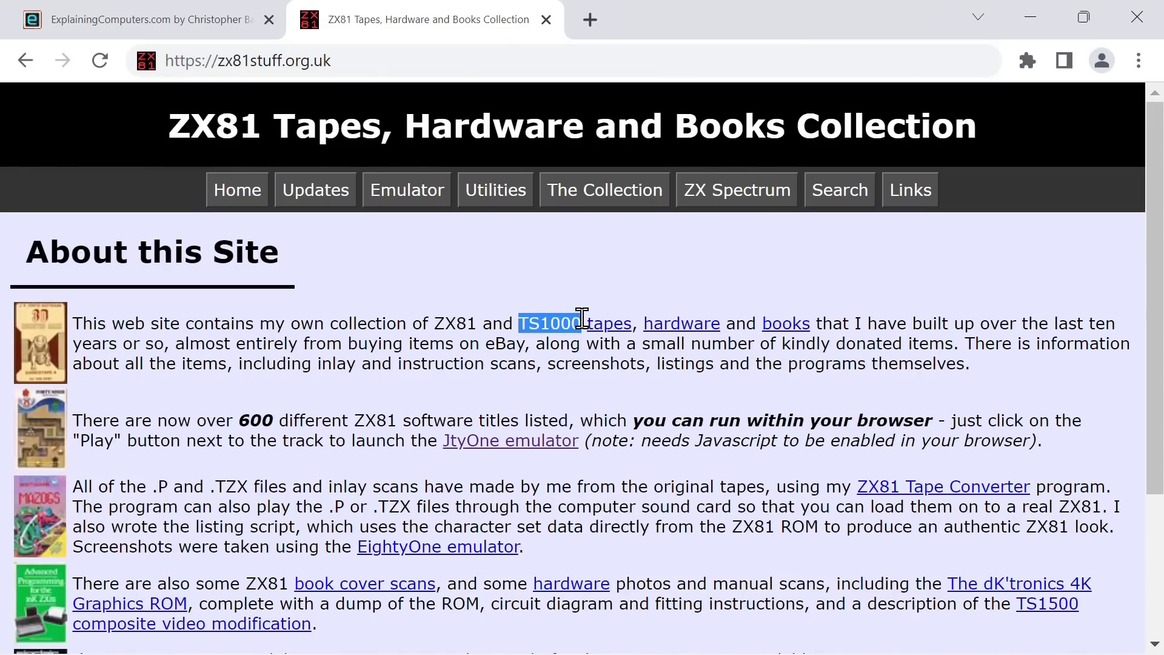
pyautogui.click(522, 269)
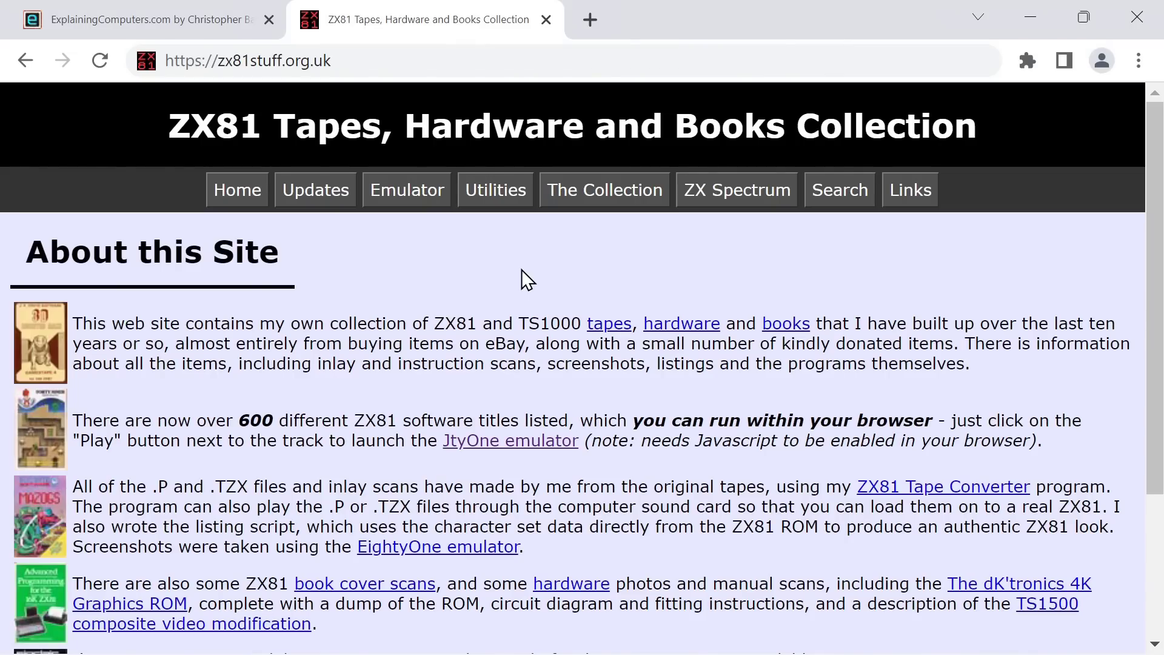
pyautogui.click(416, 199)
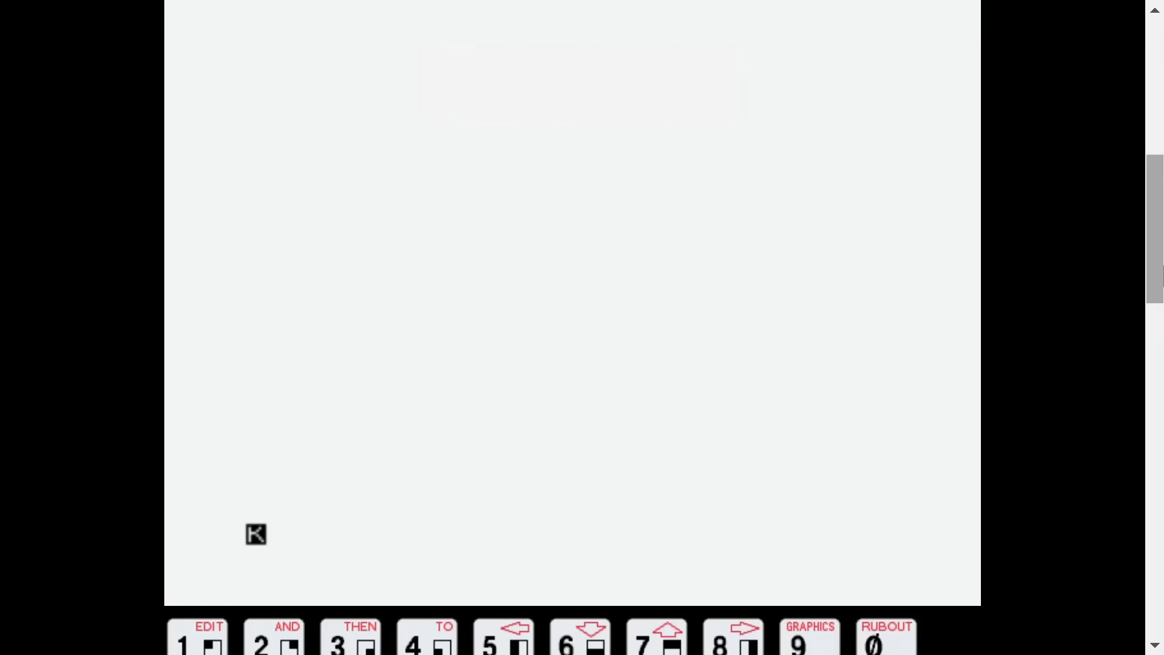
# - Scroll down until the blank ZX81 screen with its K prompt fills the view
pyautogui.scroll(-4, 573, 327)
pyautogui.scroll(-2, 1073, 377)
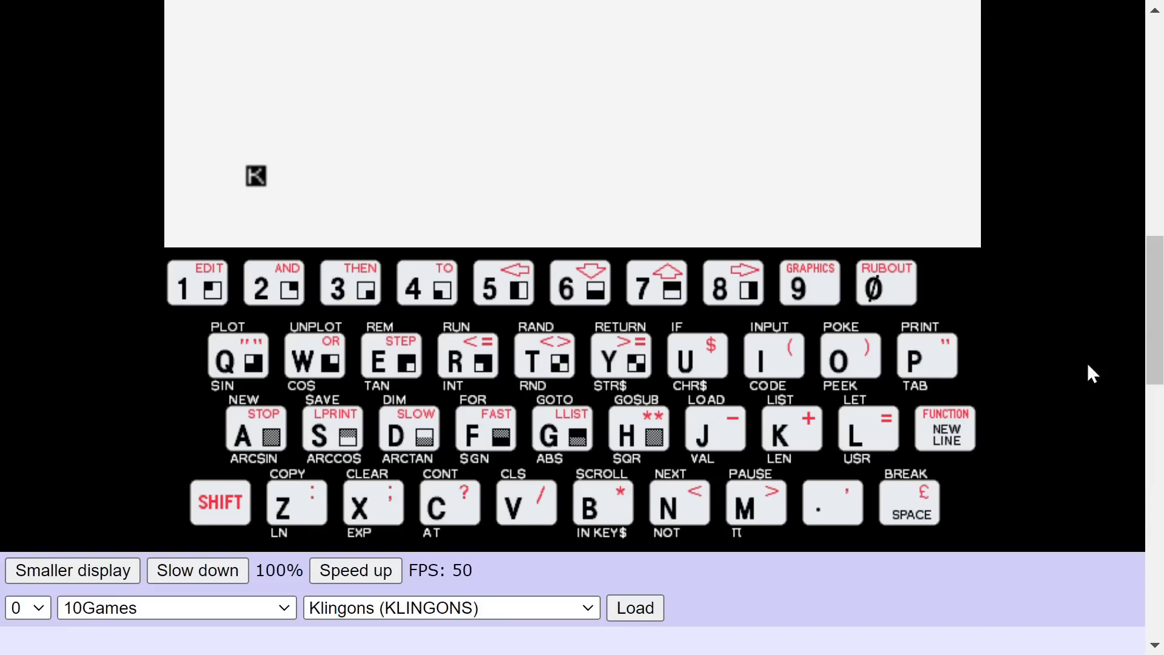
pyautogui.moveTo(1151, 345); pyautogui.dragTo(1156, 249)
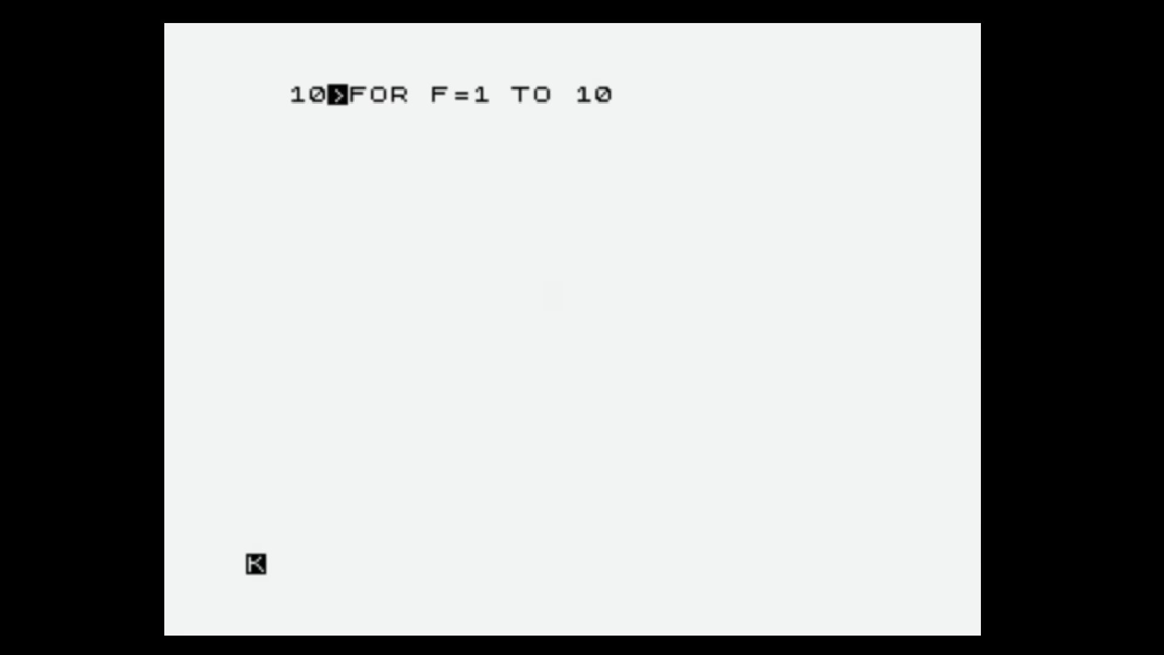
# - Enter program line 20 PRINT "HELLO" and begin line 30 NEXT F
pyautogui.write('2')
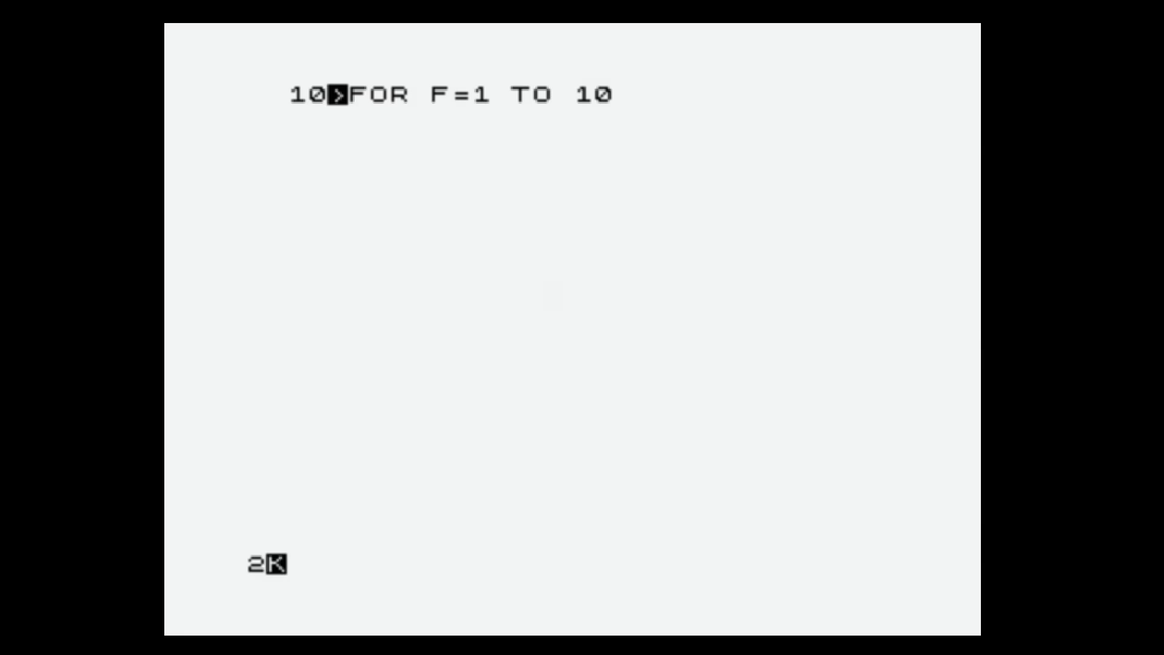
pyautogui.write('0p')
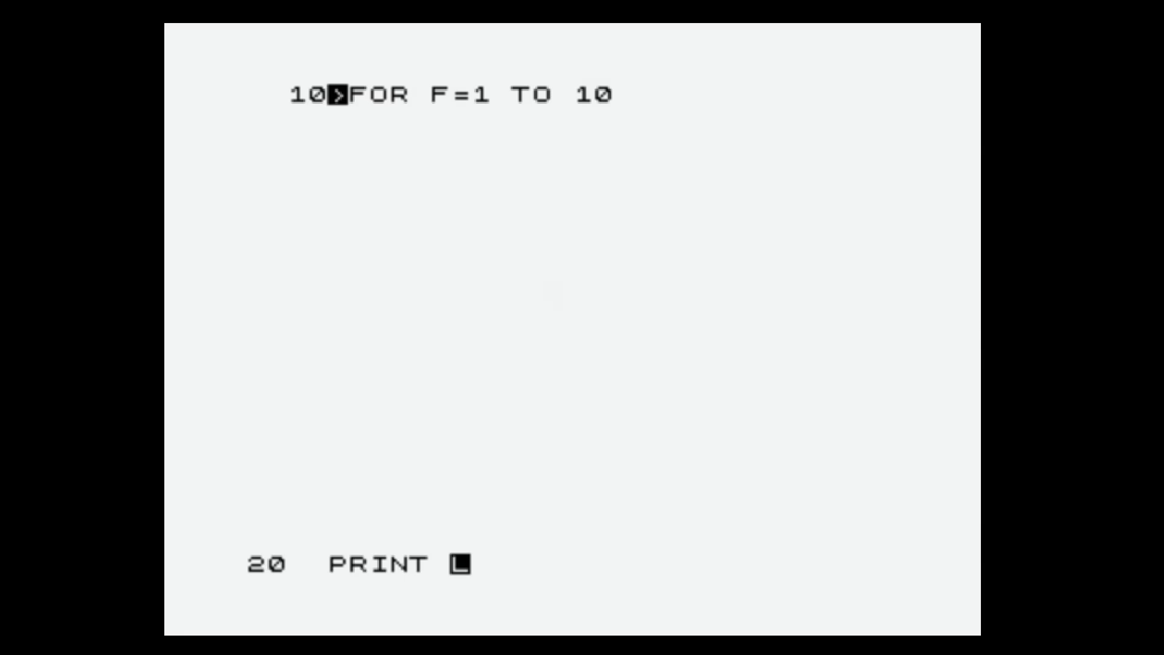
pyautogui.write('"')
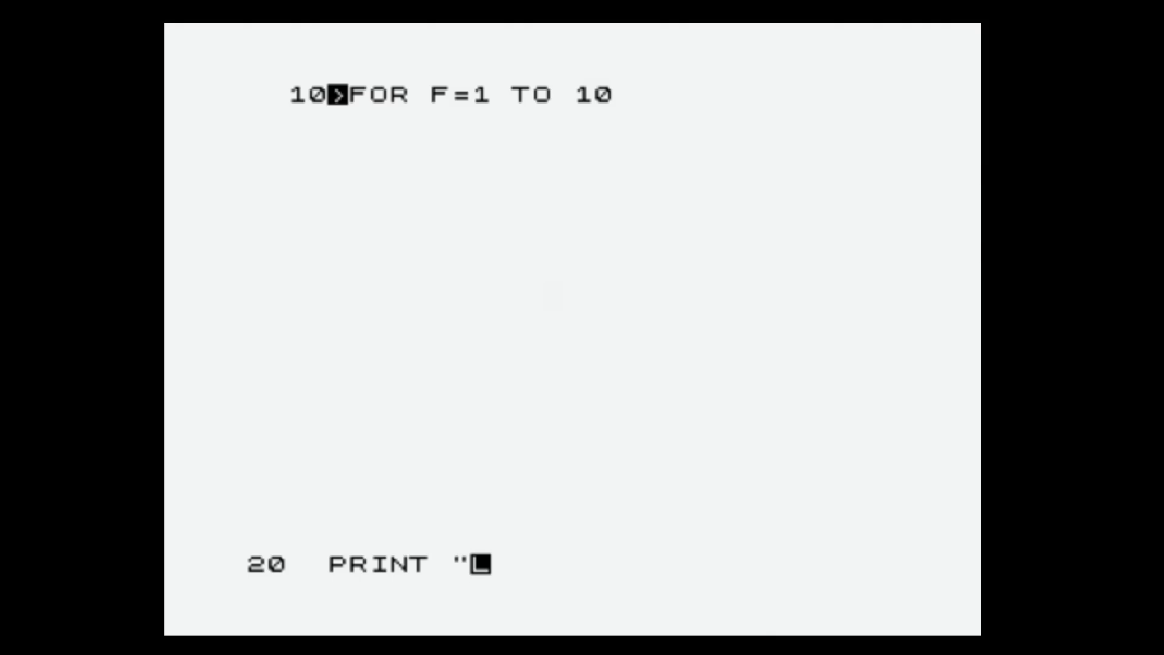
pyautogui.write('HELLO')
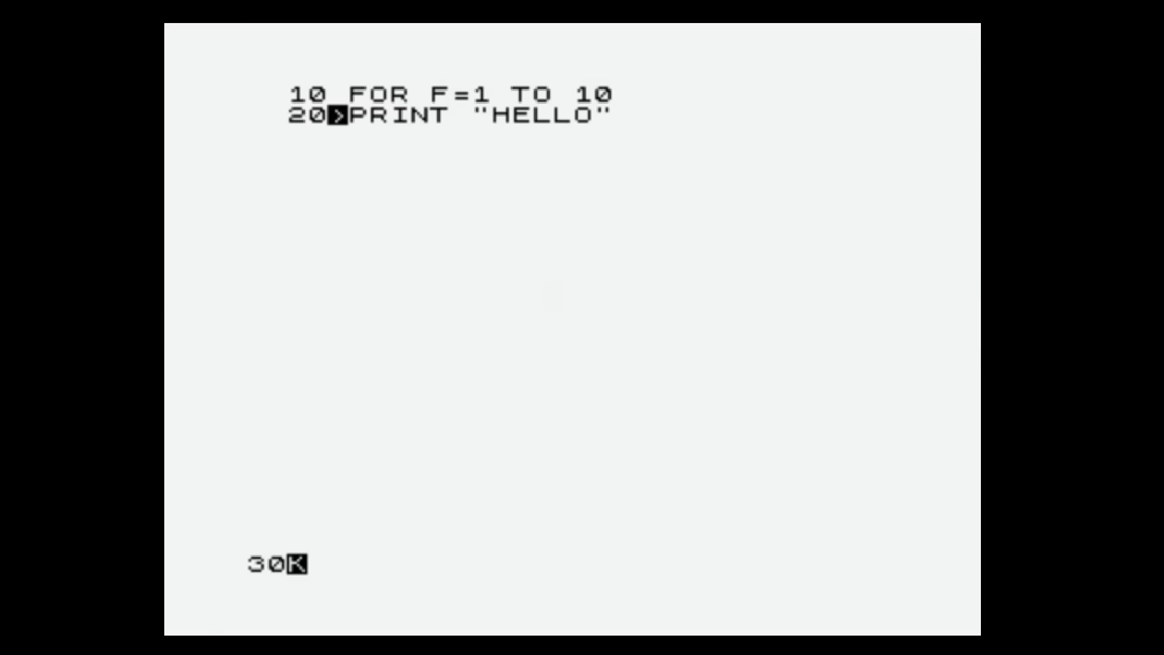
pyautogui.write(' n')
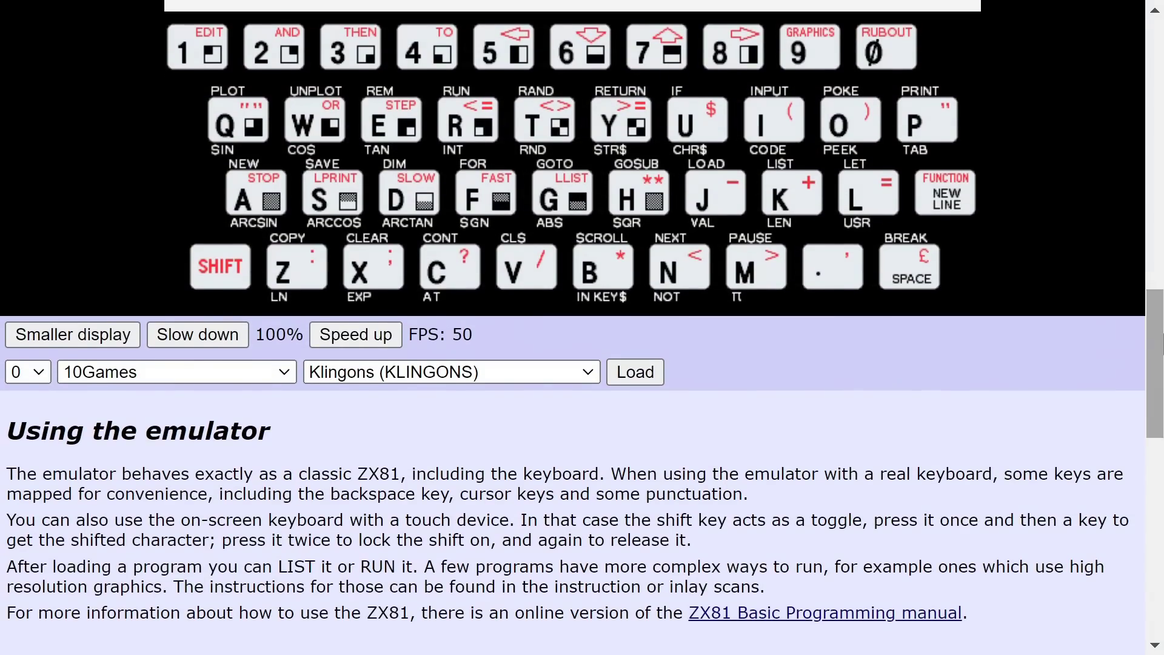
# - Load 3DMonsterMaze from the games dropdown and scroll to the emulator screen
pyautogui.click(285, 376)
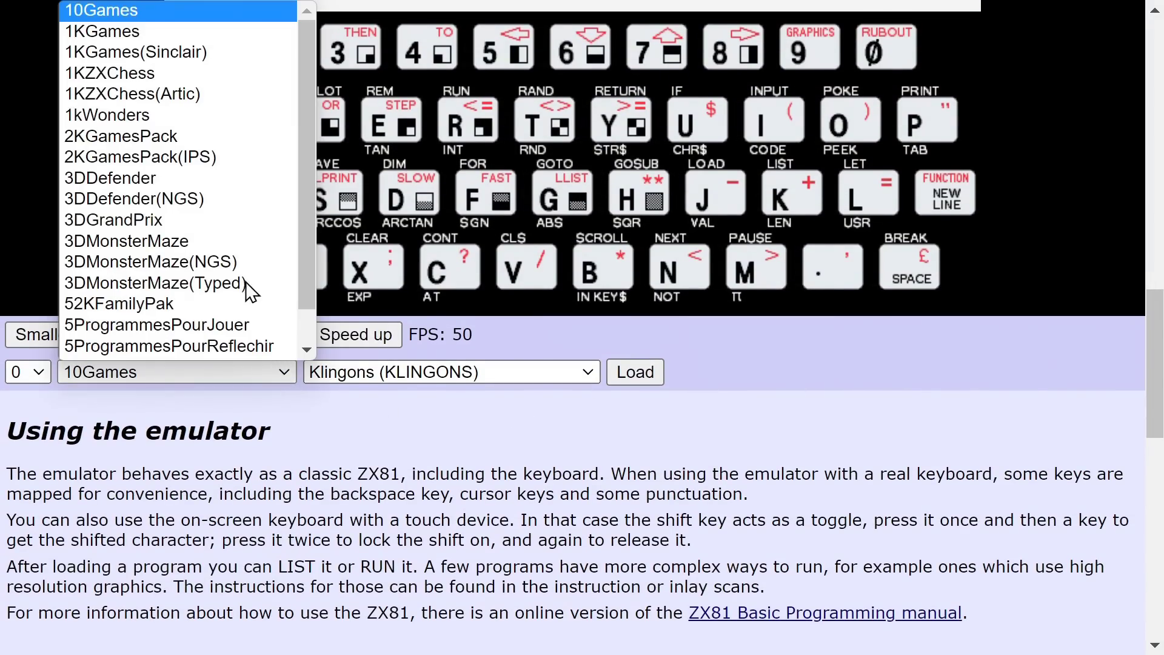
pyautogui.click(188, 245)
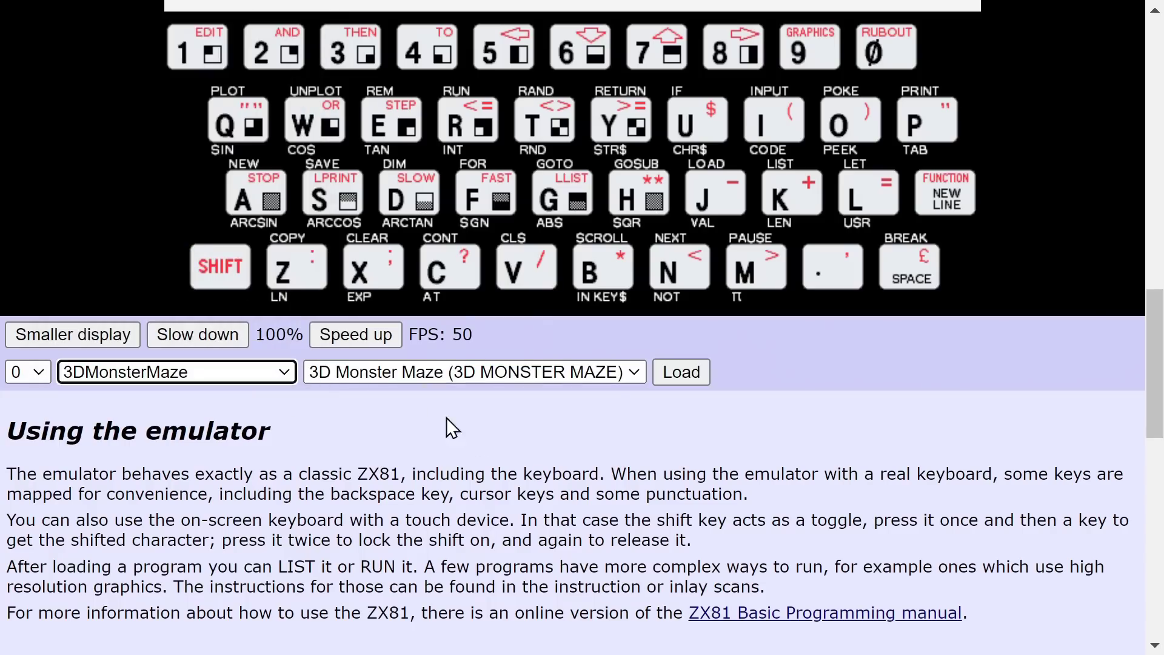
pyautogui.click(675, 371)
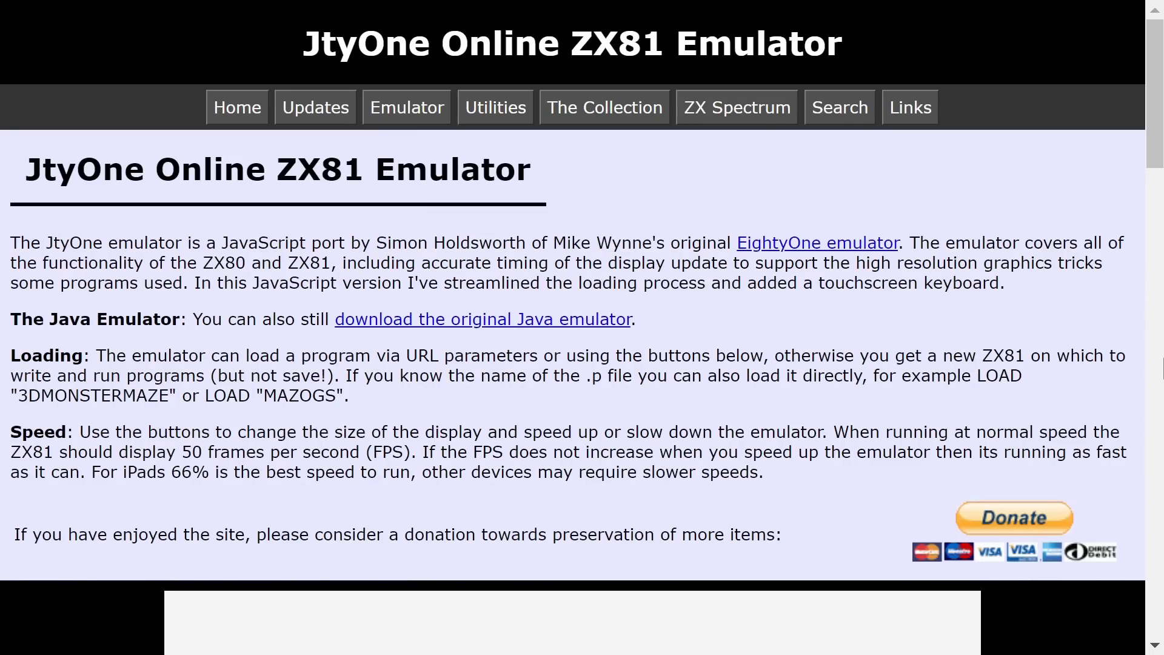
pyautogui.moveTo(1163, 161); pyautogui.dragTo(1161, 282)
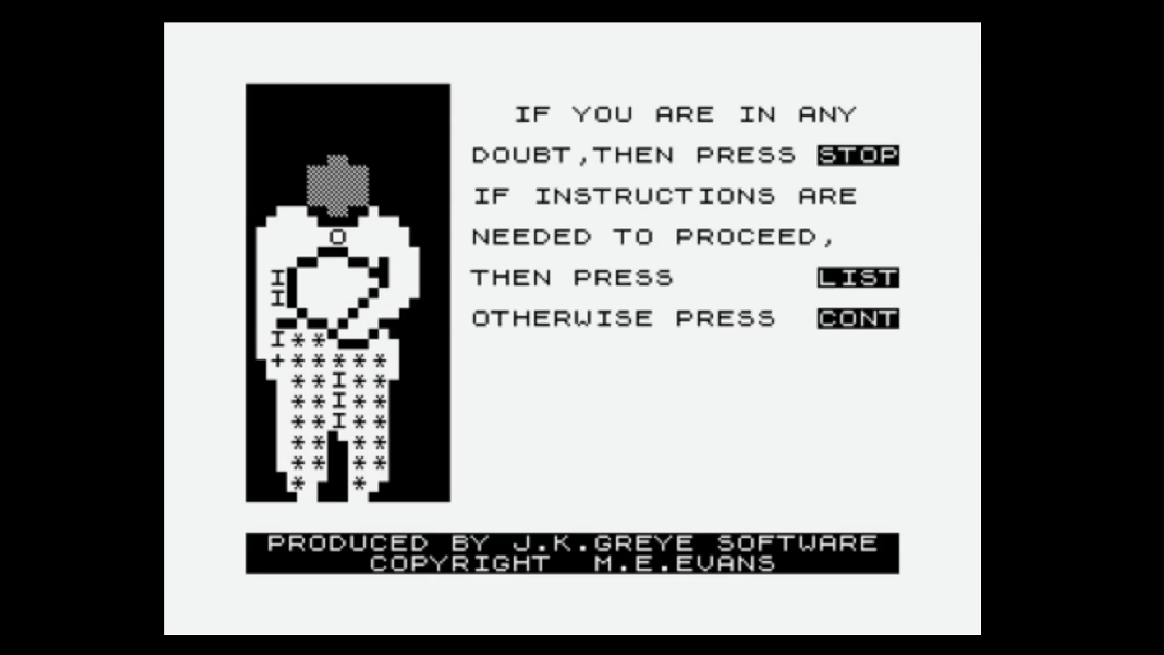
# - Continue into 3D Monster Maze and walk the maze until caught, scoring 55 points
pyautogui.press('c')
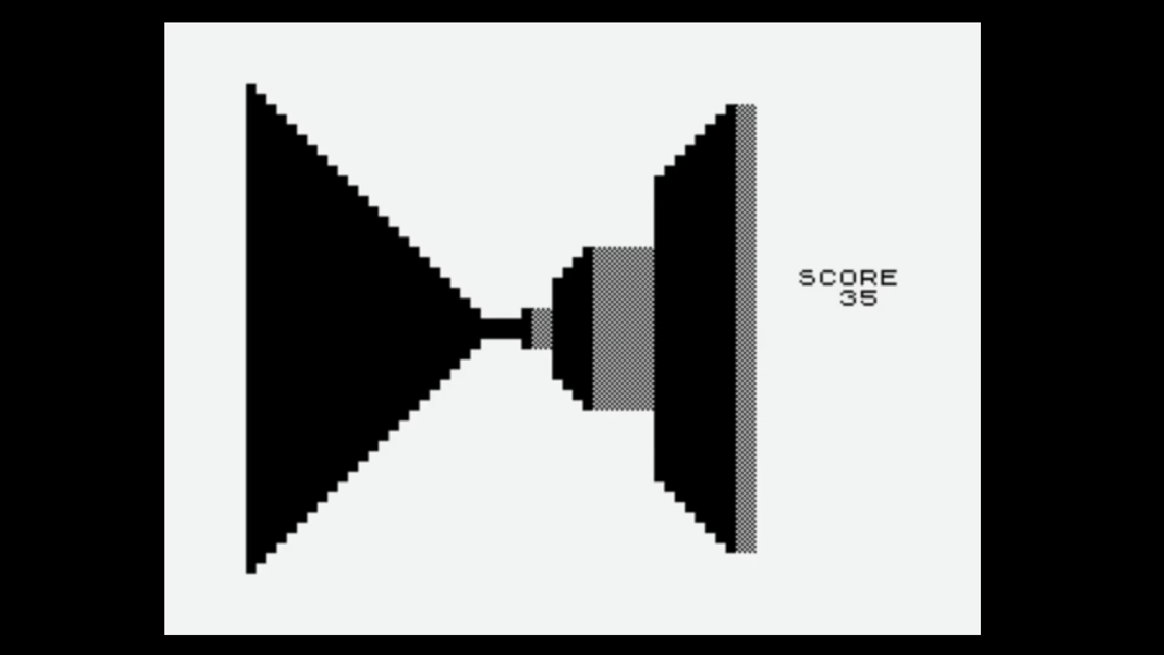
pyautogui.press('Left')
pyautogui.press('Left')
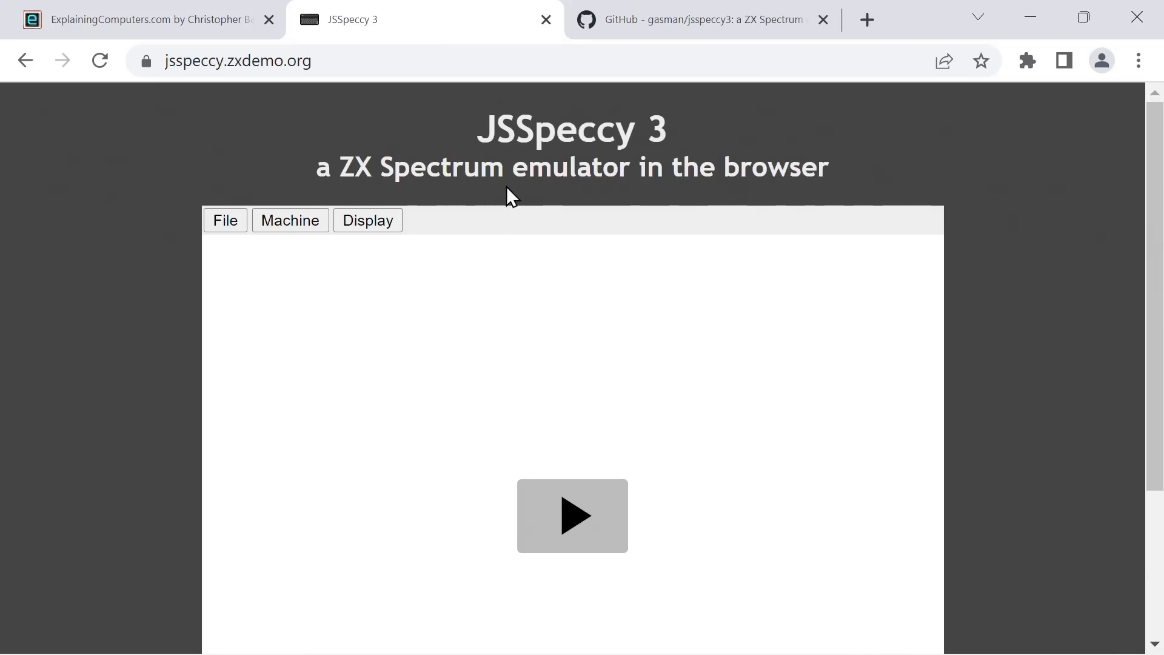
# - Highlight the 'ZX Spectrum' subtitle, the emulator's web address and the JSSpeccy title
pyautogui.moveTo(504, 168); pyautogui.dragTo(338, 167)
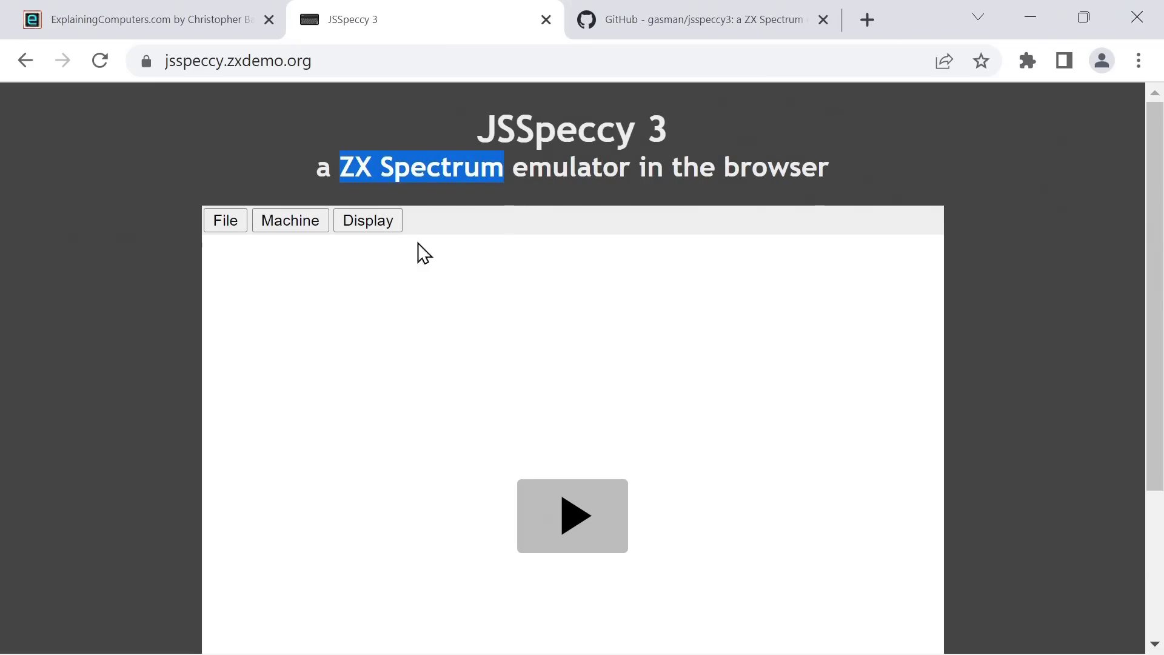
pyautogui.click(365, 53)
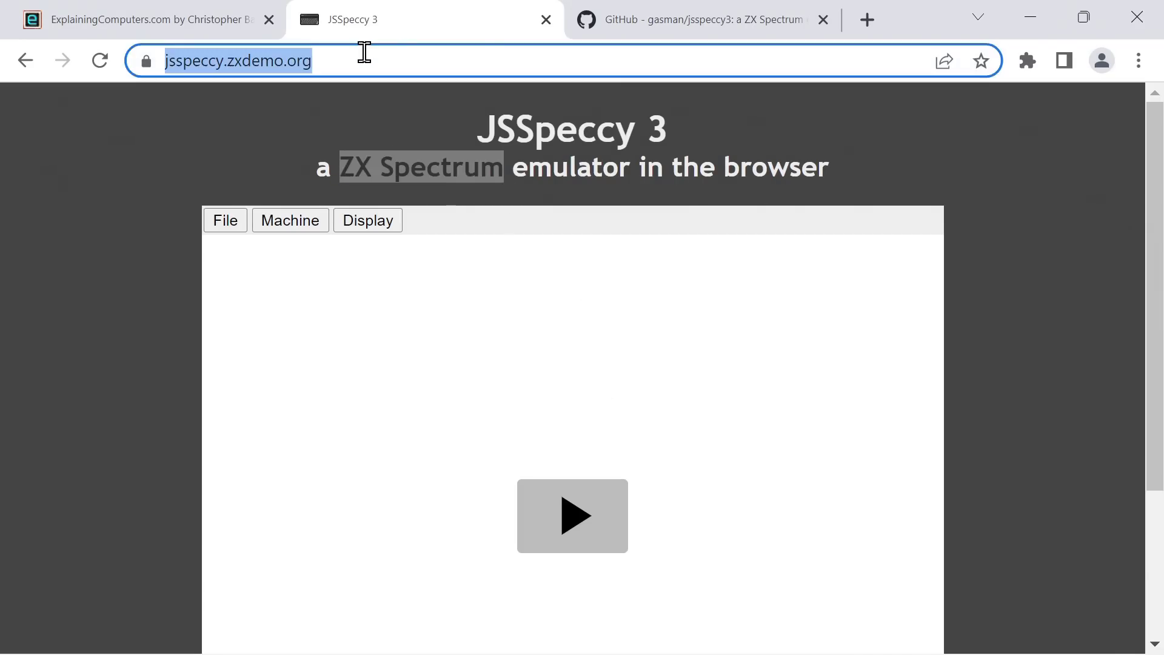
pyautogui.moveTo(473, 128); pyautogui.dragTo(672, 144)
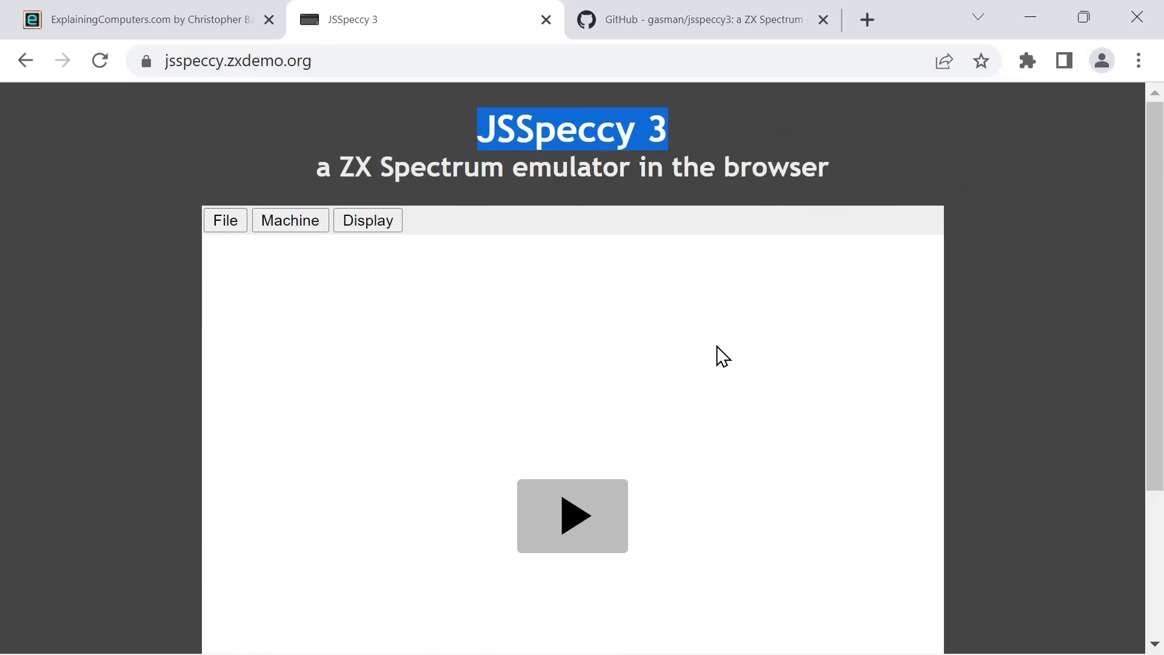
# - Scroll down, look over the jsspeccy3 GitHub project page, then return to the emulator
pyautogui.moveTo(1152, 221); pyautogui.dragTo(1154, 365)
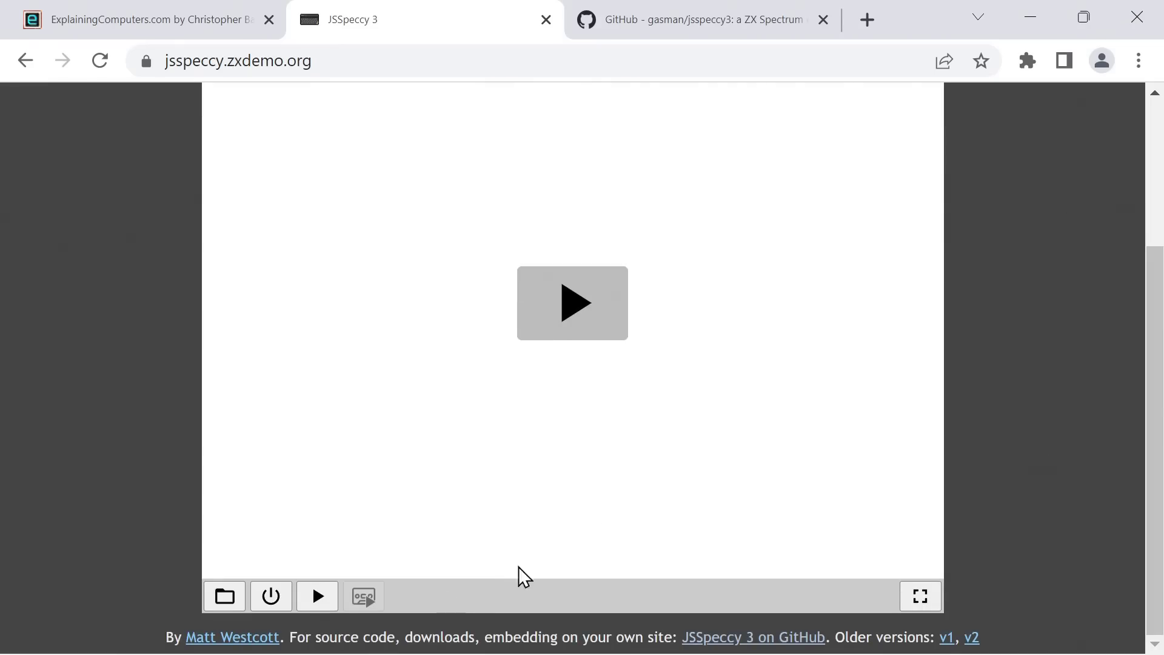
pyautogui.click(695, 28)
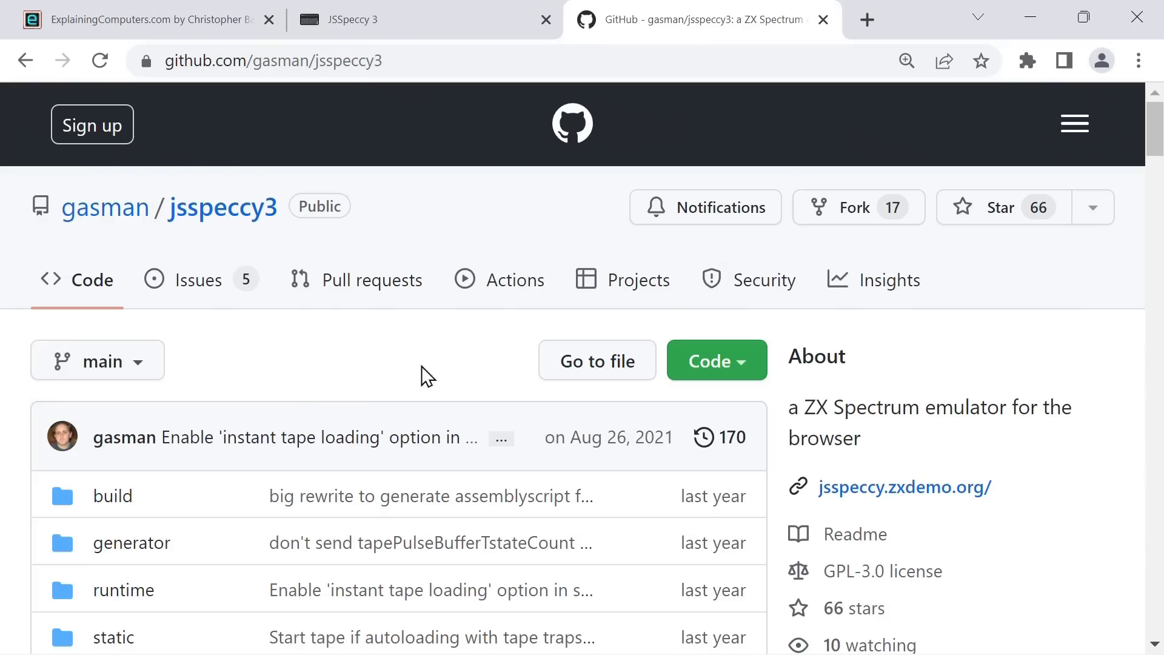
pyautogui.click(423, 20)
# - Run the emulated Spectrum full screen and pick 48 BASIC from its start-up menu
pyautogui.press('F11')
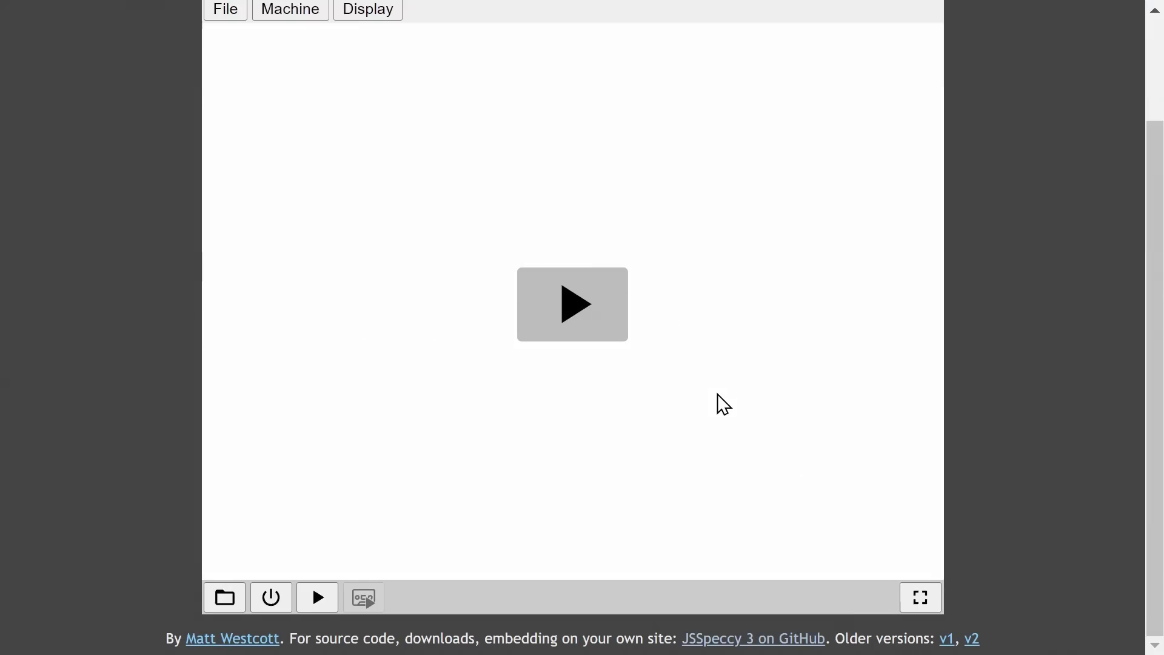
pyautogui.click(593, 313)
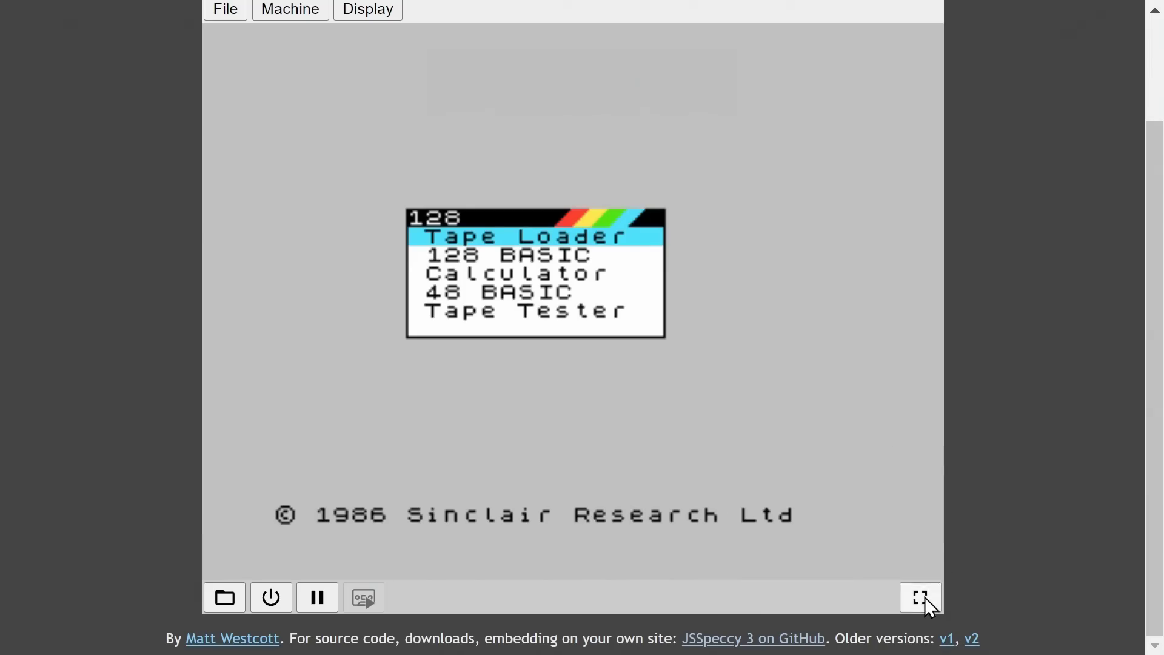
pyautogui.click(922, 598)
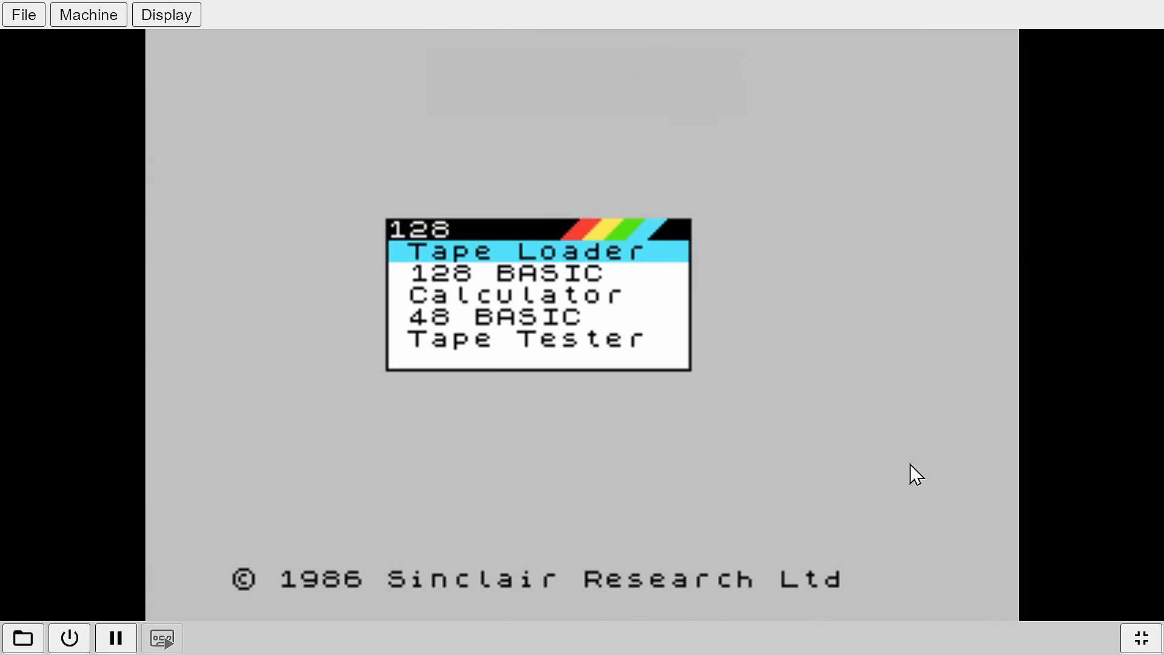
pyautogui.press('Down')
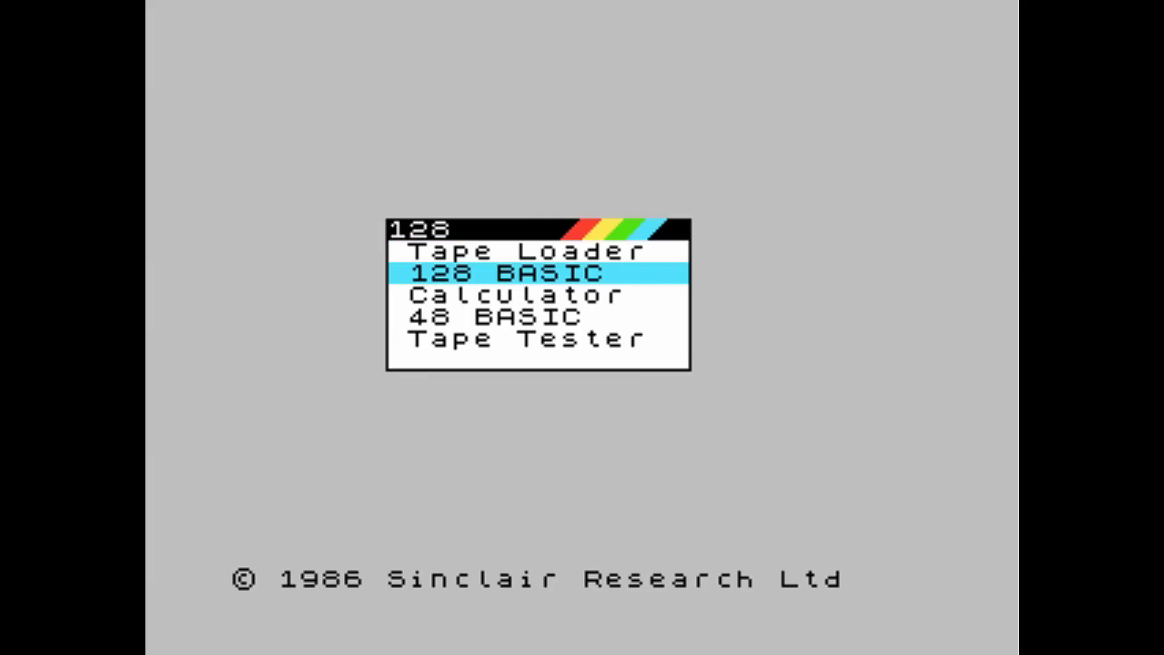
pyautogui.press('Down')
pyautogui.press('Down')
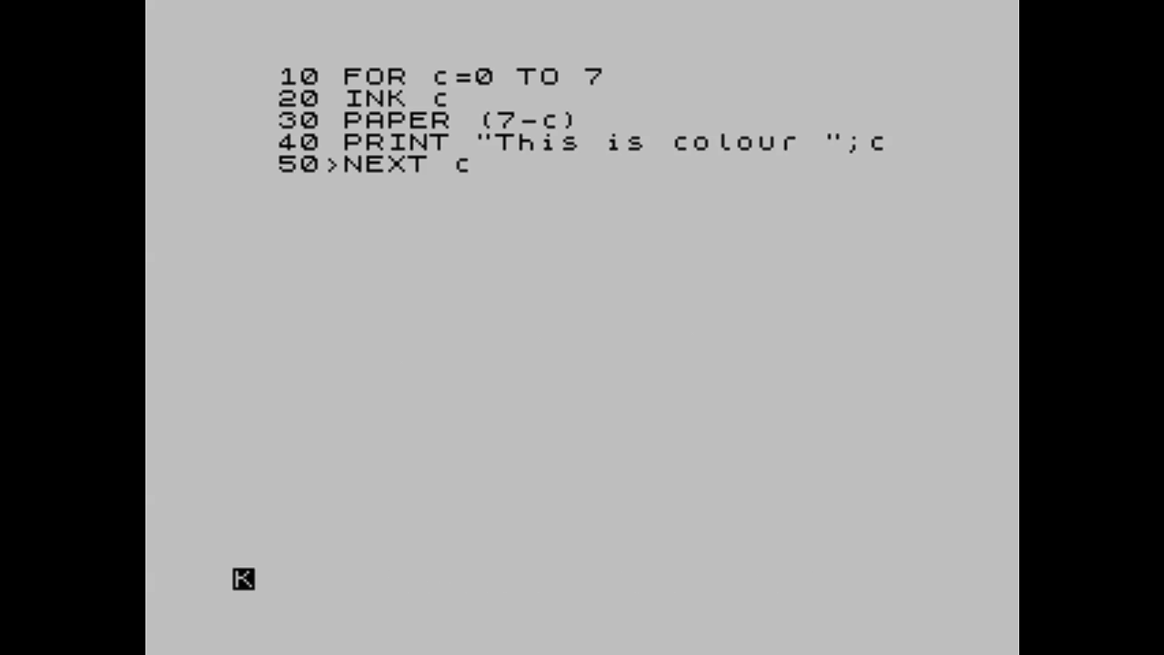
# - Enter lines 20–50 (INK c, PAPER (7-c), PRINT "This is colour ";c, NEXT c), RUN, then return to the listing
pyautogui.write('r')
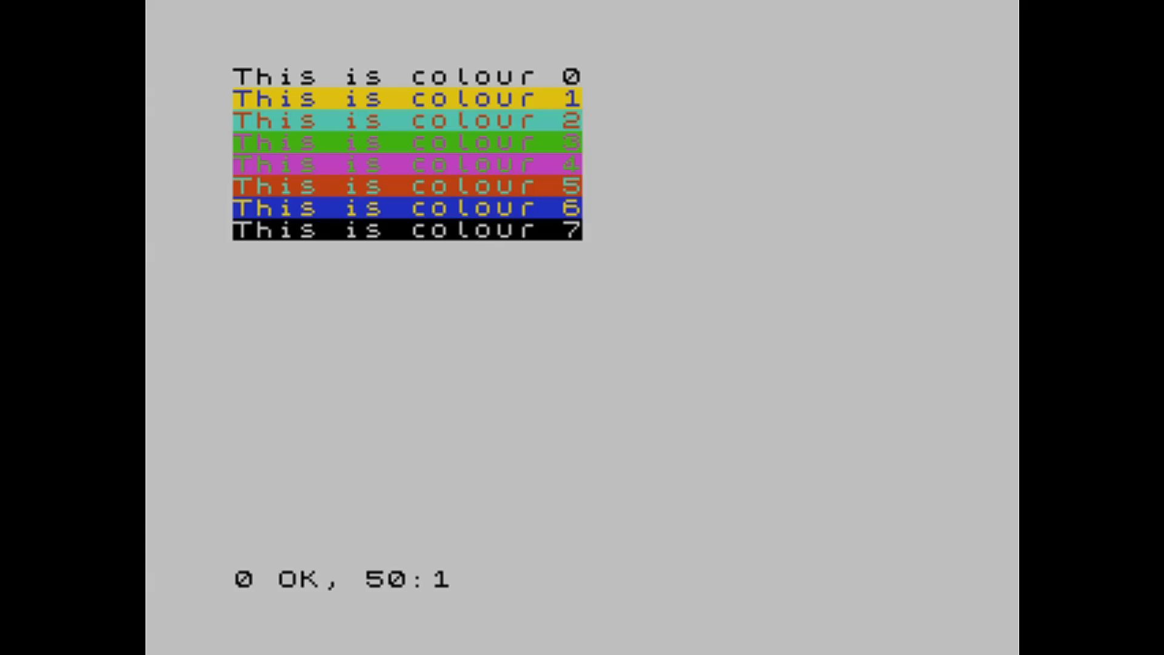
pyautogui.press('Return')
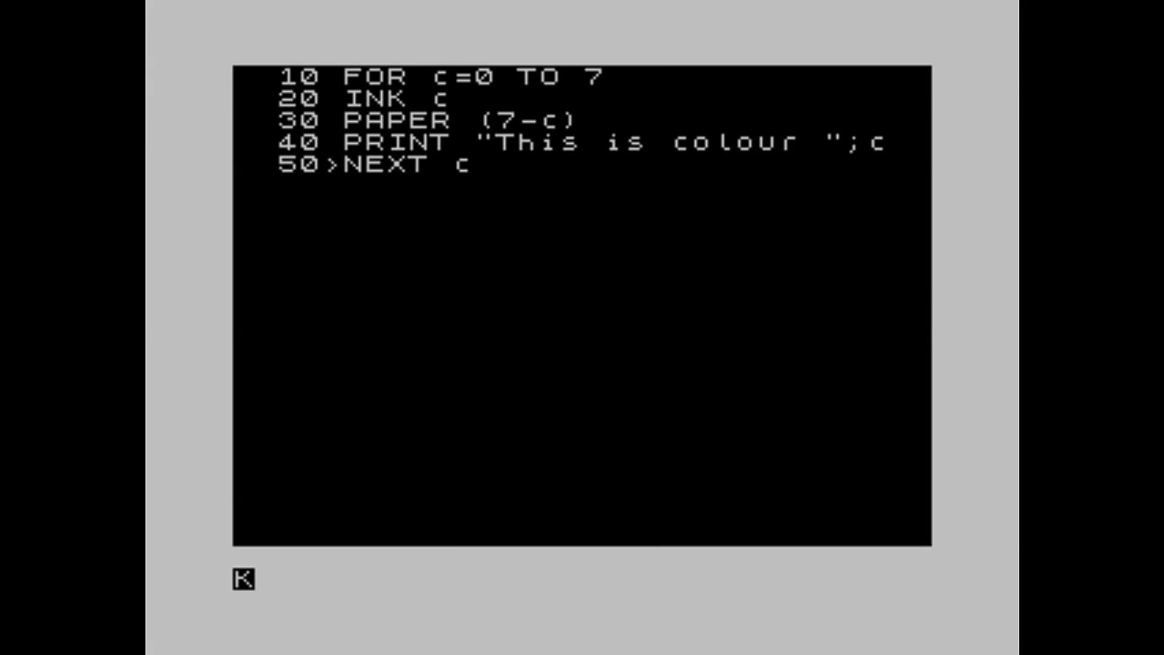
# - Leave full-screen view and search Find games for 'manic miner'
pyautogui.moveTo(658, 583)
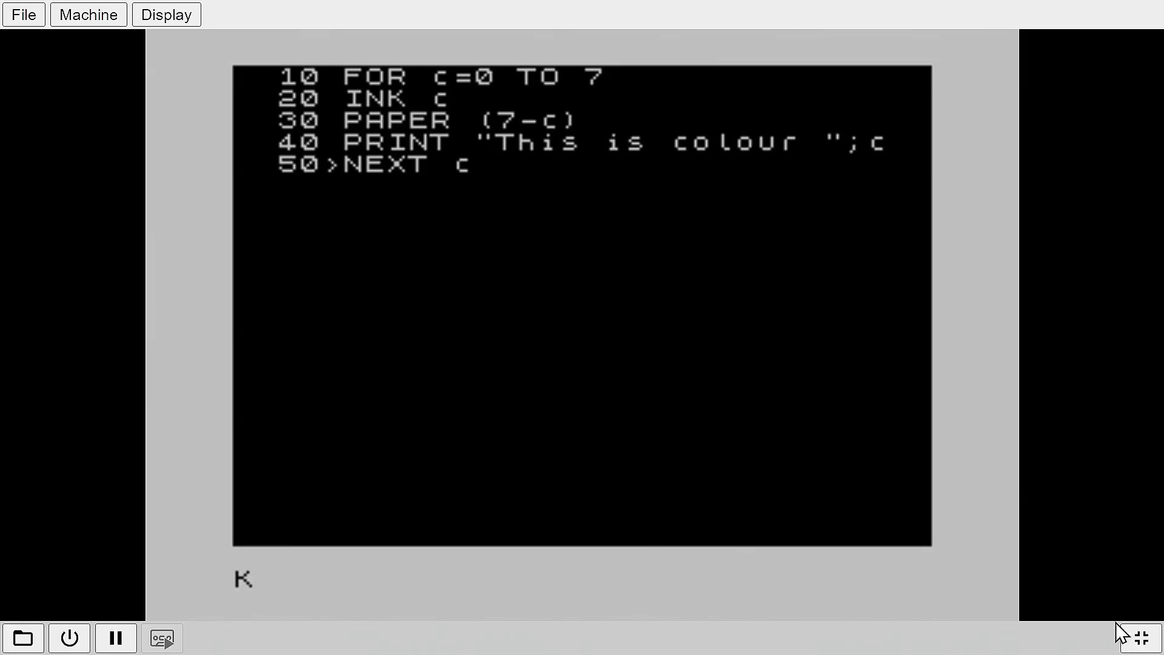
pyautogui.click(1142, 640)
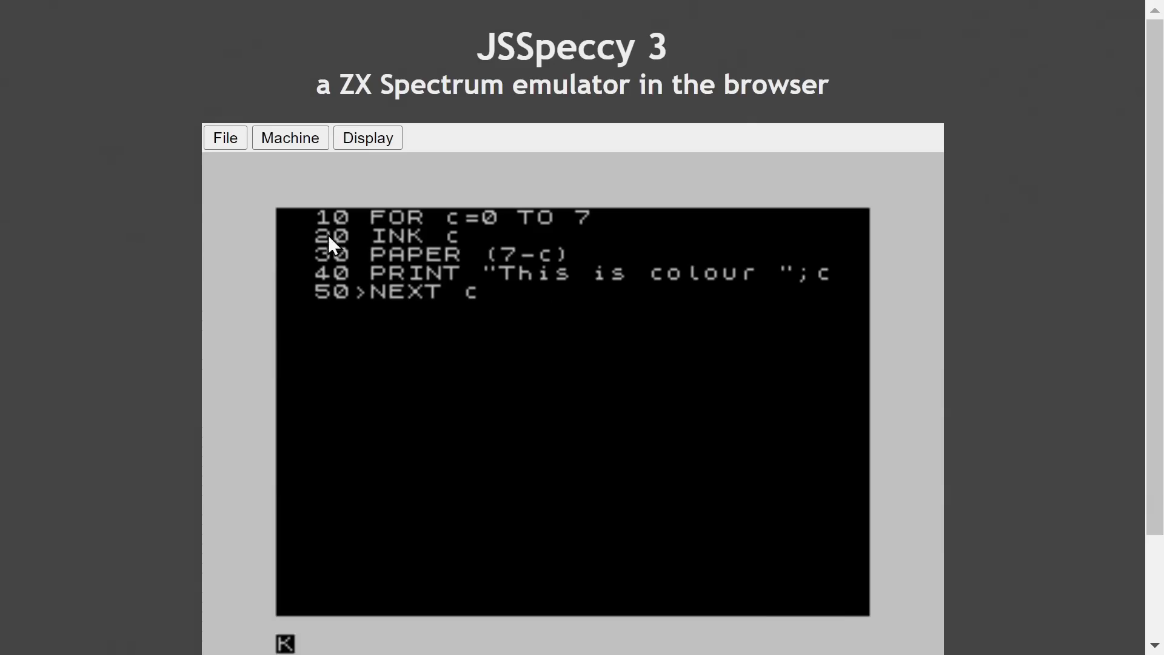
pyautogui.click(228, 139)
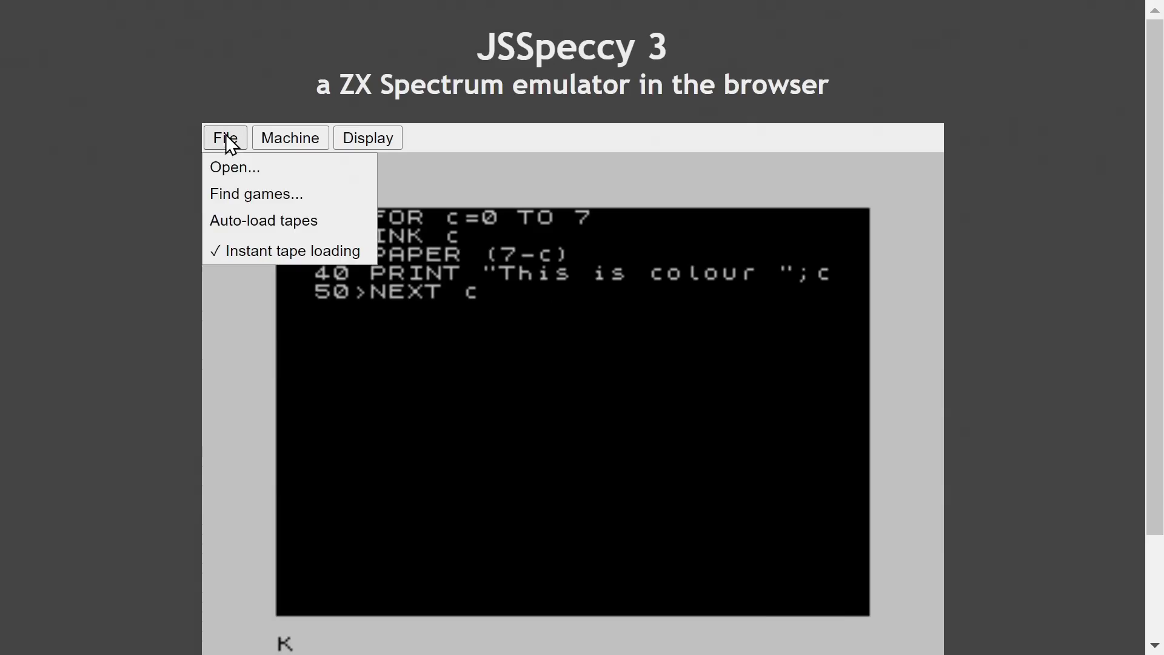
pyautogui.click(262, 192)
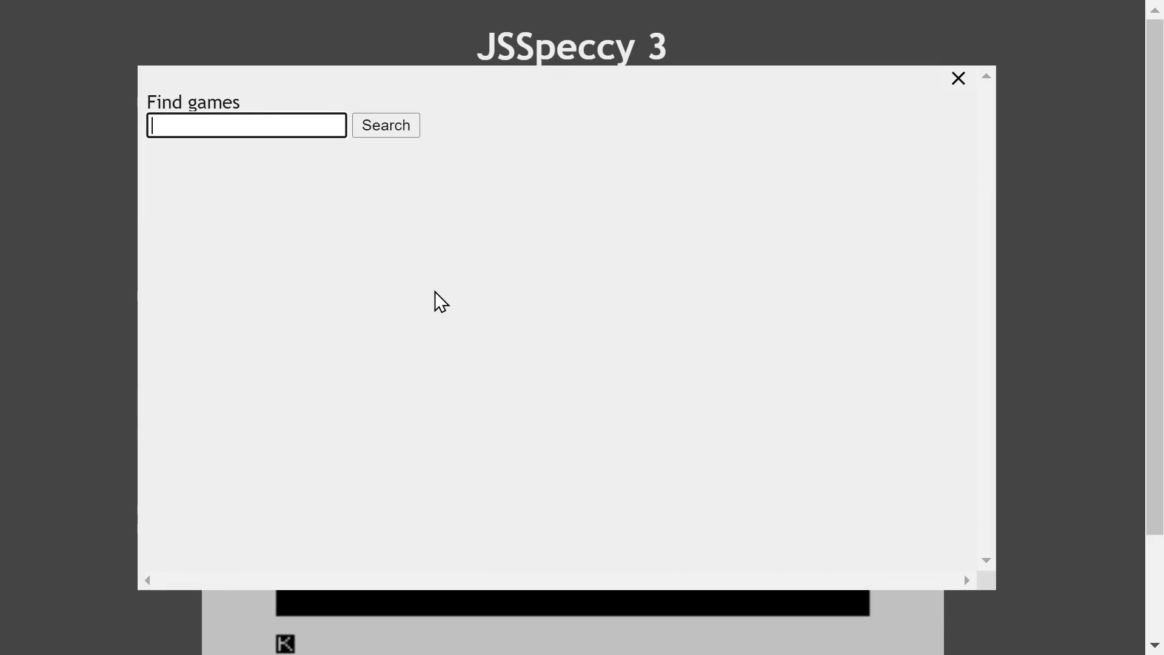
pyautogui.write('manic miner')
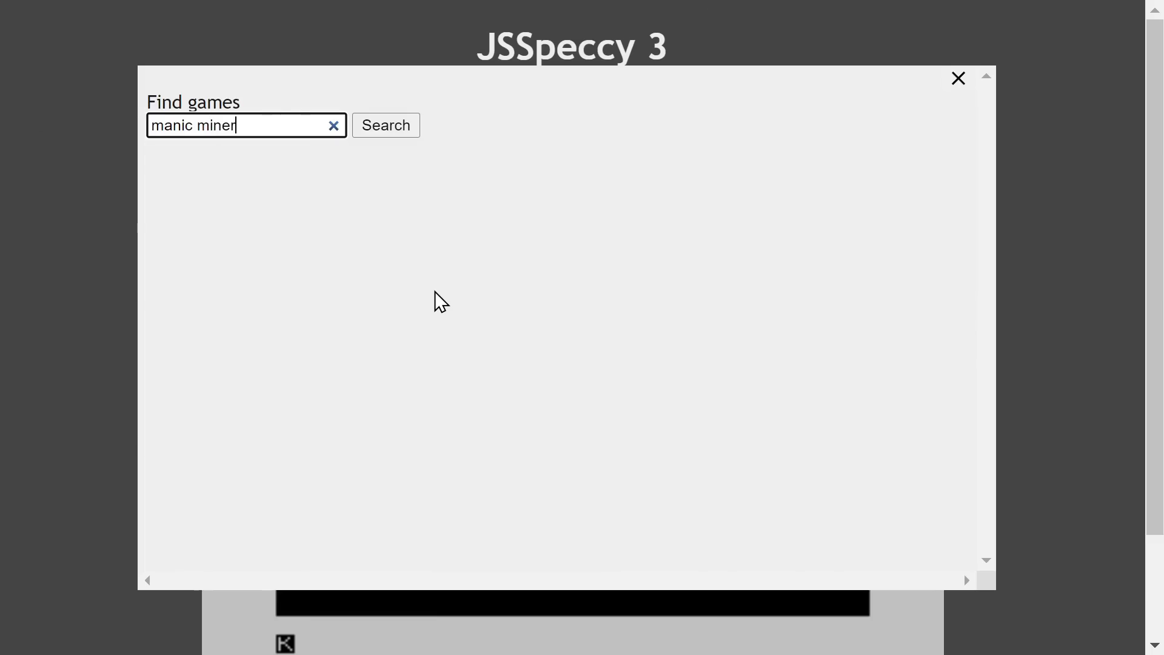
pyautogui.press('Return')
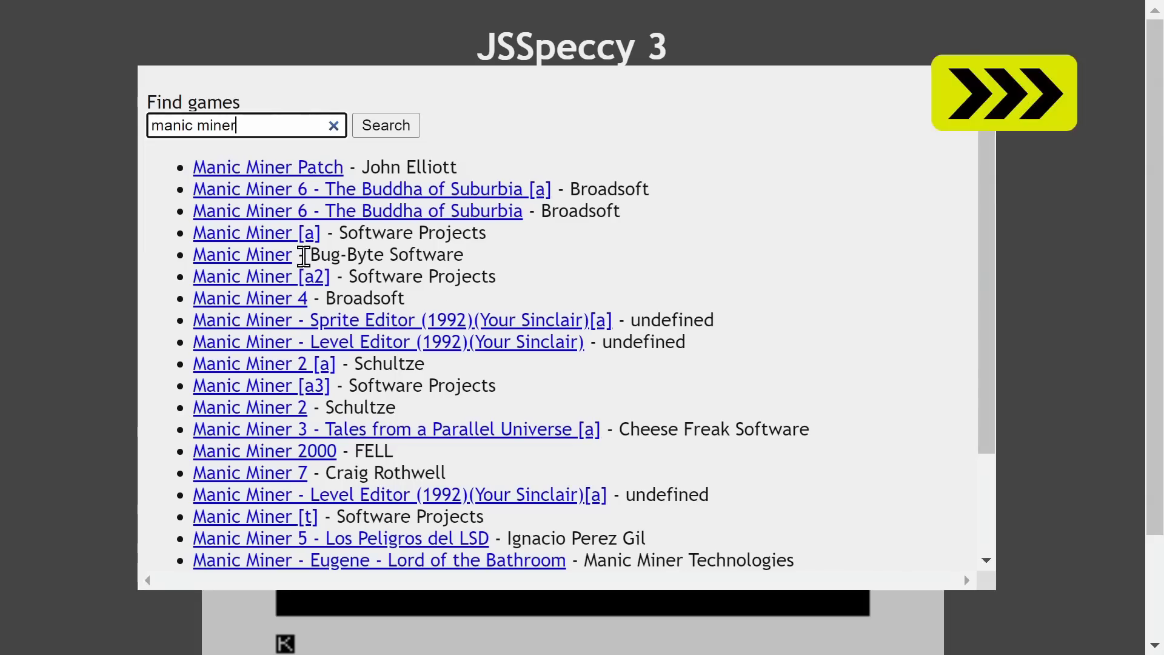
# - Load Bug-Byte's Manic Miner, start it, and make Miner Willy walk and jump rightward
pyautogui.click(272, 258)
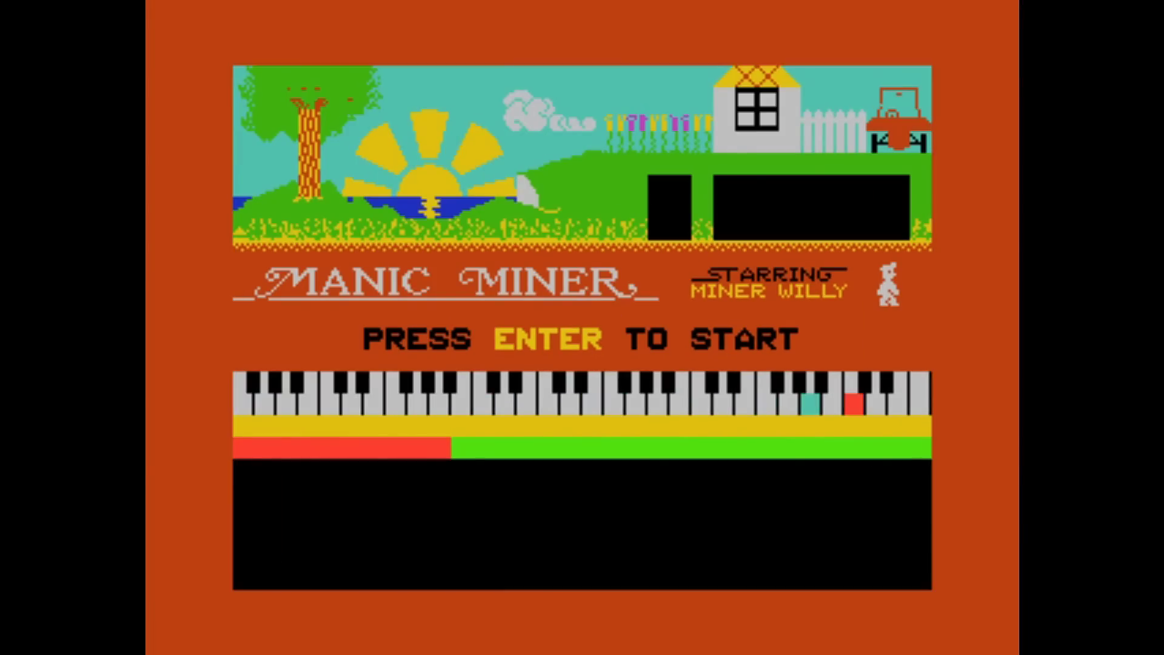
pyautogui.press('Return')
pyautogui.press('space')
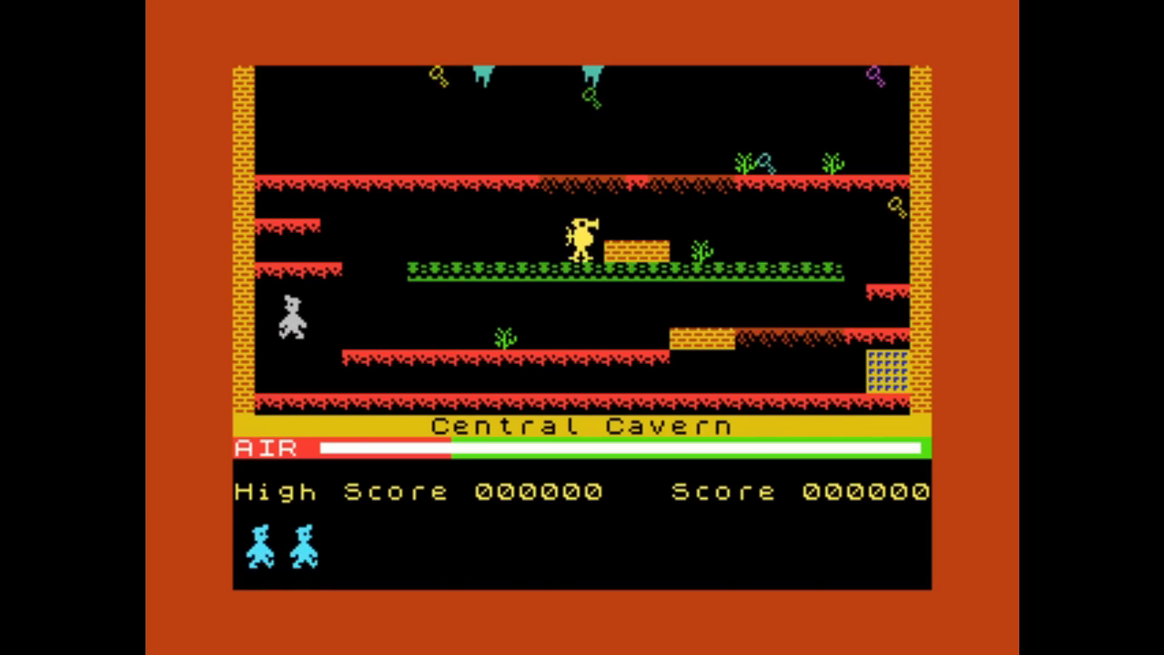
pyautogui.press('space')
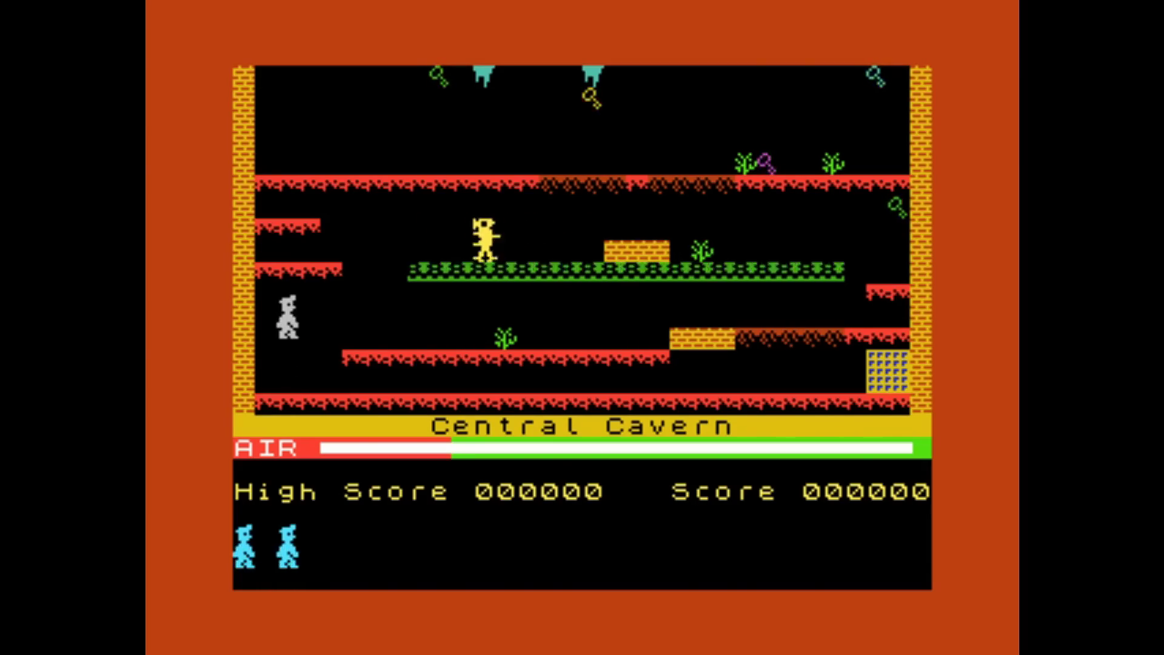
pyautogui.press('Right')
pyautogui.press('space')
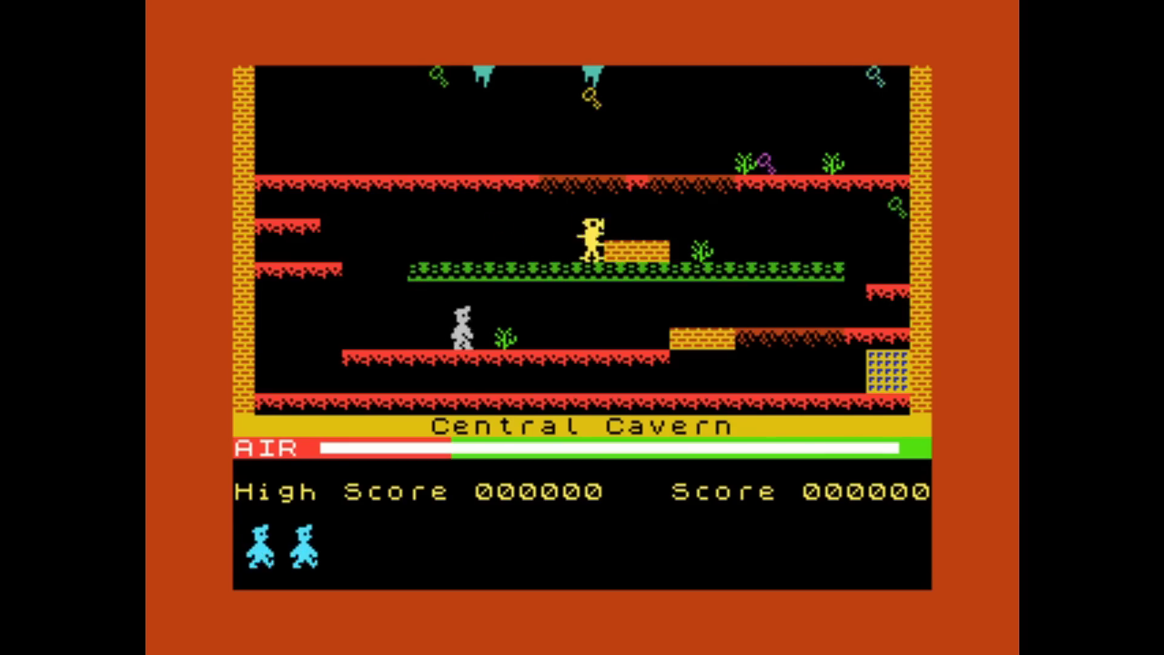
pyautogui.press('space')
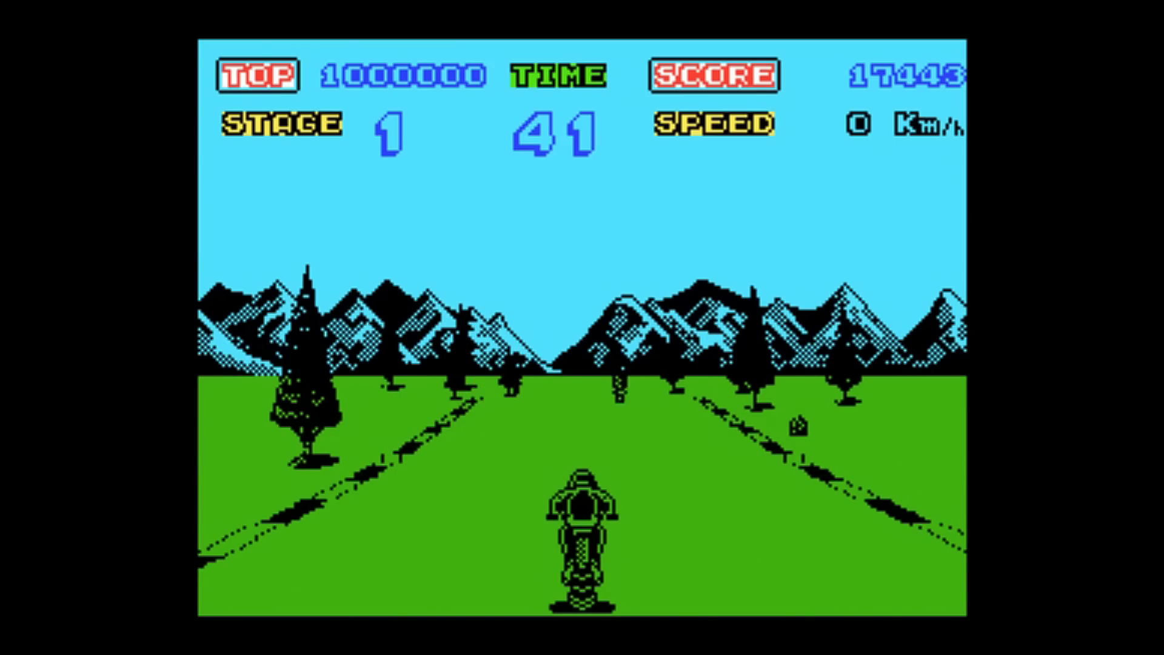
# - Accelerate the motorbike along the stage 1 road
pyautogui.press('Up')
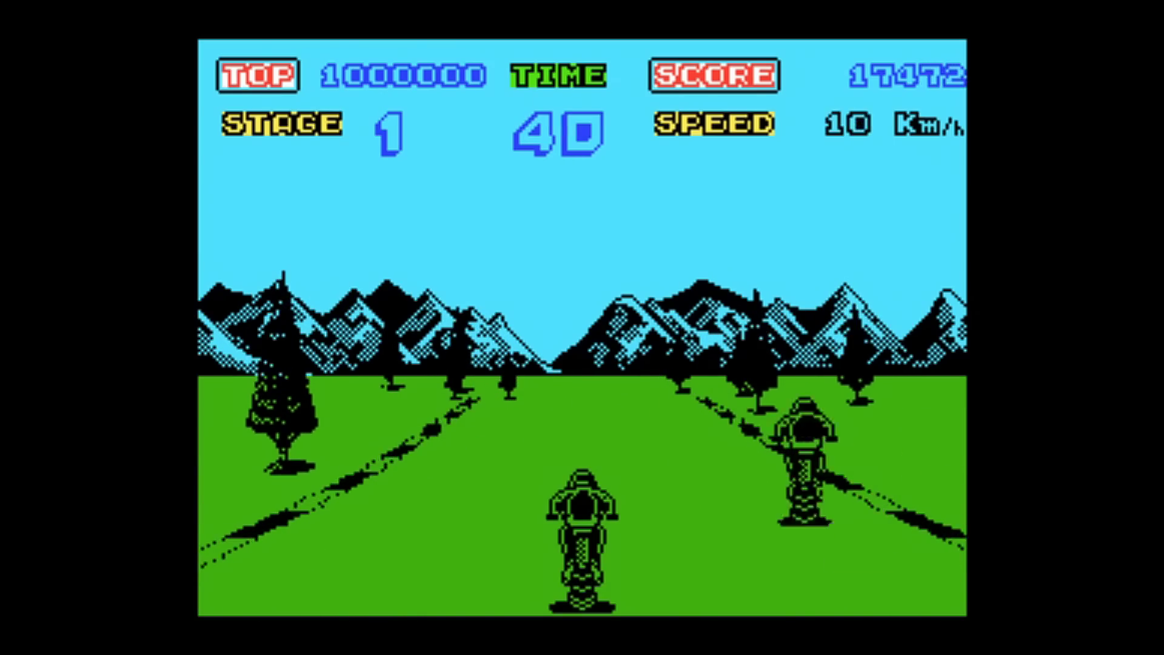